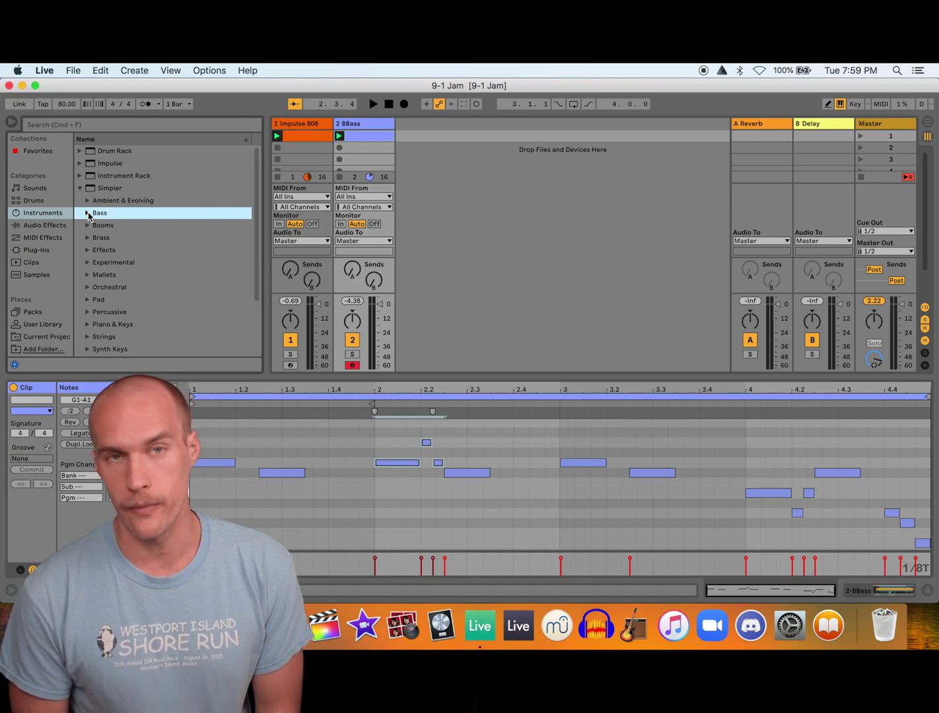
# Load the African Bars.adg instrument from the Instrument Rack Mallets onto a new track and create an empty MIDI clip in its first slot
pyautogui.click(80, 176)
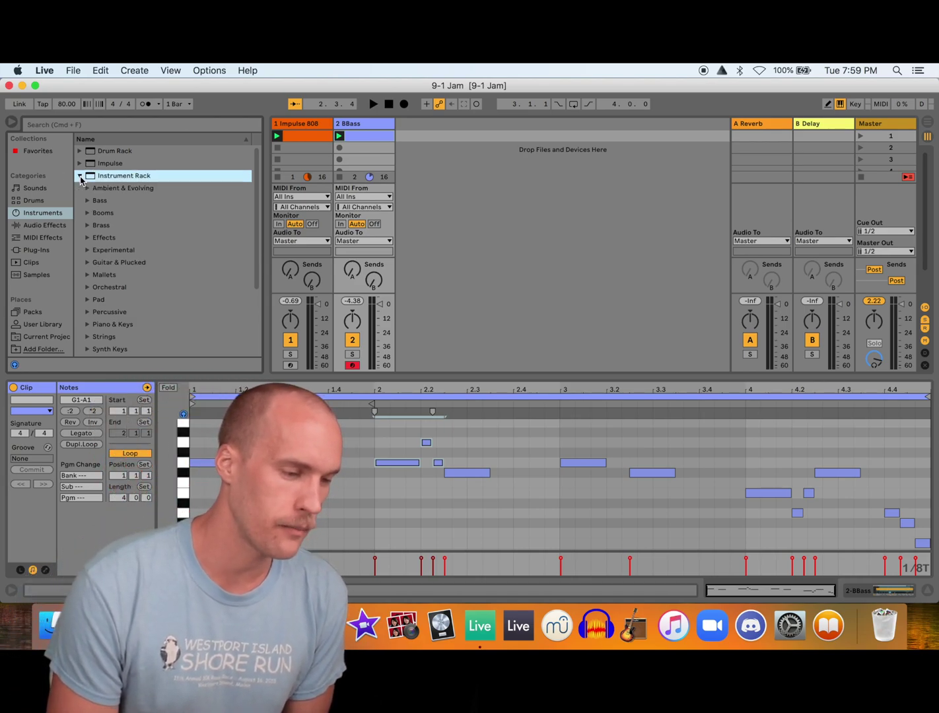
pyautogui.scroll(-2, 186, 232)
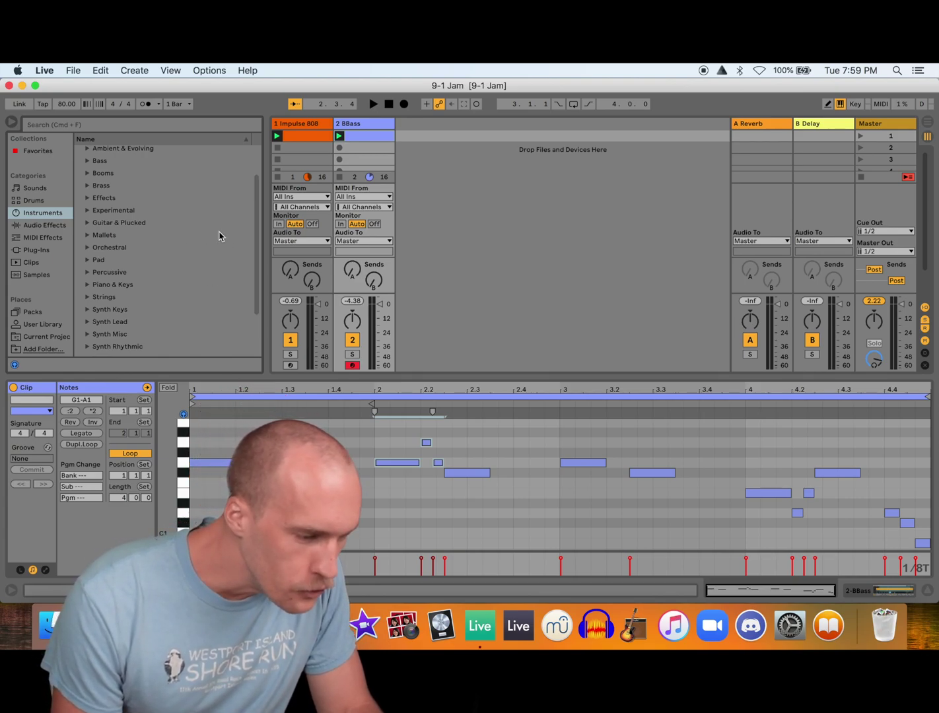
pyautogui.scroll(-3, 106, 296)
pyautogui.scroll(4, 106, 297)
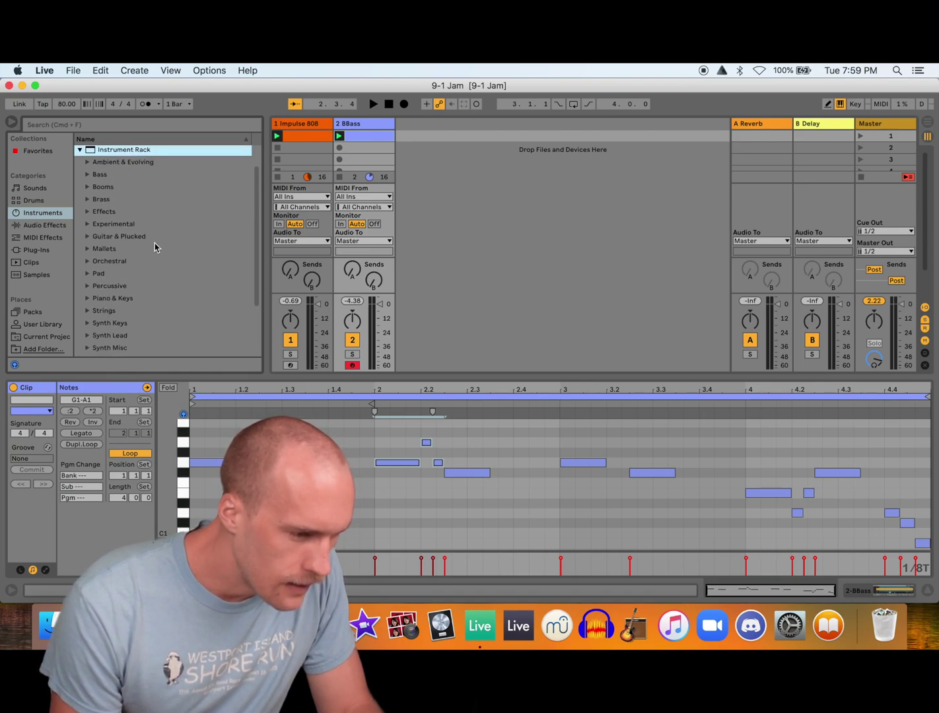
pyautogui.click(88, 248)
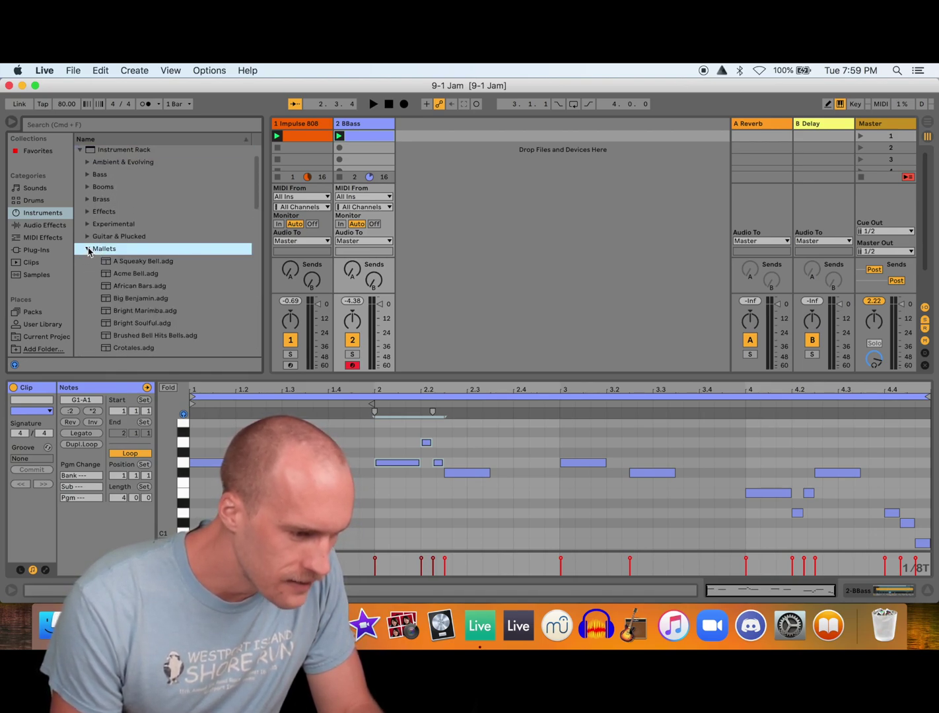
pyautogui.scroll(-2, 135, 273)
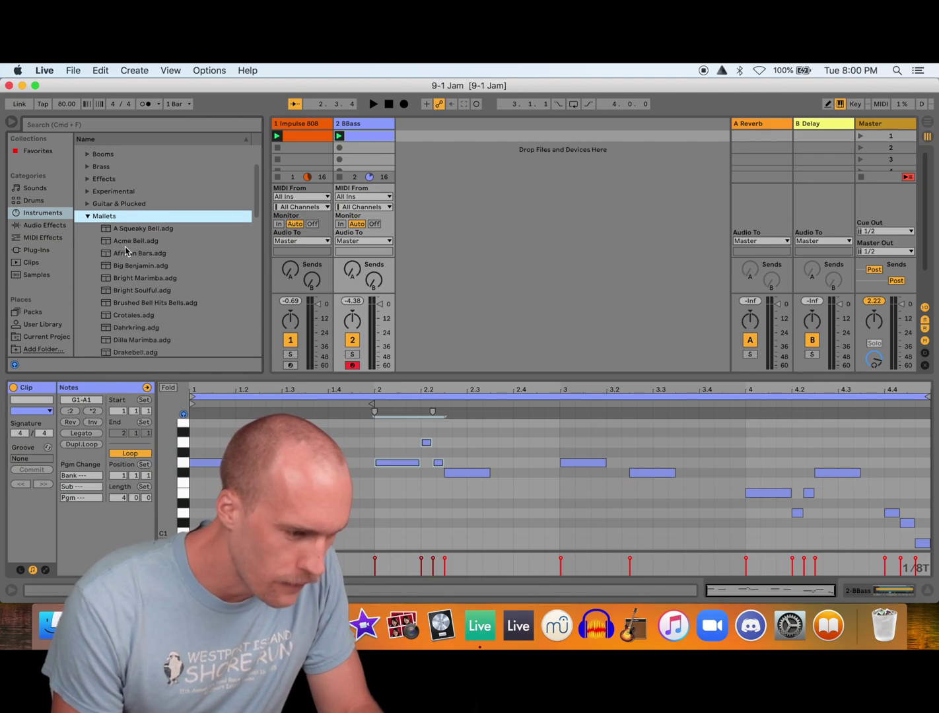
pyautogui.moveTo(125, 258); pyautogui.dragTo(426, 187)
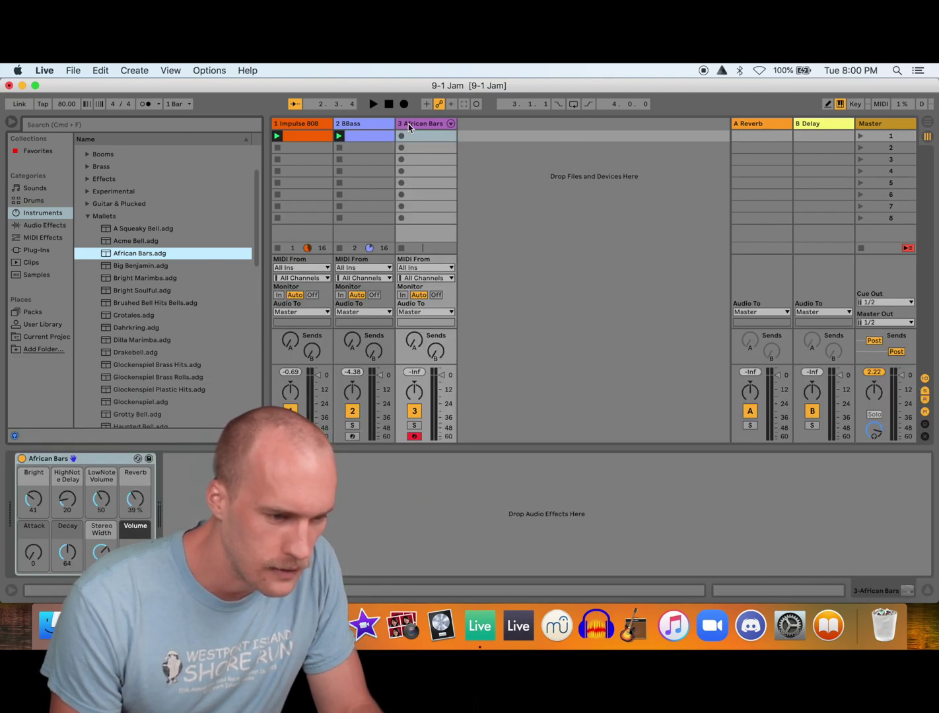
pyautogui.doubleClick(425, 136)
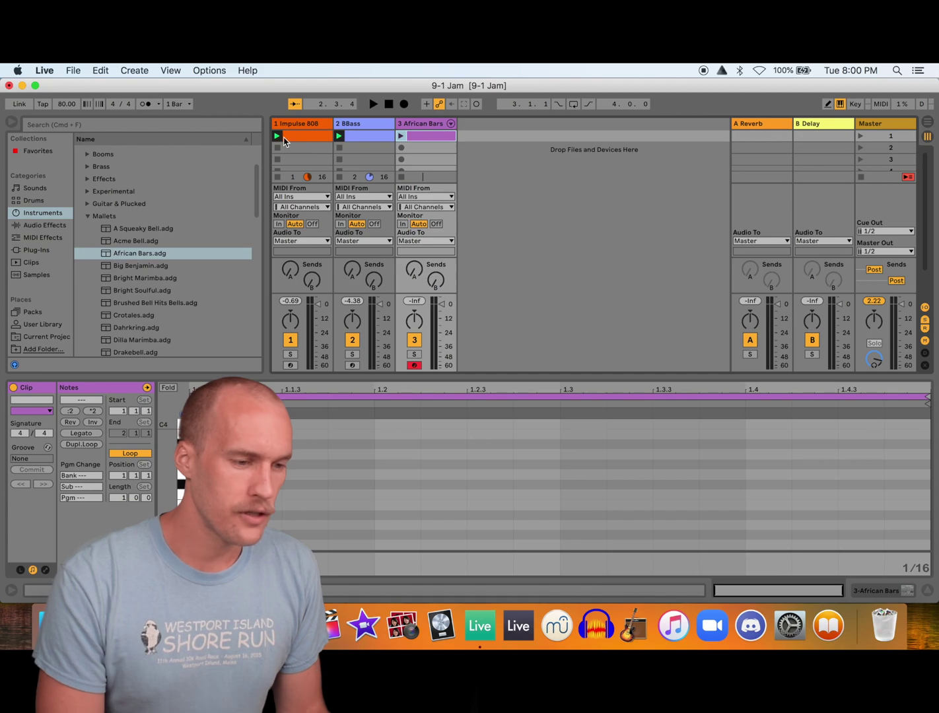
# Play the BBass clip together with the Impulse 808 drums, view its notes during playback, and stop the transport
pyautogui.click(361, 138)
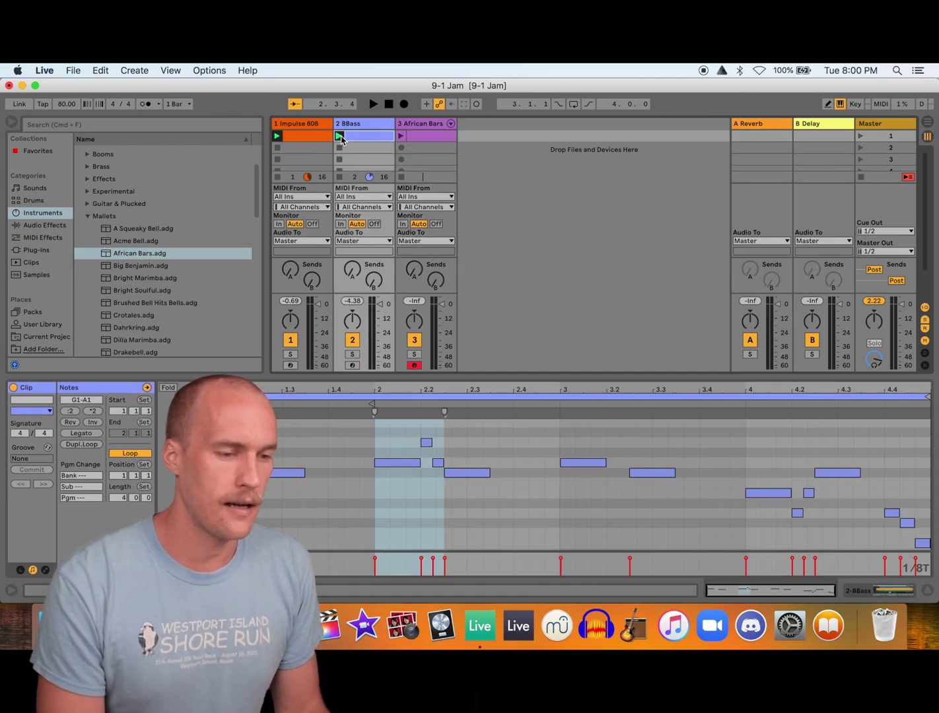
pyautogui.click(339, 136)
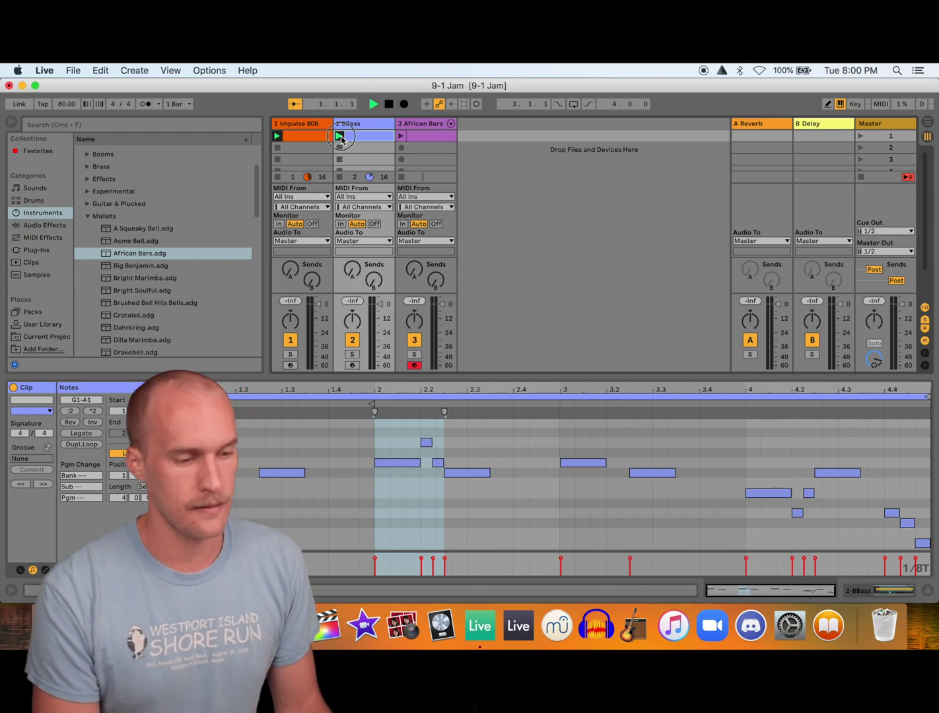
pyautogui.click(440, 138)
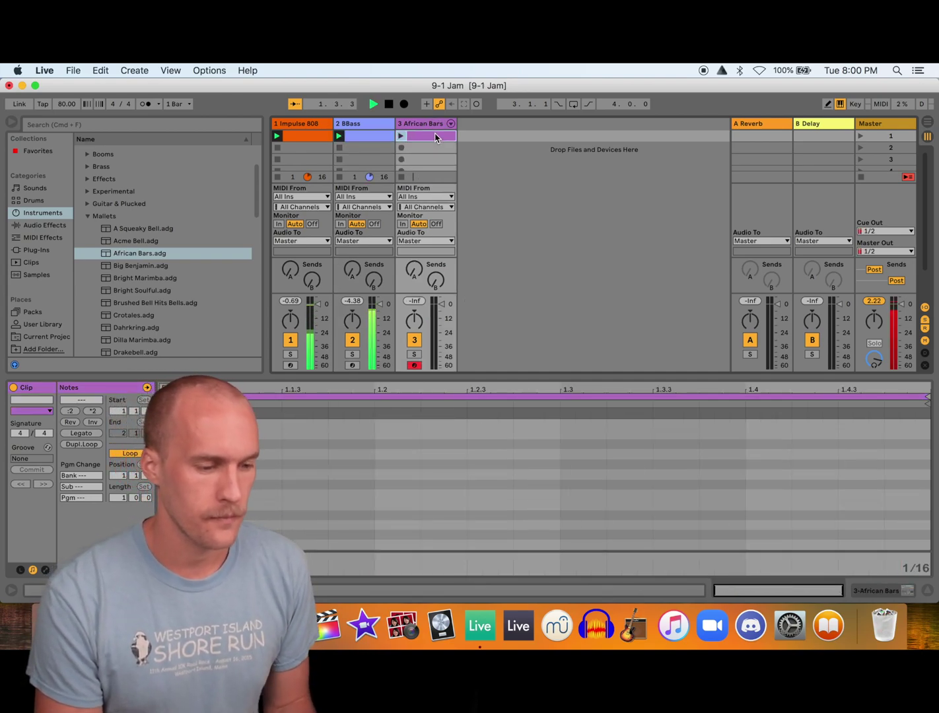
pyautogui.click(371, 138)
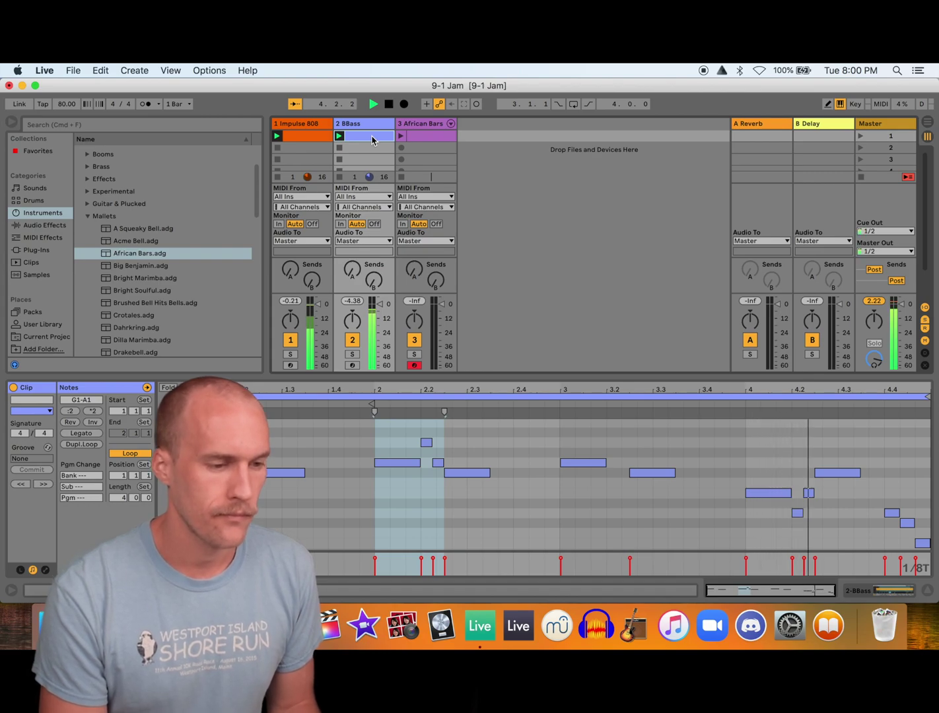
pyautogui.click(390, 104)
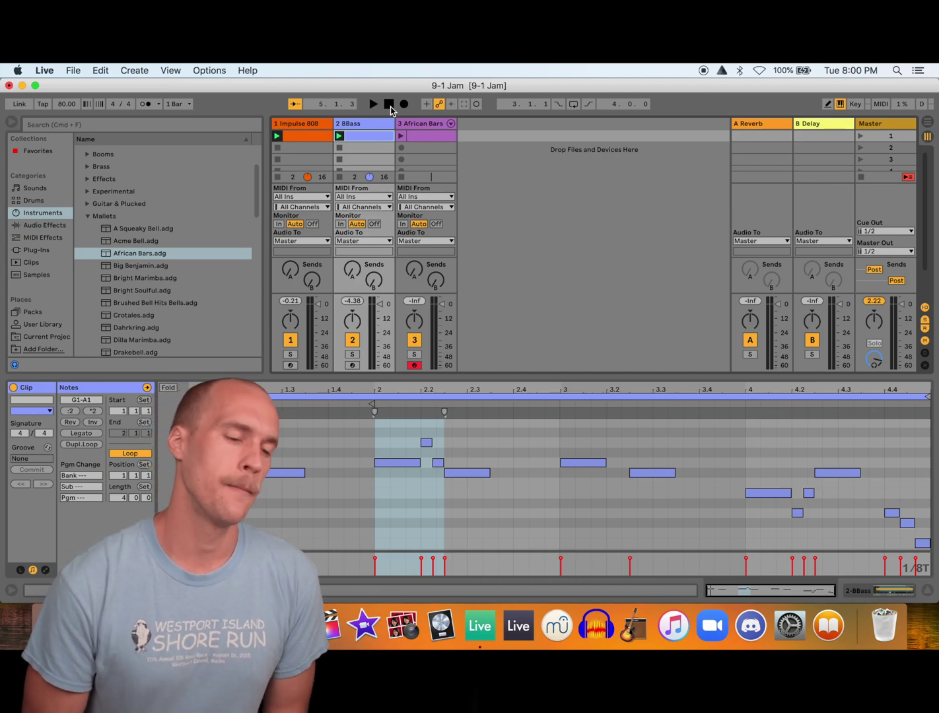
# Examine the fills at the end of bar 1 in the Impulse 808 and BBass clips by marking those ranges
pyautogui.click(299, 136)
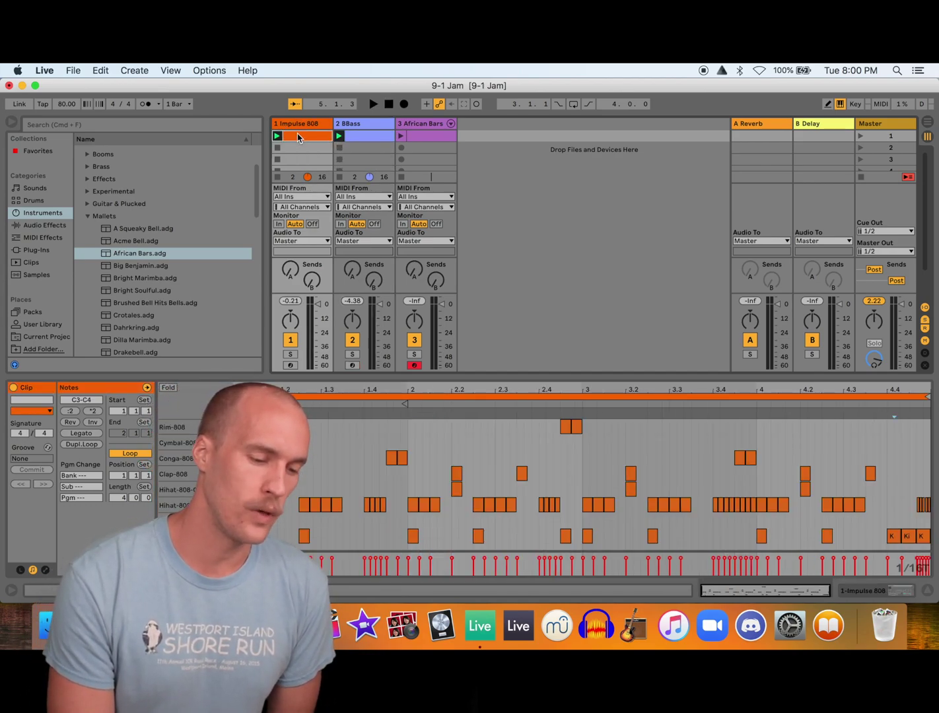
pyautogui.moveTo(364, 447); pyautogui.dragTo(407, 538)
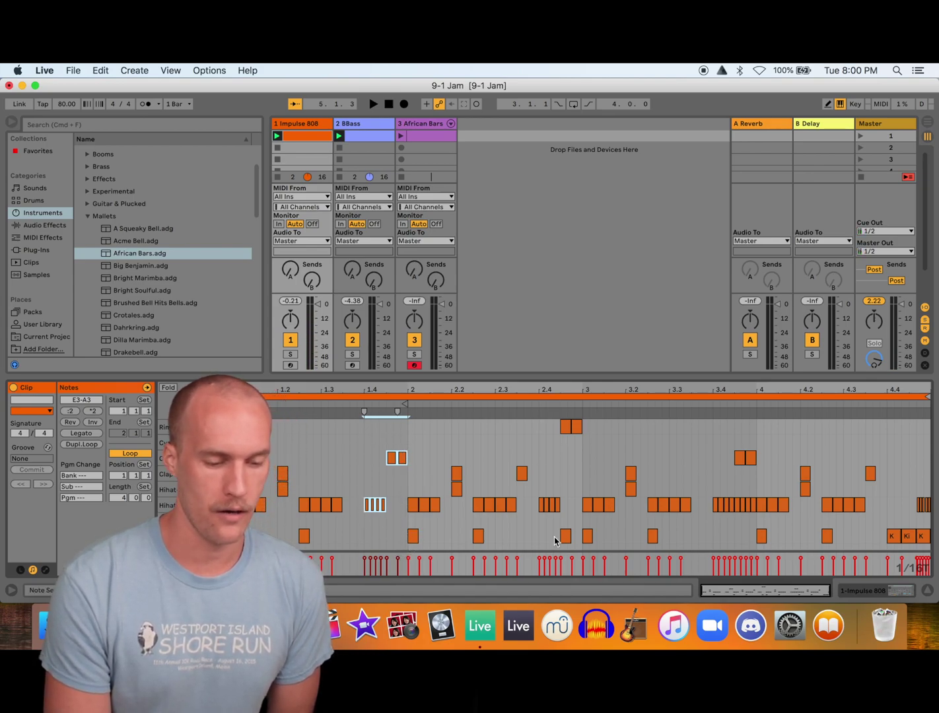
pyautogui.click(362, 135)
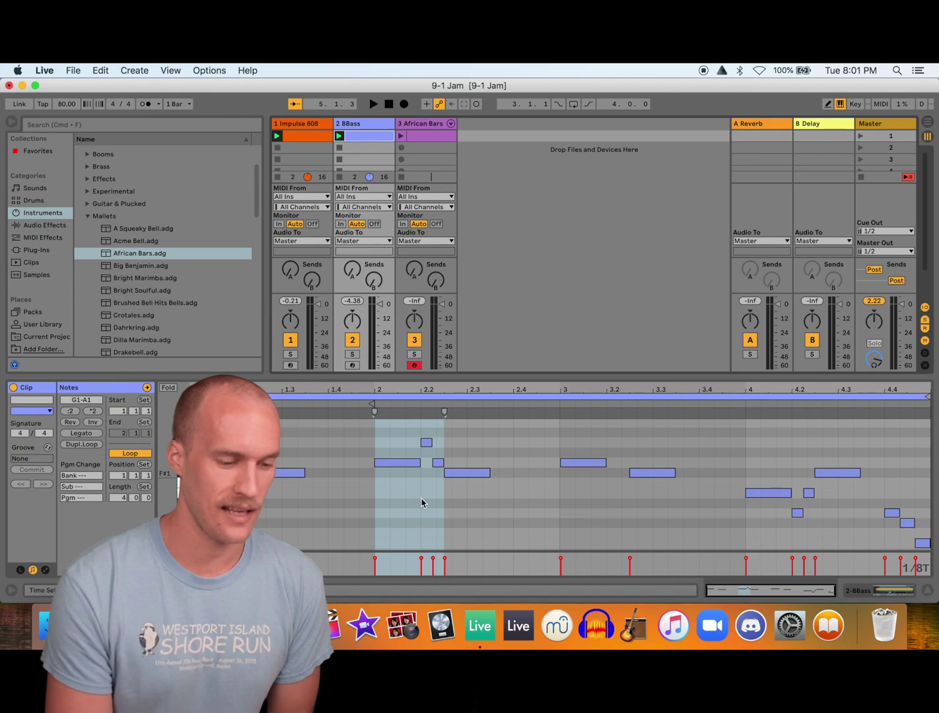
pyautogui.moveTo(311, 413); pyautogui.dragTo(360, 521)
pyautogui.click(349, 489)
pyautogui.moveTo(314, 428); pyautogui.dragTo(364, 521)
pyautogui.click(363, 522)
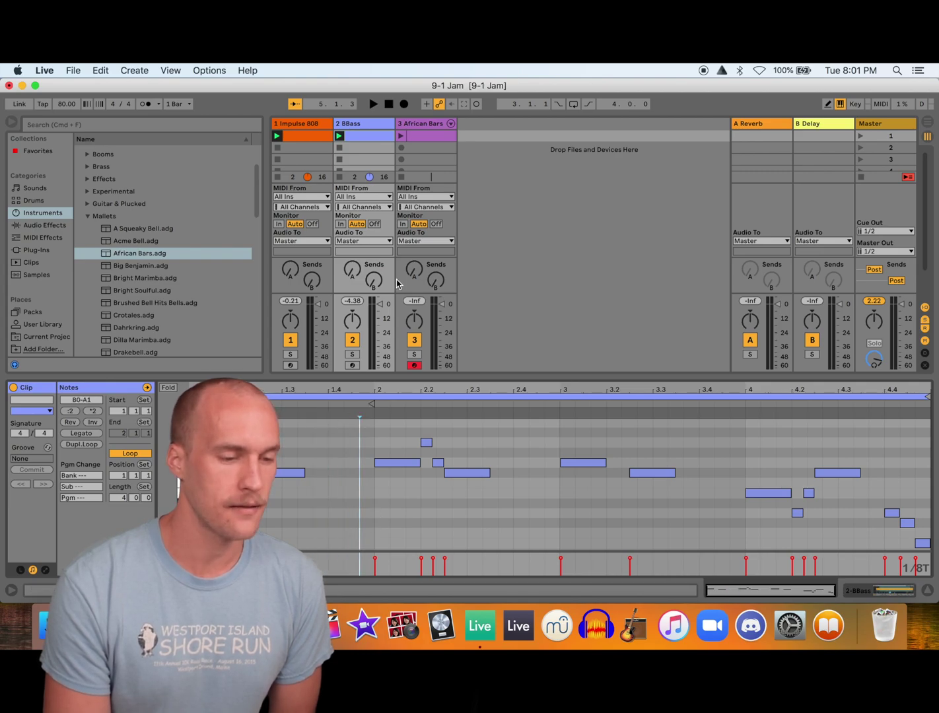
# Set the length of the African Bars clip to 4 bars
pyautogui.doubleClick(420, 140)
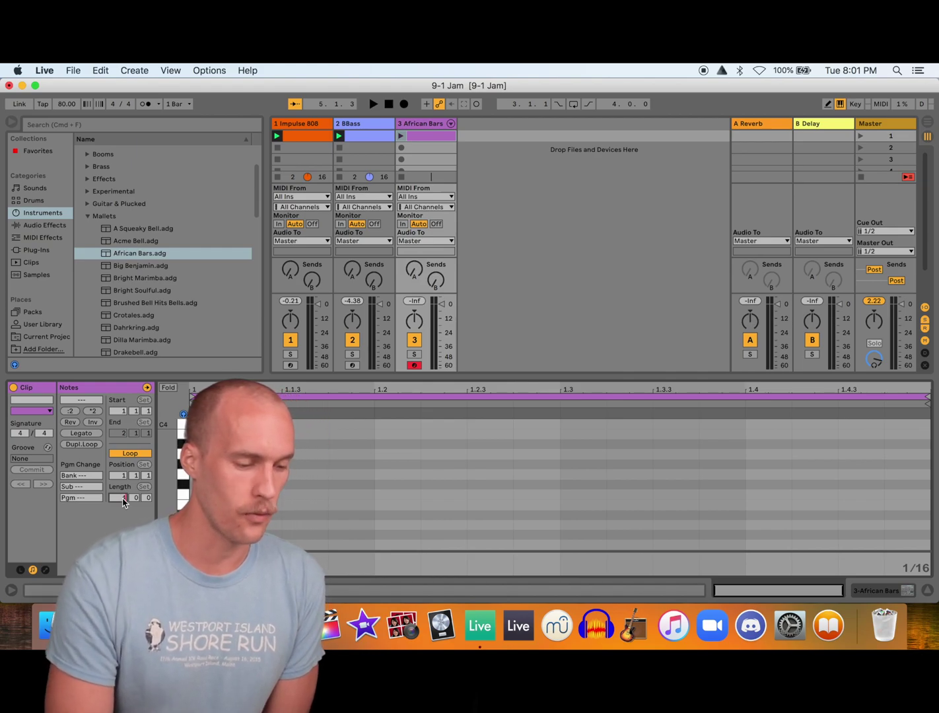
pyautogui.press('Return')
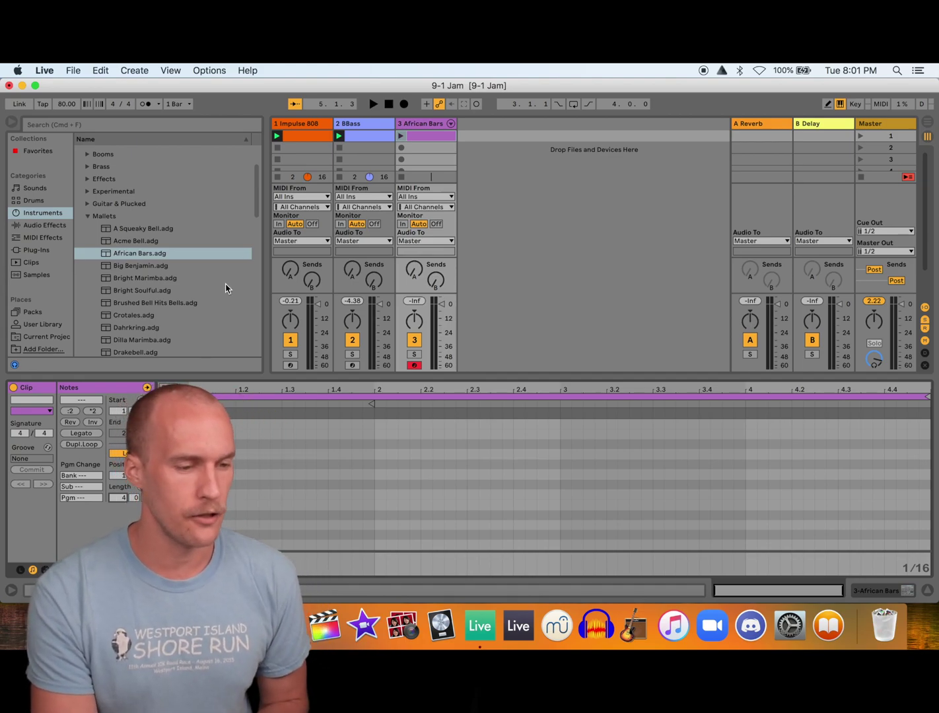
# Audition the bass notes in the BBass clip, from the opening bar through the notes in bar 4, to identify their pitches
pyautogui.click(364, 136)
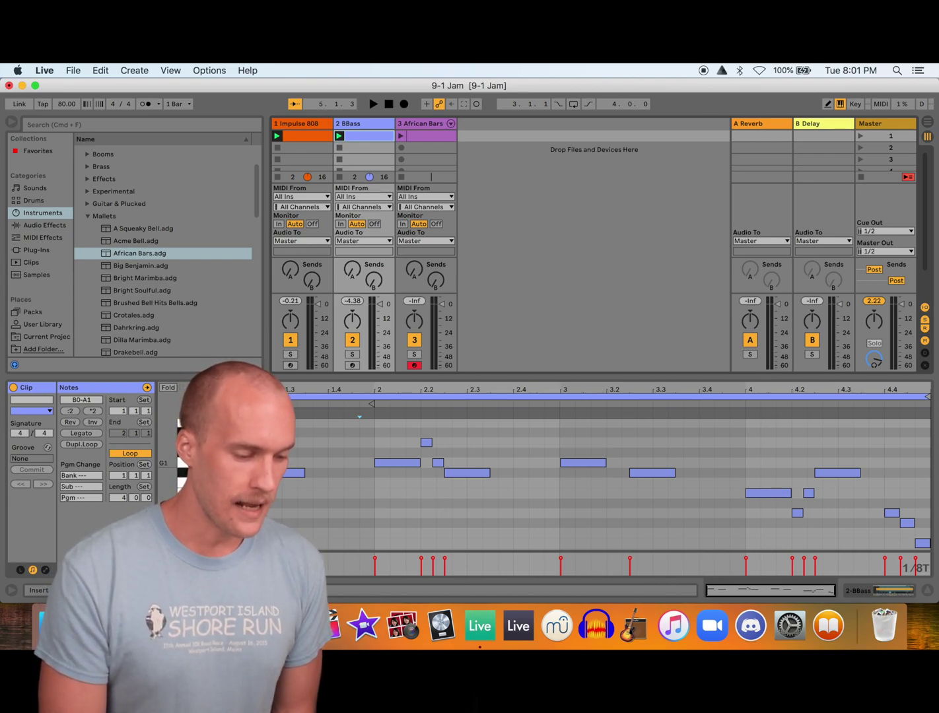
pyautogui.click(184, 463)
pyautogui.click(298, 473)
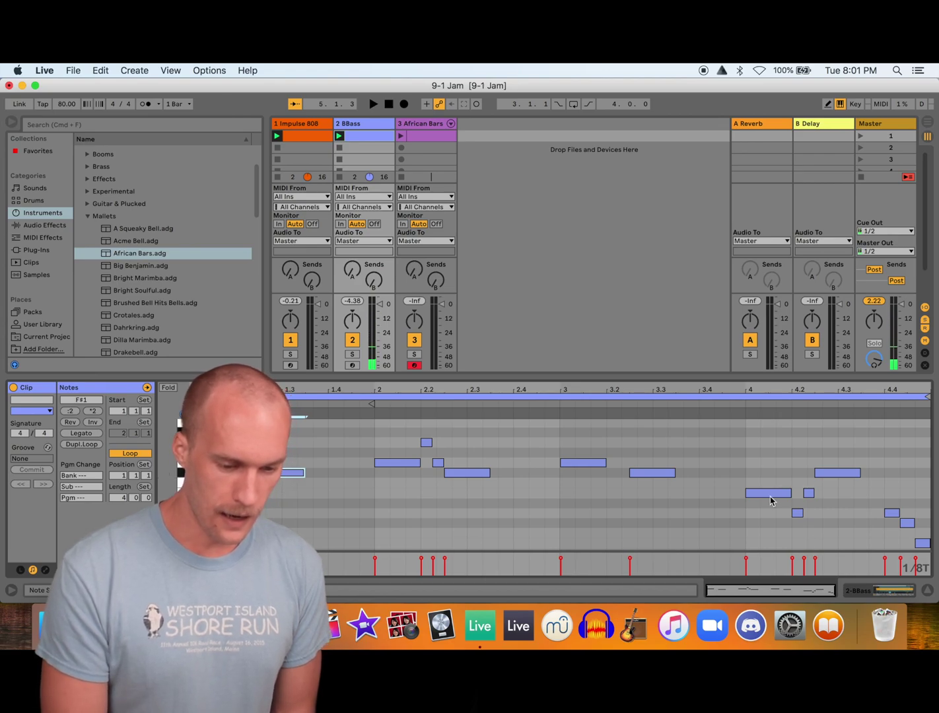
pyautogui.click(768, 495)
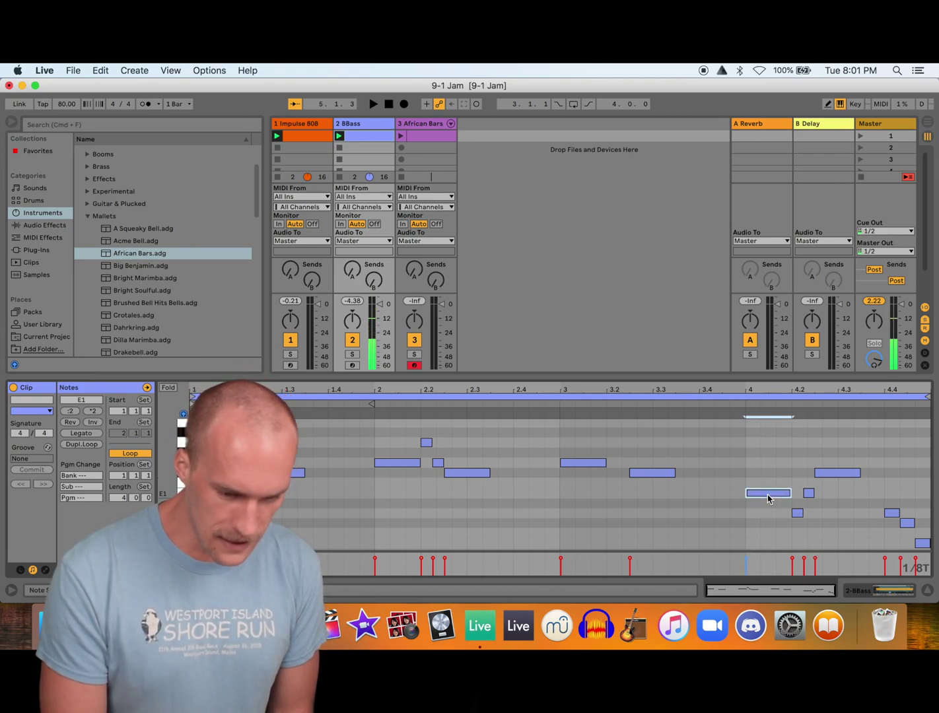
pyautogui.click(798, 513)
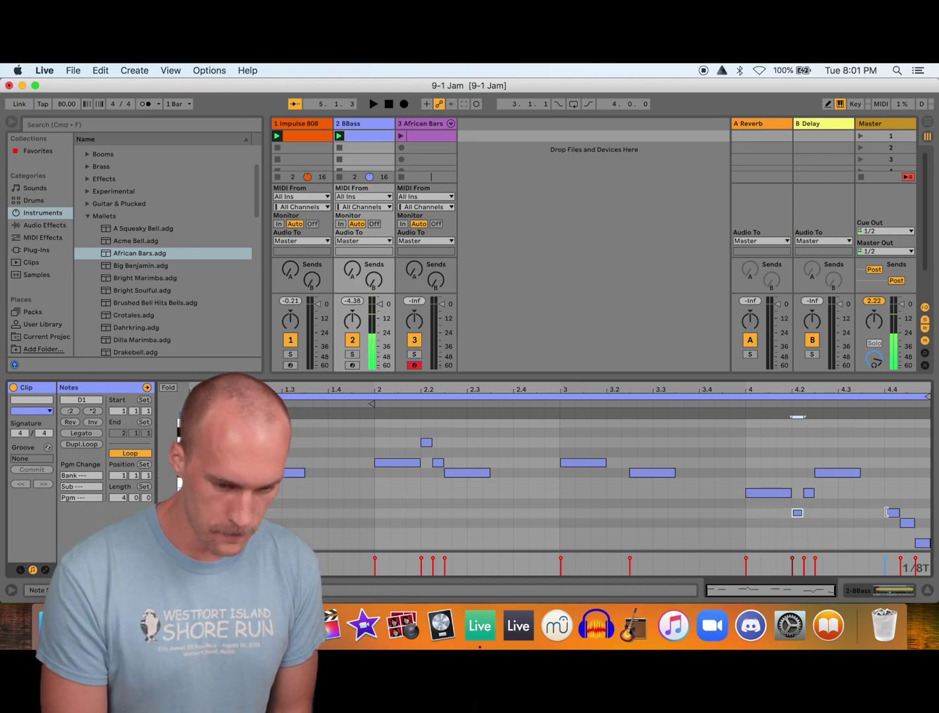
pyautogui.click(922, 543)
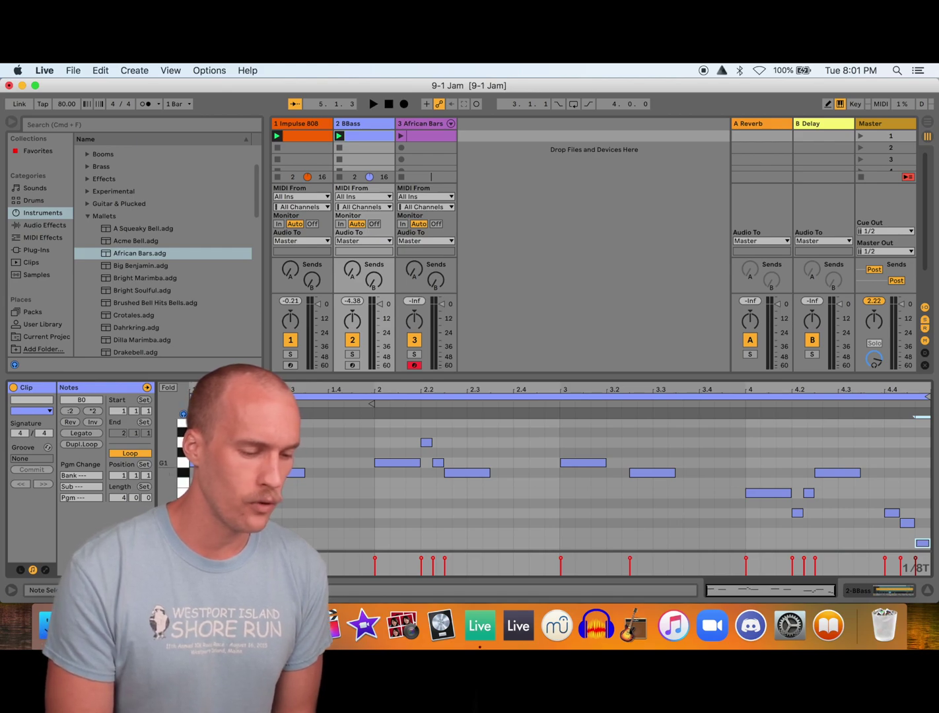
pyautogui.click(264, 463)
pyautogui.click(293, 473)
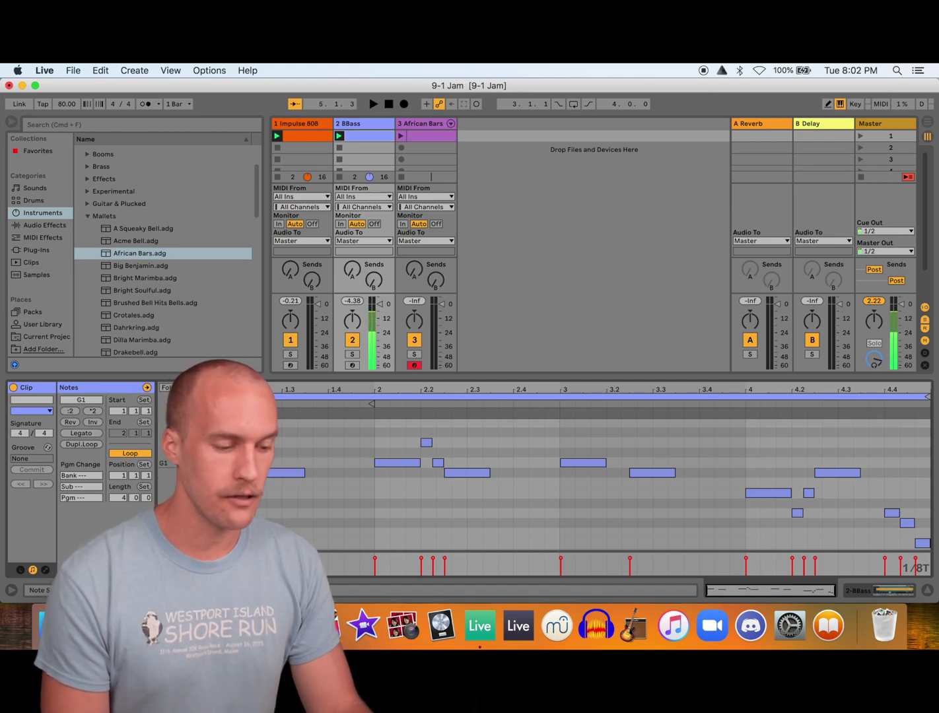
pyautogui.click(311, 490)
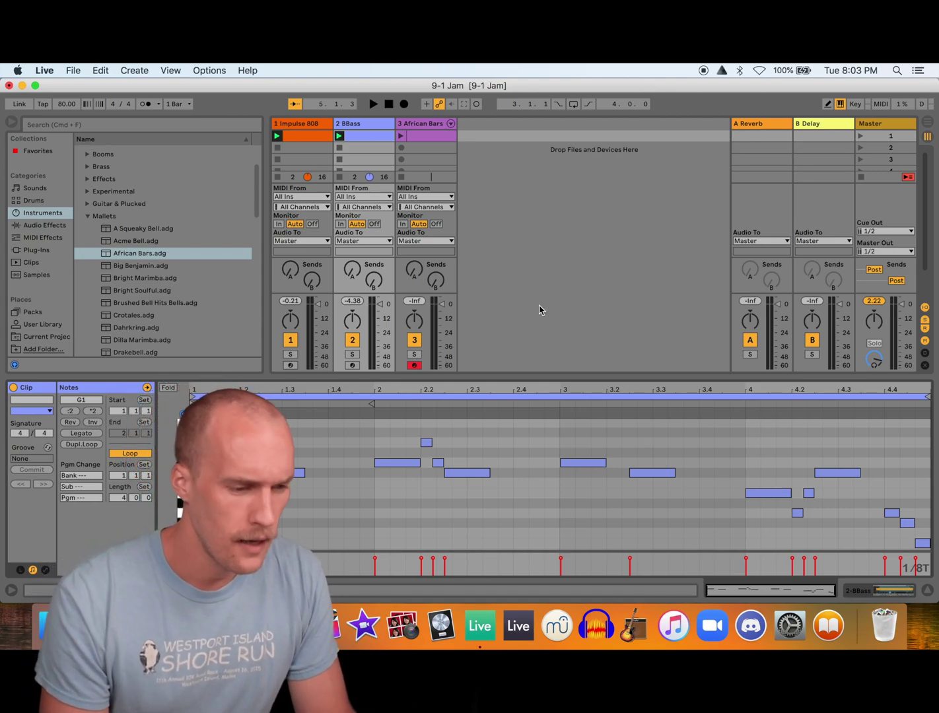
# Reopen the African Bars clip, audition the G3 key, and play the clip alongside the drums and bass
pyautogui.doubleClick(419, 138)
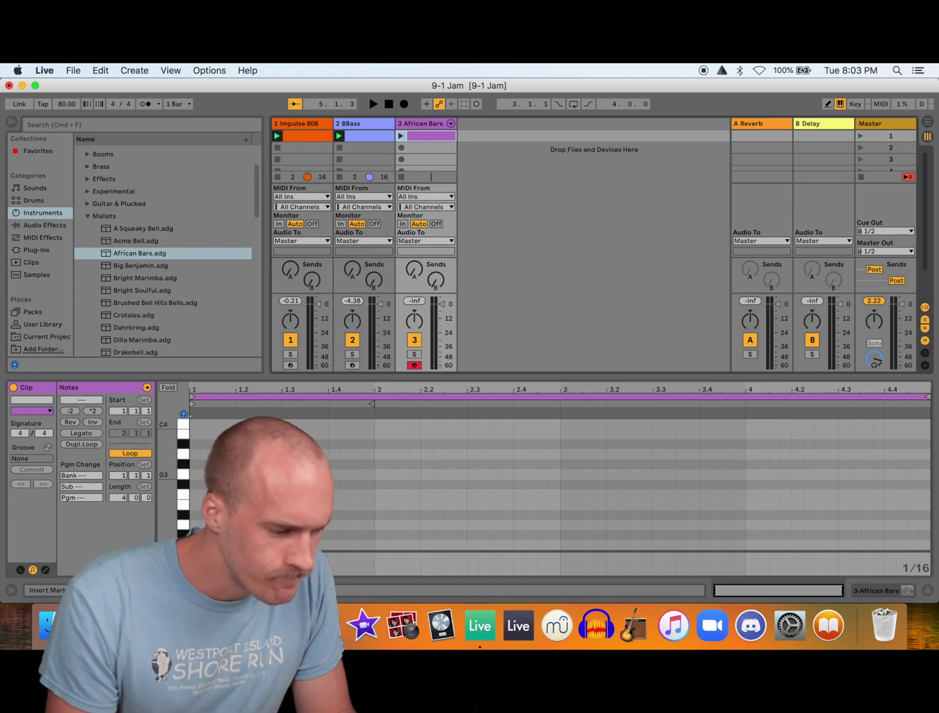
pyautogui.click(184, 479)
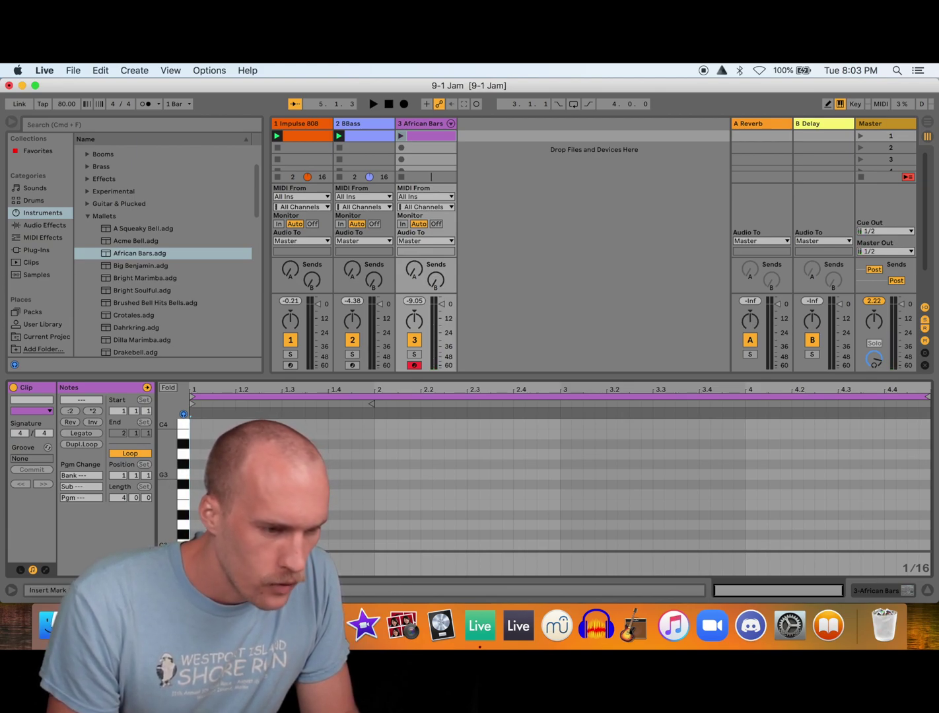
pyautogui.click(401, 136)
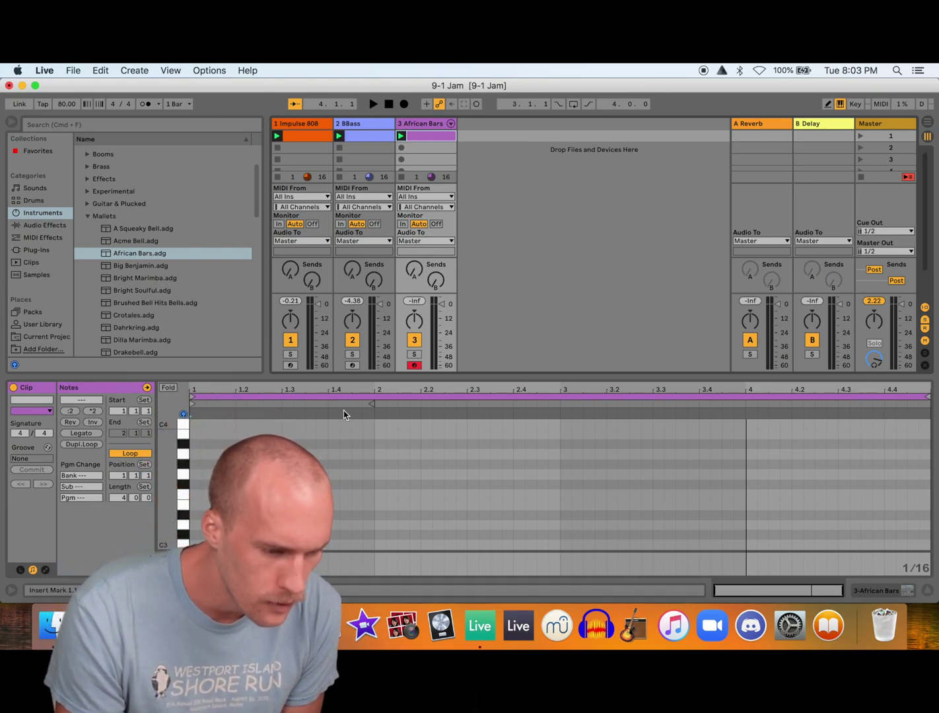
# Shorten the African Bars clip's loop to the first bar and check it in playback
pyautogui.click(373, 402)
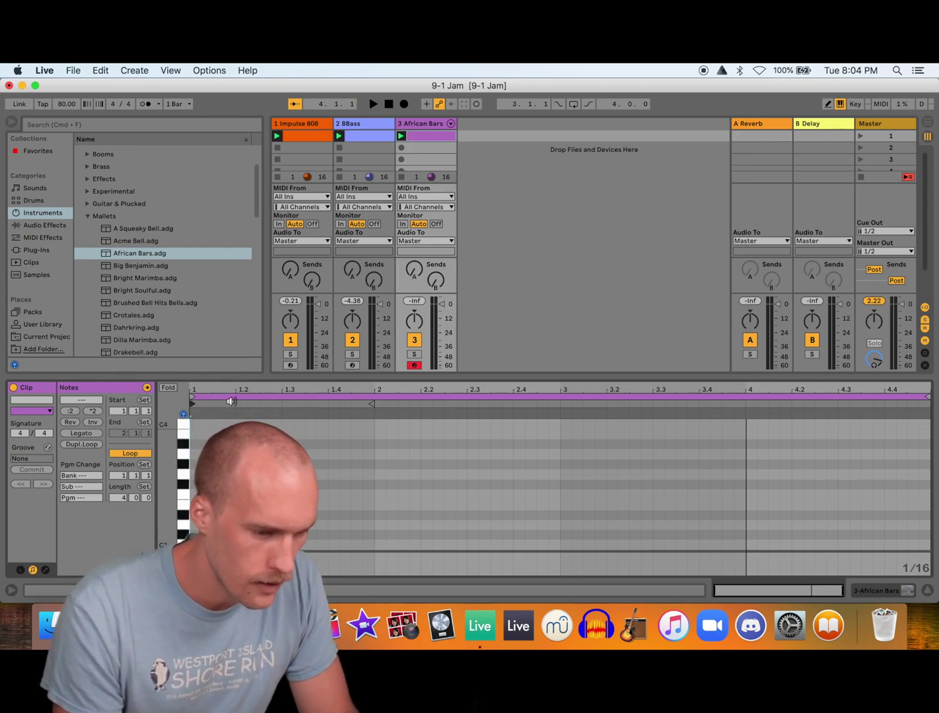
pyautogui.moveTo(927, 400); pyautogui.dragTo(376, 398)
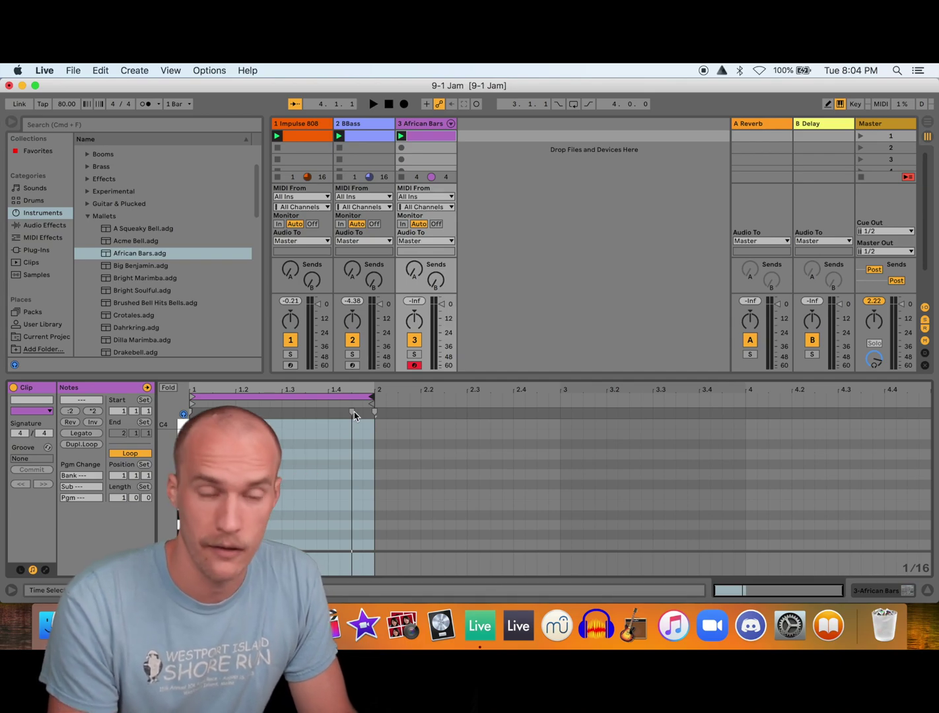
pyautogui.press('space')
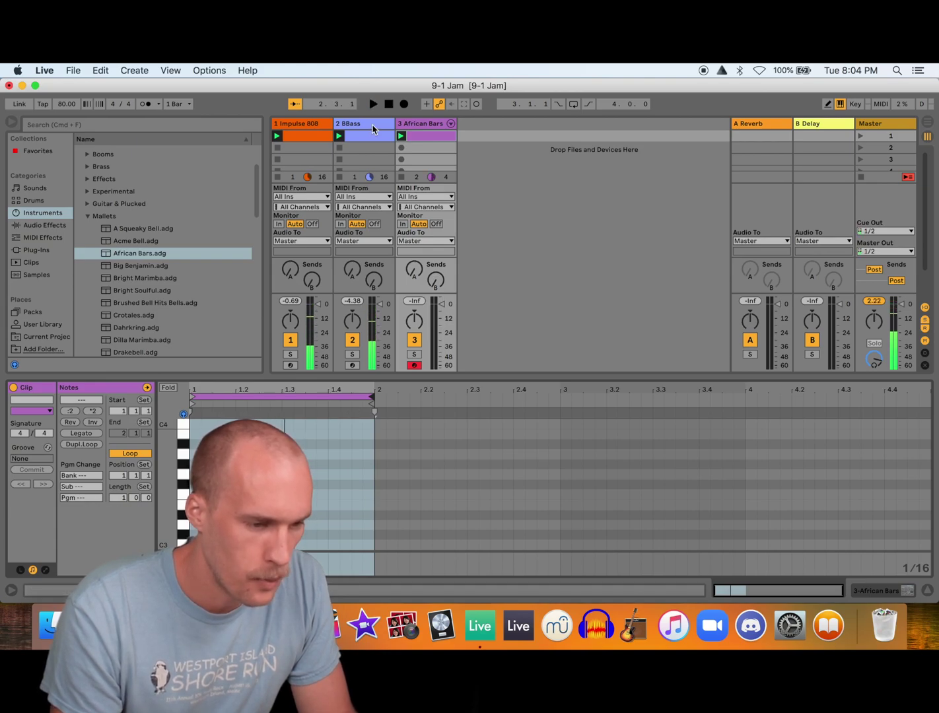
# Shorten the loops of the BBass and Impulse 808 clips to bar 1 and play them with the African Bars clip
pyautogui.click(368, 137)
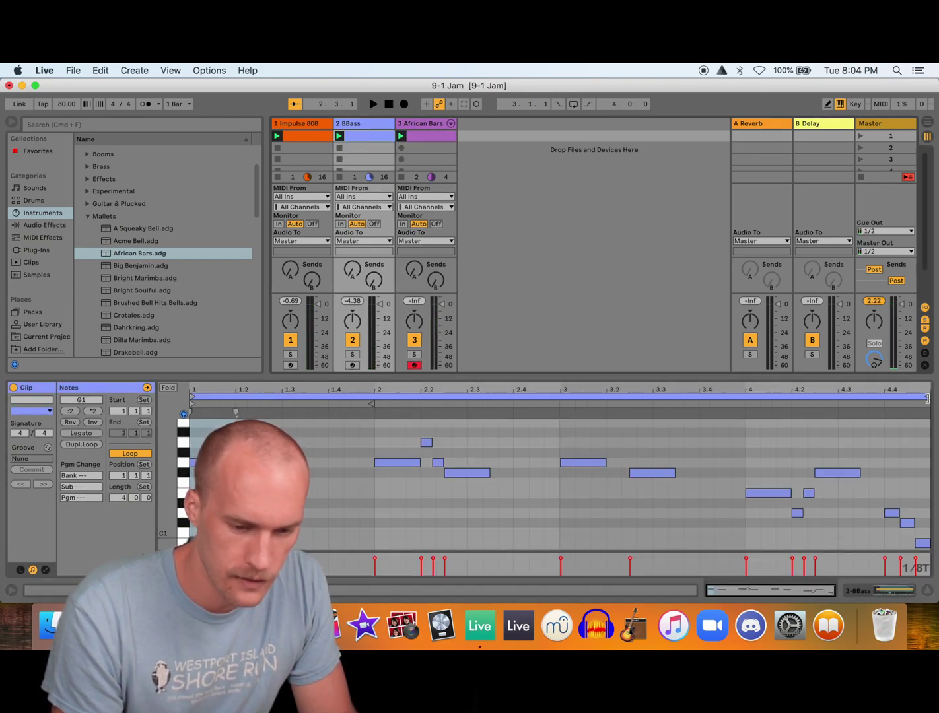
pyautogui.moveTo(927, 398); pyautogui.dragTo(370, 374)
pyautogui.click(303, 134)
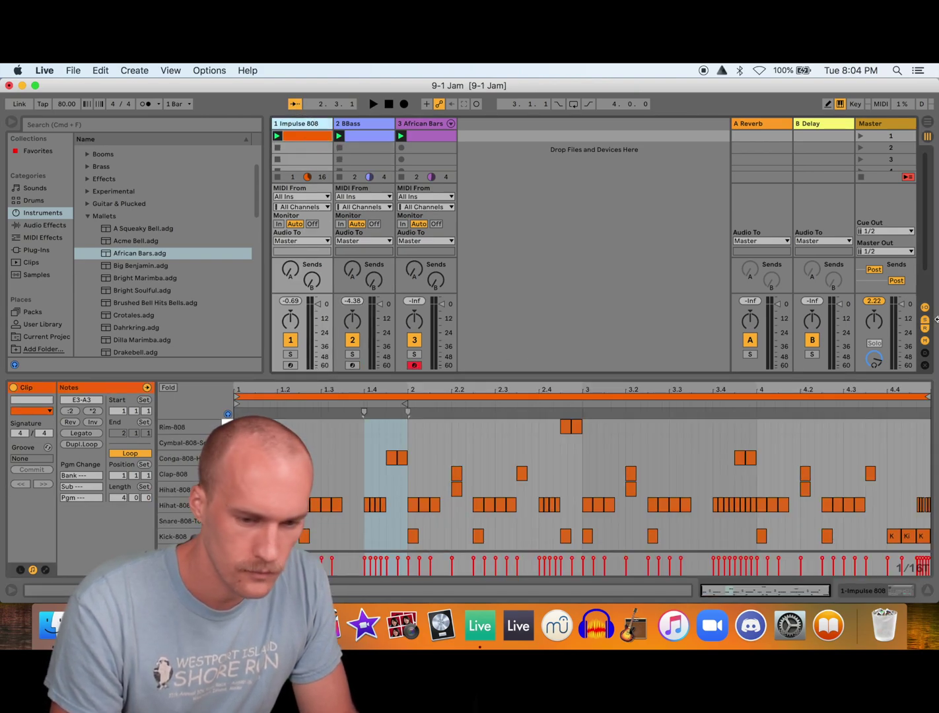
pyautogui.moveTo(927, 398); pyautogui.dragTo(405, 397)
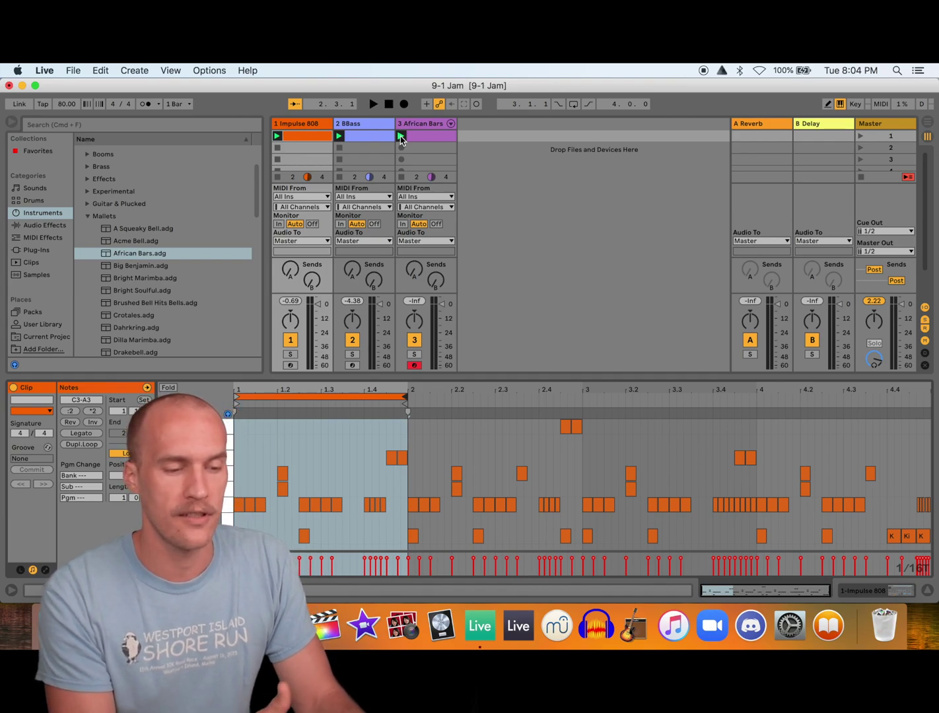
pyautogui.click(400, 137)
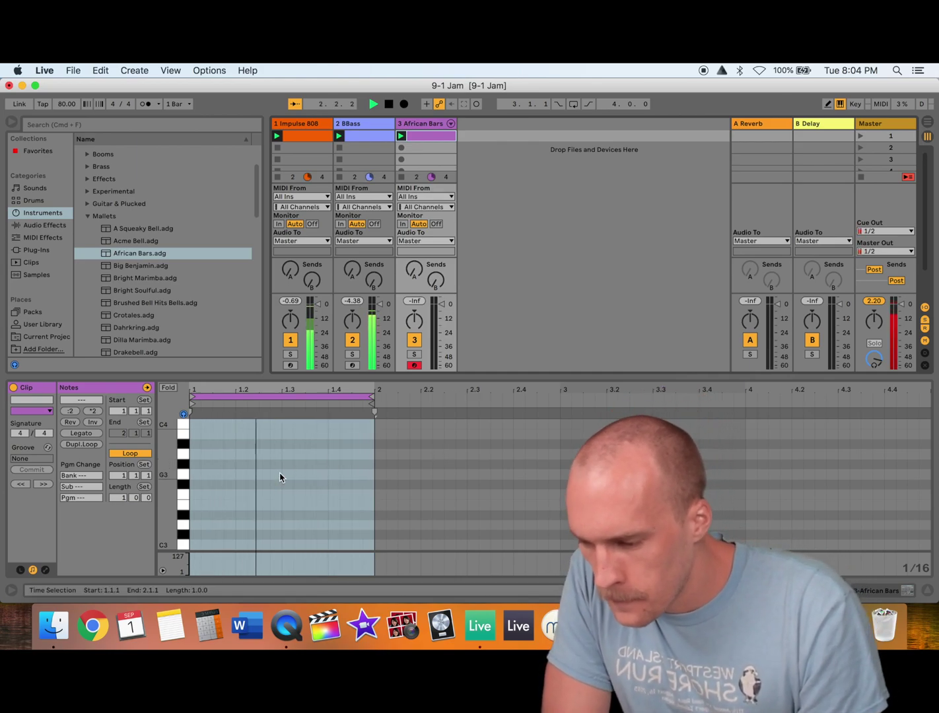
# Audition keys for the African Bars clip and add two B3 sixteenth notes at 1.2.1 and 1.2.3
pyautogui.click(186, 474)
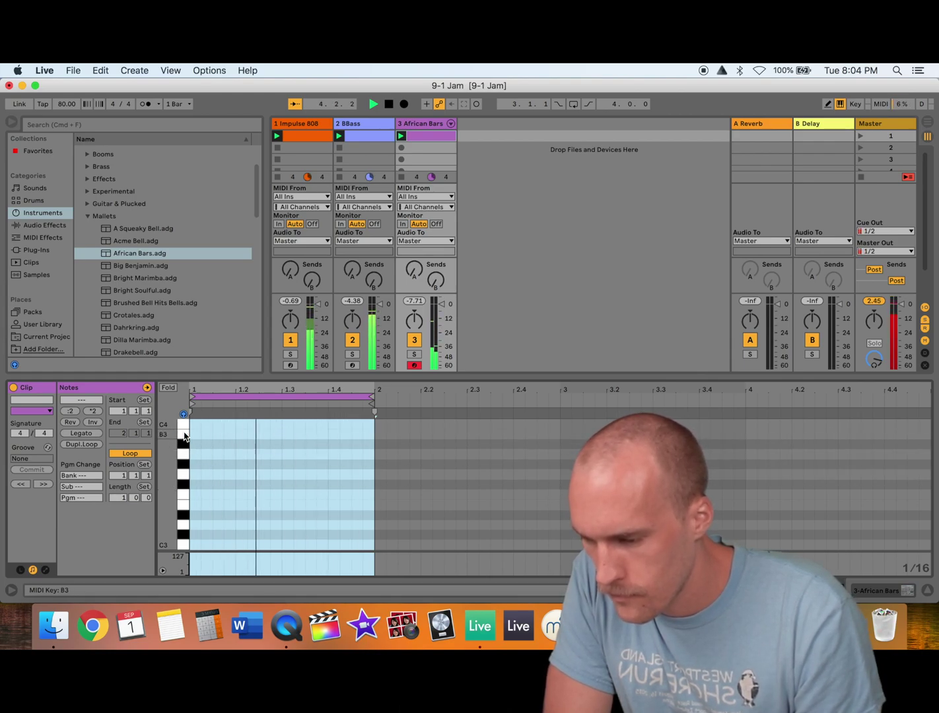
pyautogui.doubleClick(241, 434)
pyautogui.doubleClick(264, 434)
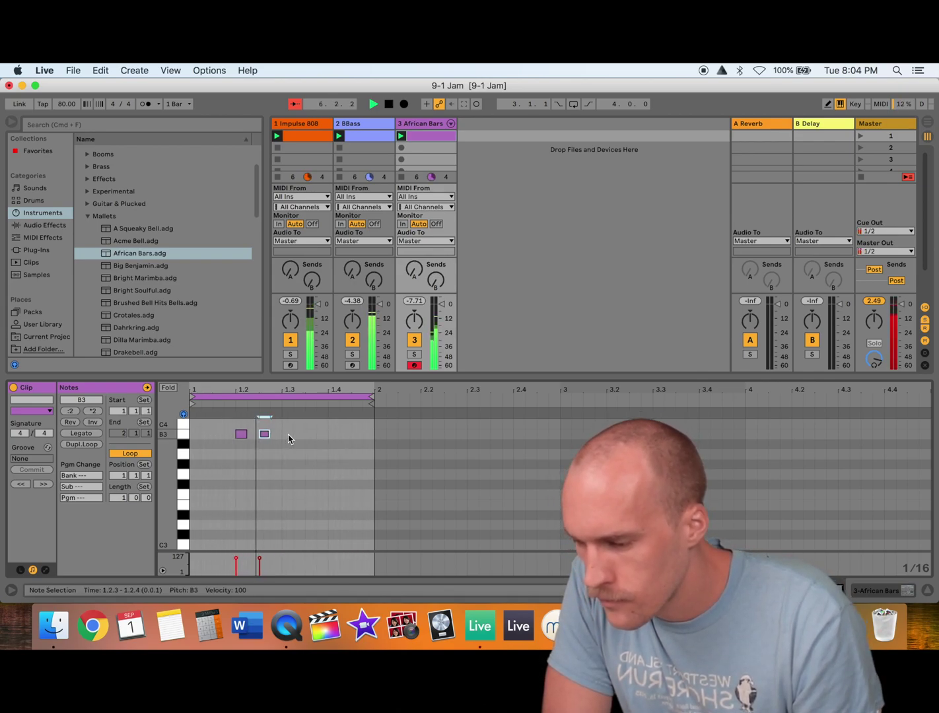
# Add a C#4 note at 1.3.2 and a D4 note at 1.3.4 in the African Bars clip
pyautogui.scroll(1, 310, 436)
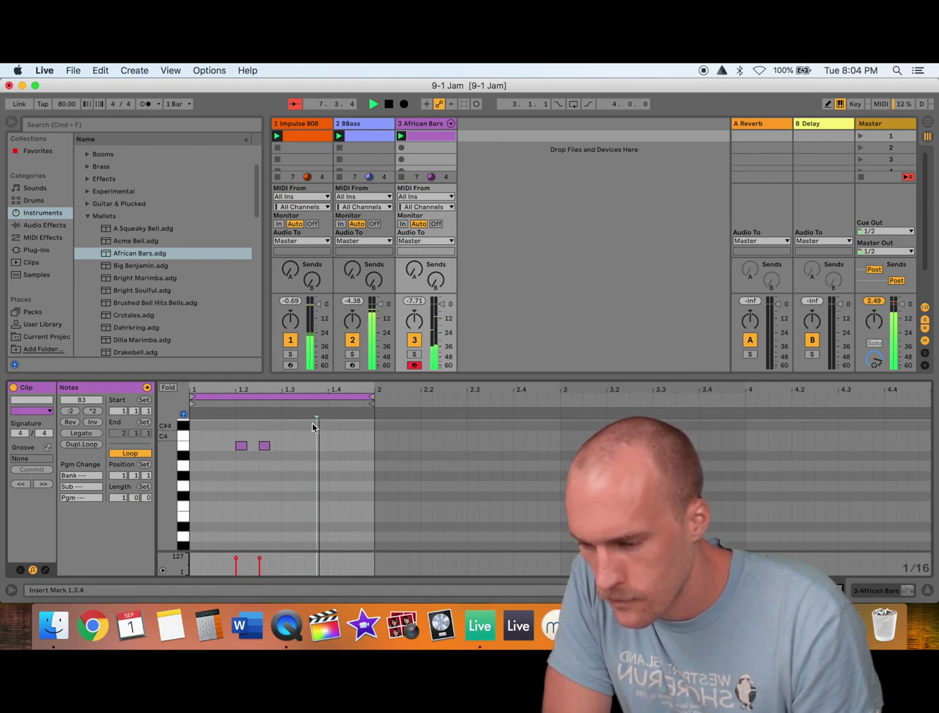
pyautogui.click(311, 426)
pyautogui.scroll(1, 329, 436)
pyautogui.scroll(2, 328, 435)
pyautogui.moveTo(310, 461); pyautogui.dragTo(300, 464)
pyautogui.click(322, 441)
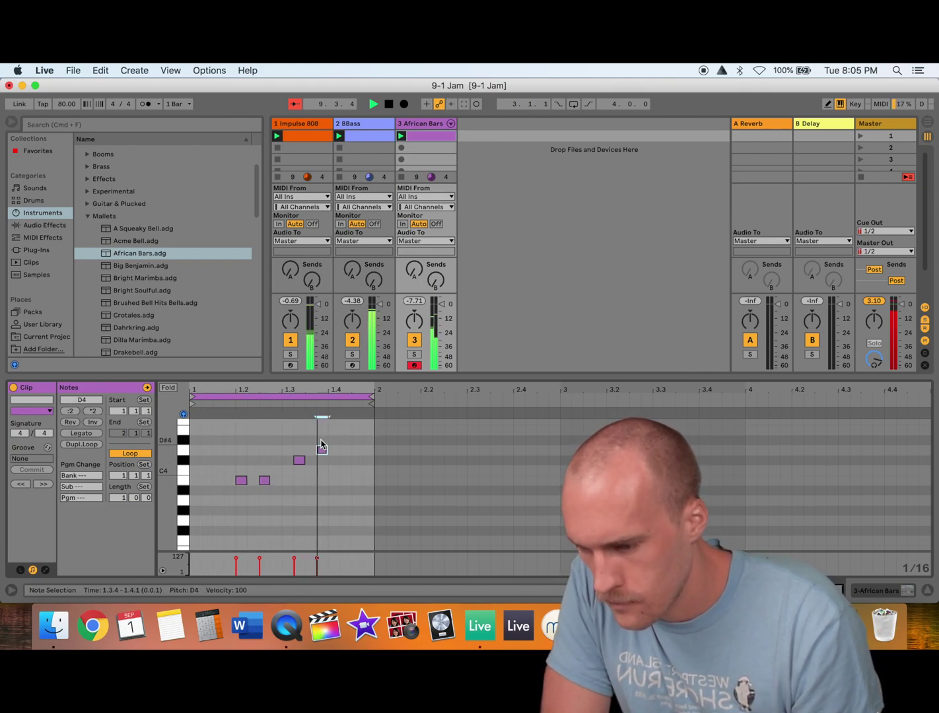
pyautogui.moveTo(322, 442); pyautogui.dragTo(321, 448)
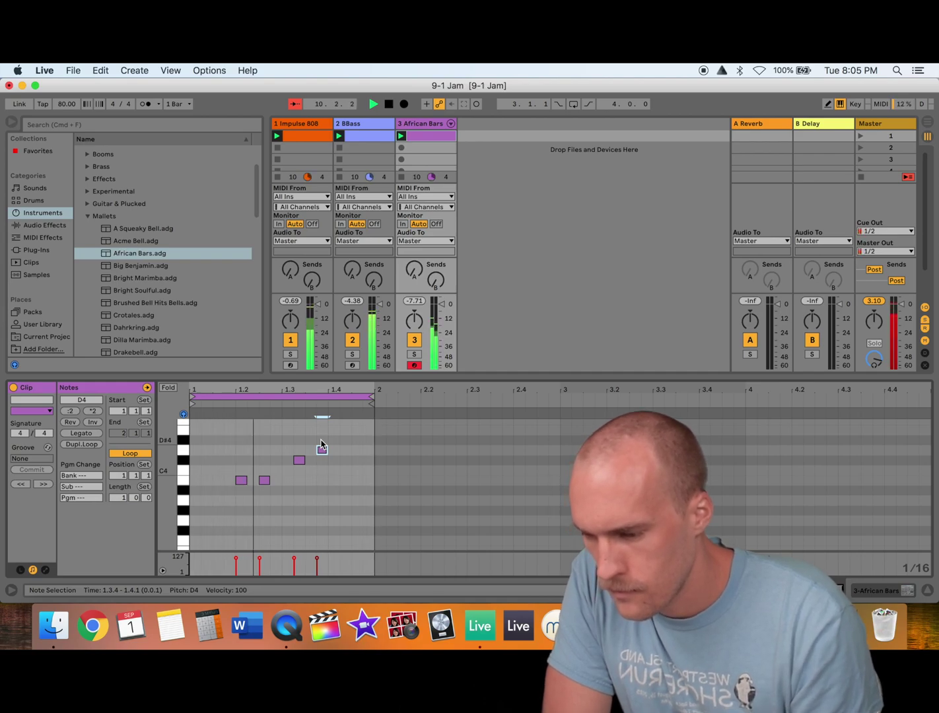
# Add descending C#4 and B3 notes in beat 4 of bar 1, placed at 1.4.2 and 1.4.3, and play the loop
pyautogui.click(333, 460)
pyautogui.click(345, 480)
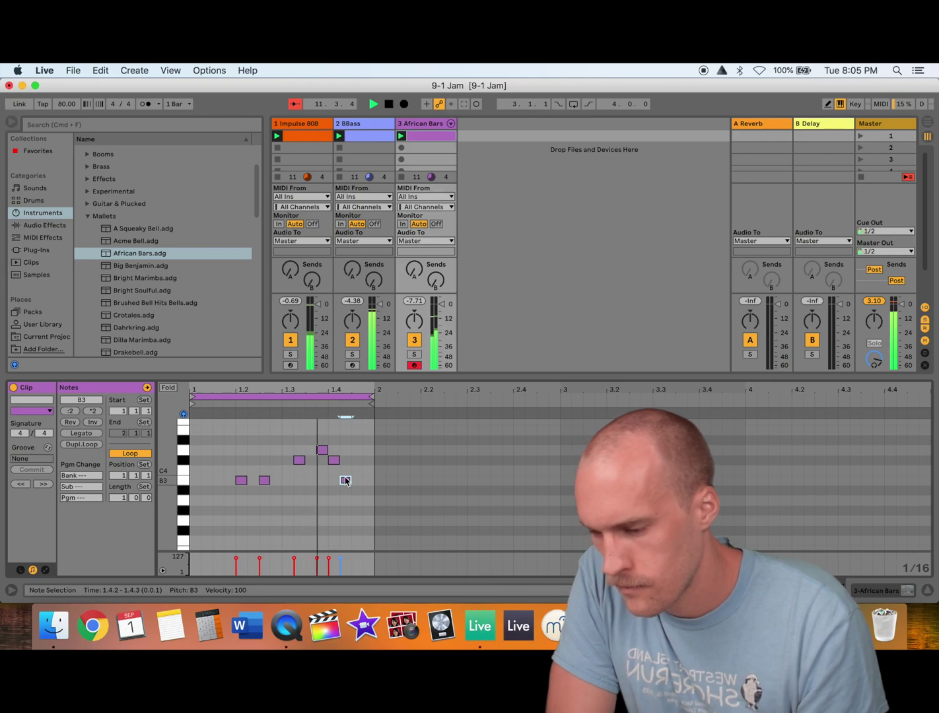
pyautogui.moveTo(331, 441); pyautogui.dragTo(357, 480)
pyautogui.press('space')
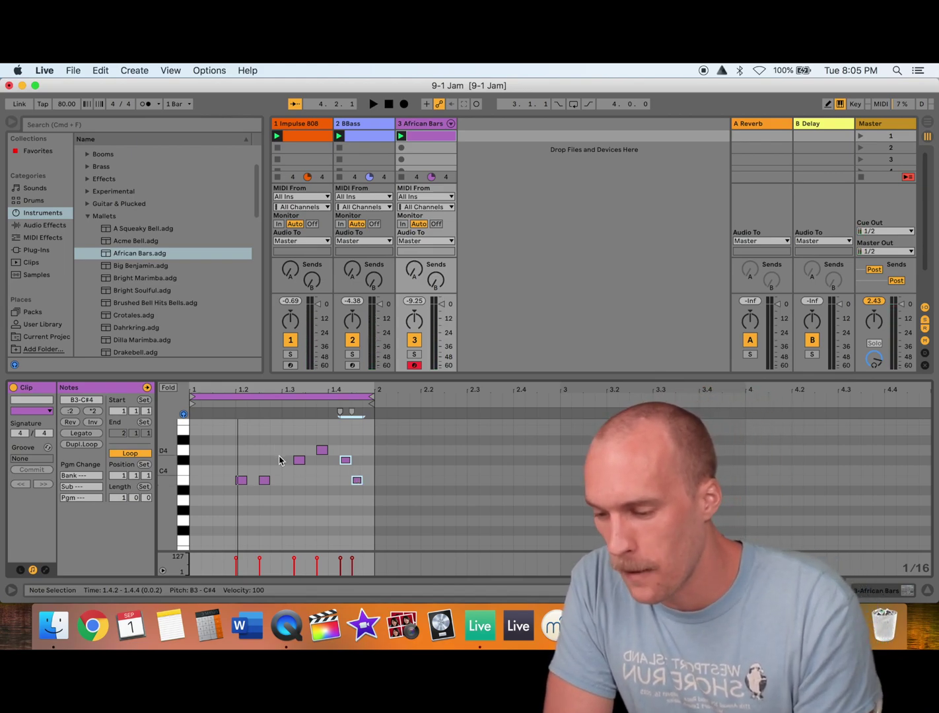
pyautogui.click(242, 473)
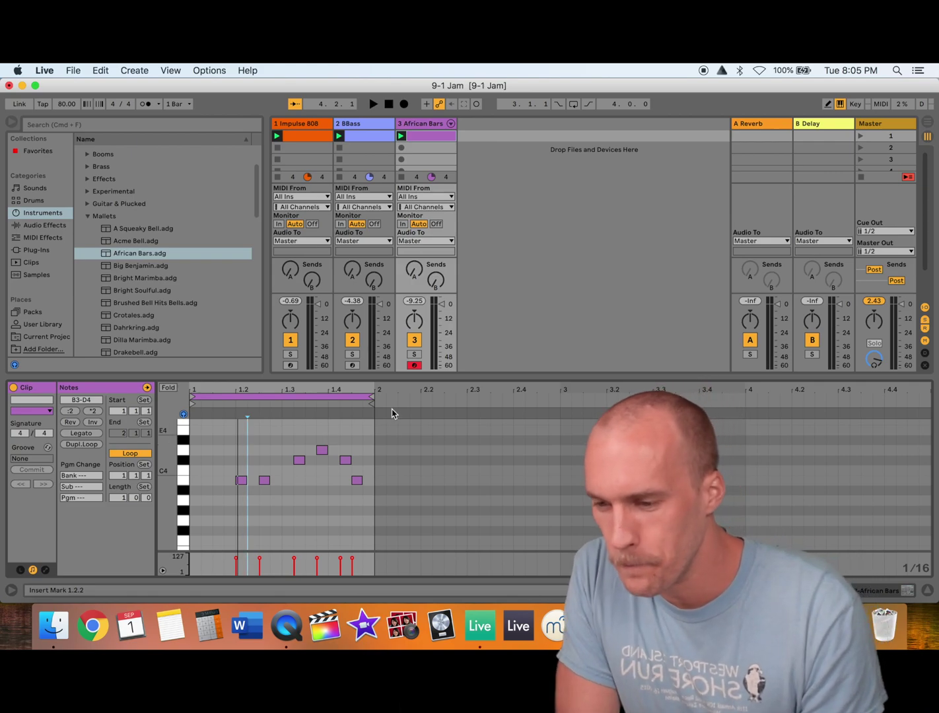
# Extend the loops of the African Bars, BBass and Impulse 808 clips to two bars
pyautogui.moveTo(373, 397); pyautogui.dragTo(560, 391)
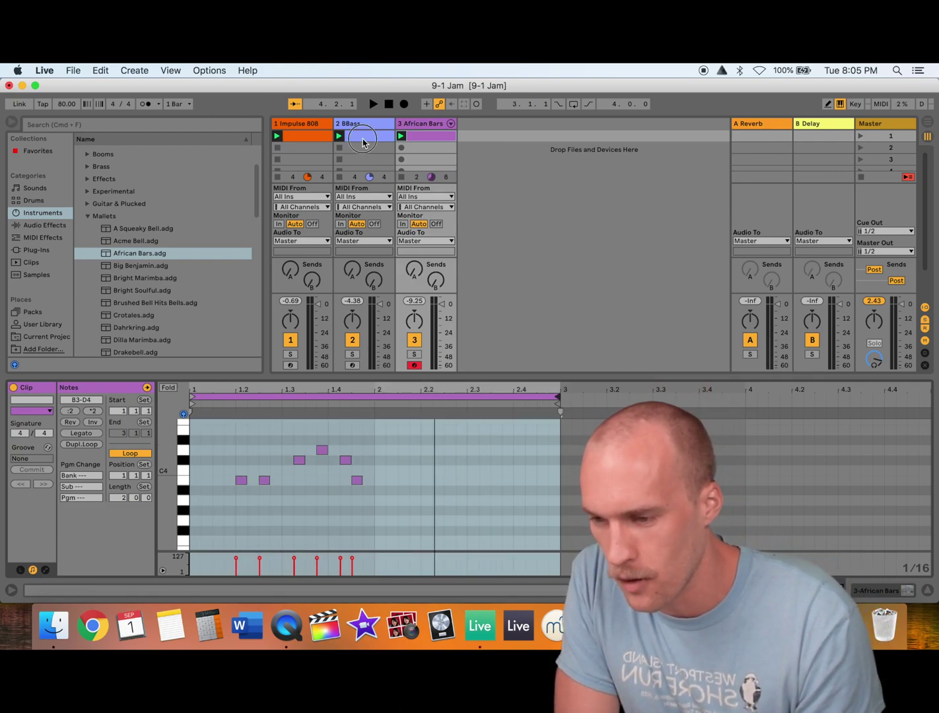
pyautogui.click(363, 141)
pyautogui.moveTo(374, 396); pyautogui.dragTo(561, 391)
pyautogui.click(302, 135)
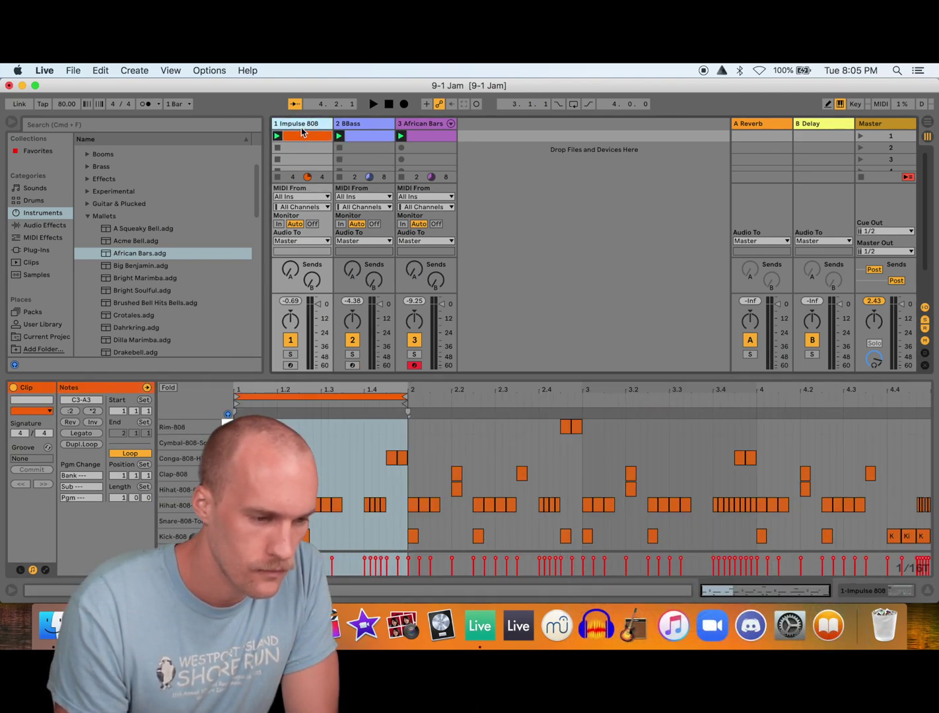
pyautogui.moveTo(402, 397); pyautogui.dragTo(581, 396)
pyautogui.click(430, 137)
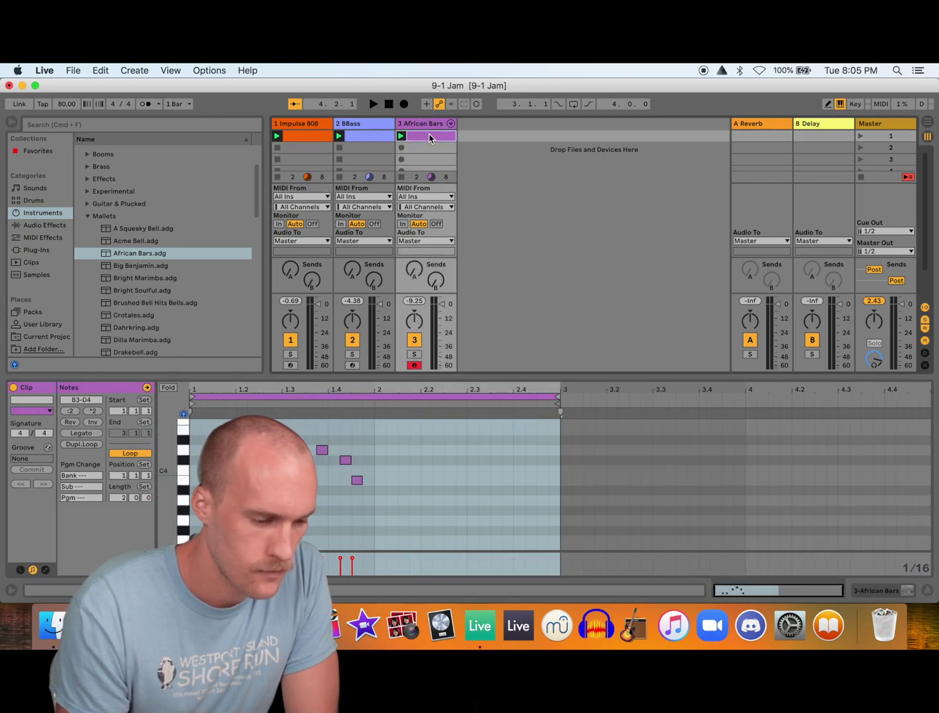
# Play the two-bar loop and examine the BBass notes in bar 2 as a reference for the melody
pyautogui.press('space')
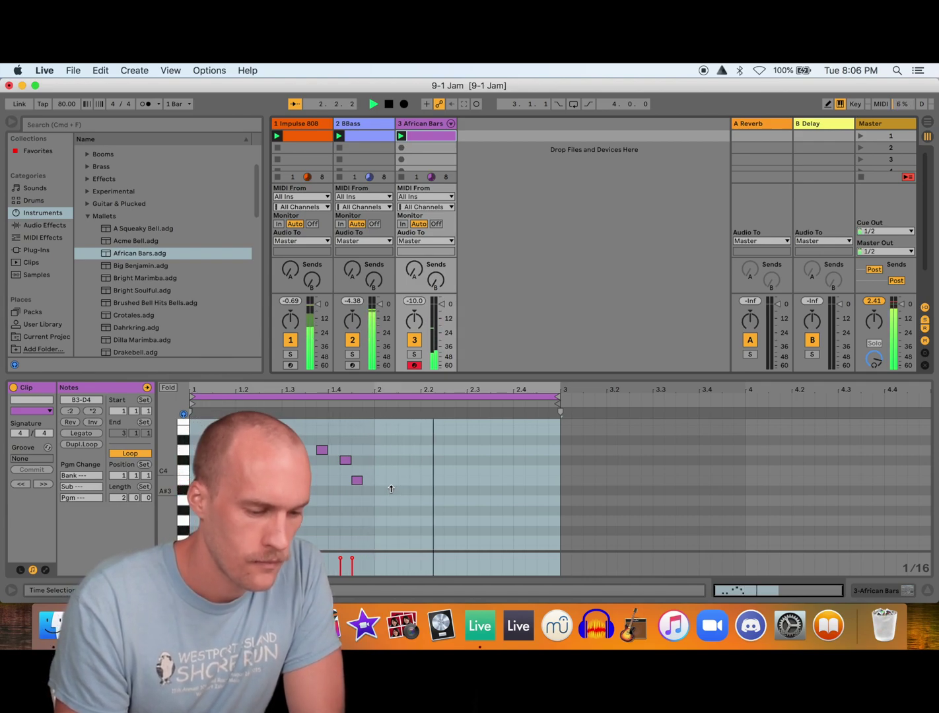
pyautogui.press('space')
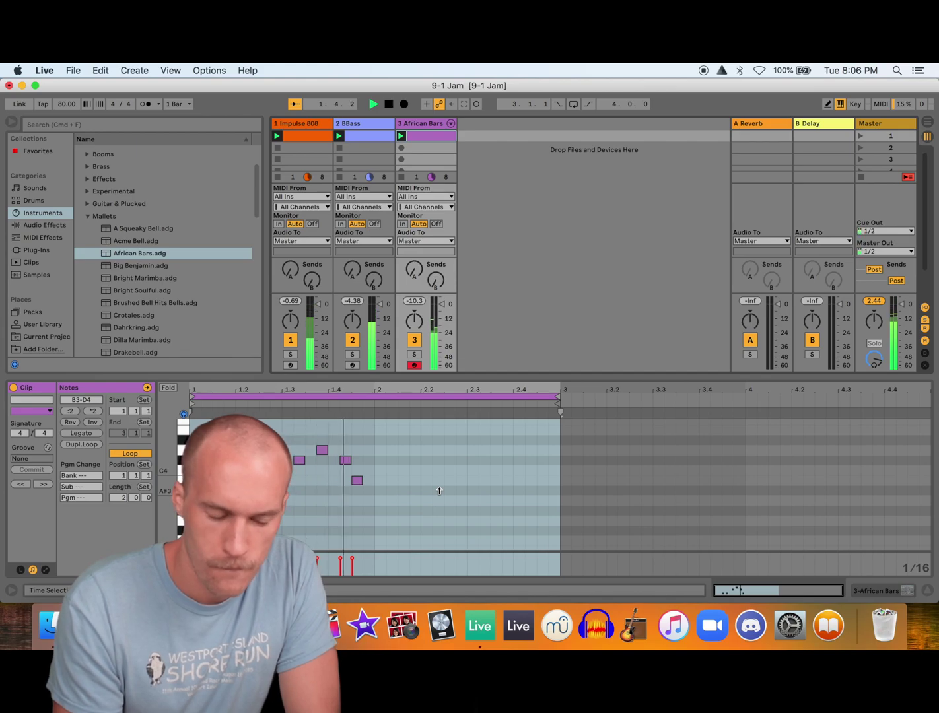
pyautogui.press('space')
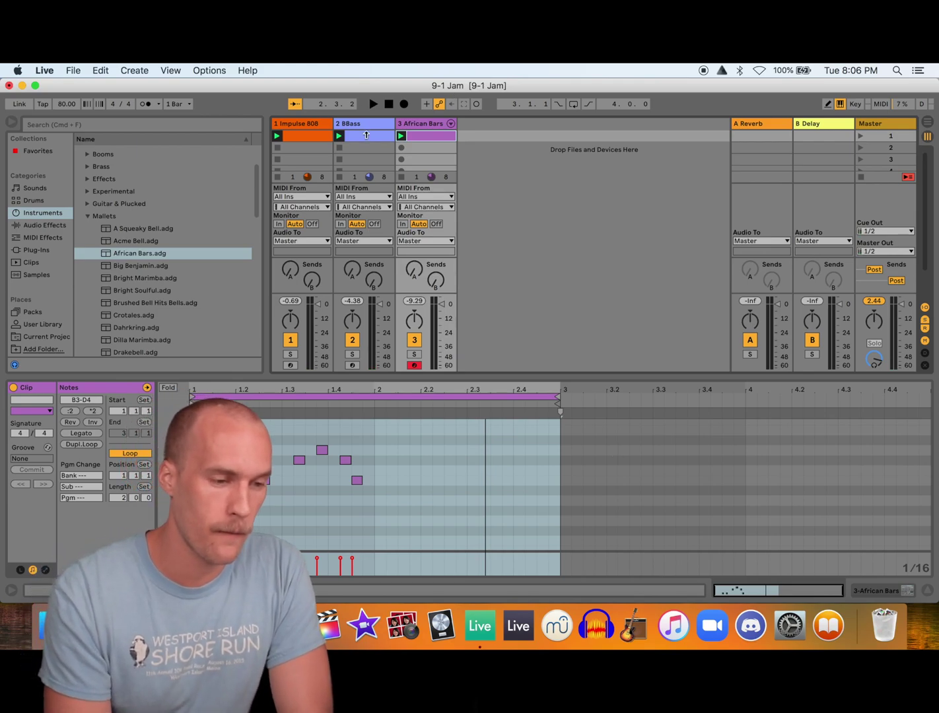
pyautogui.click(367, 135)
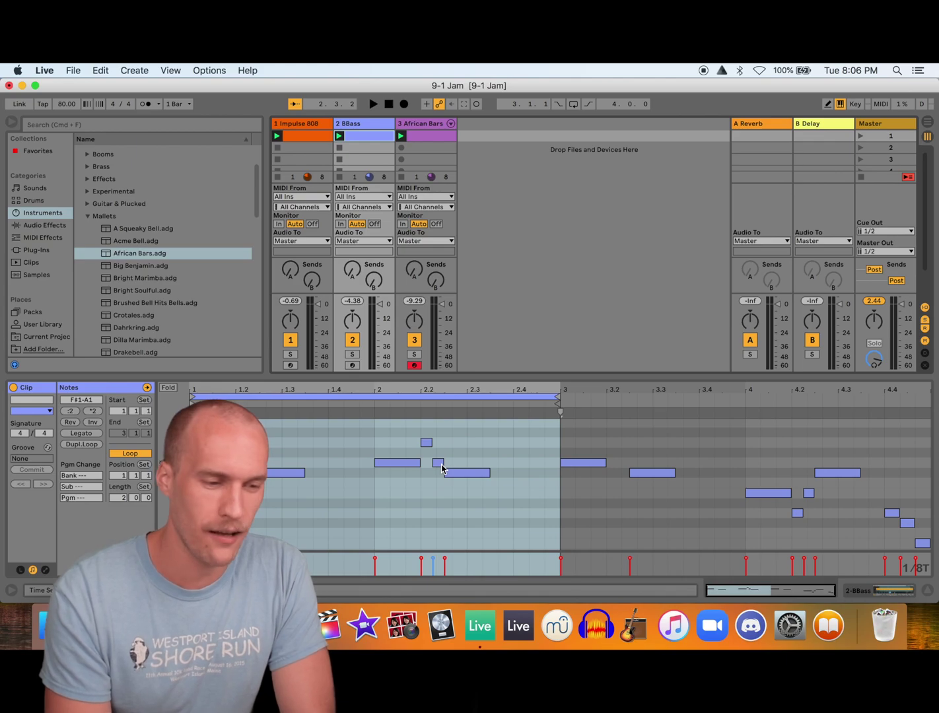
pyautogui.click(426, 137)
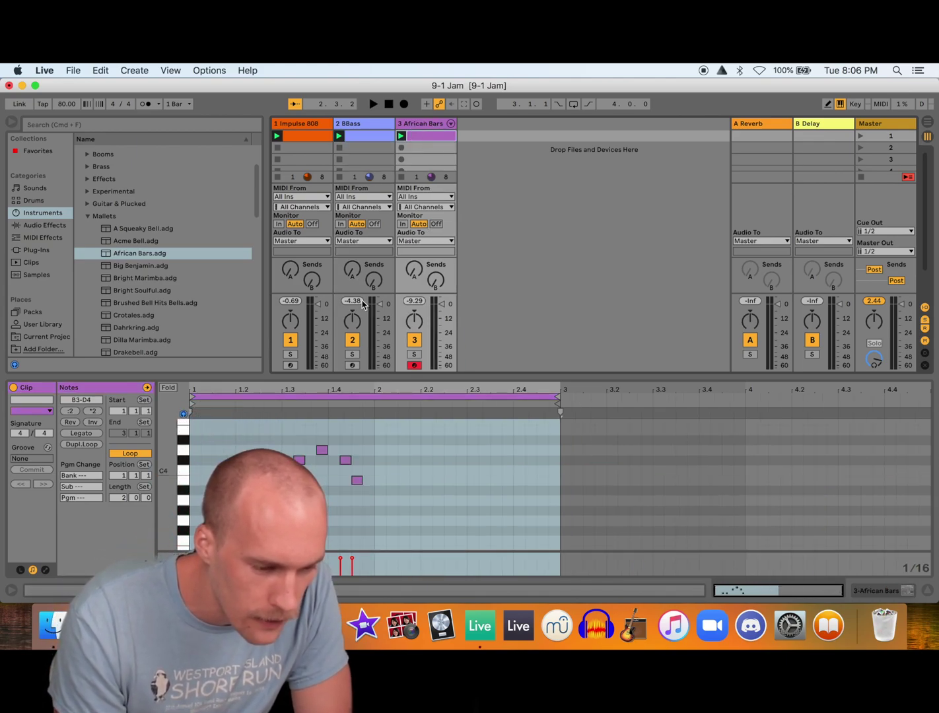
# Add a D4 note at 2.3.1 in the African Bars clip and compare it with the BBass notes in bar 2
pyautogui.click(472, 453)
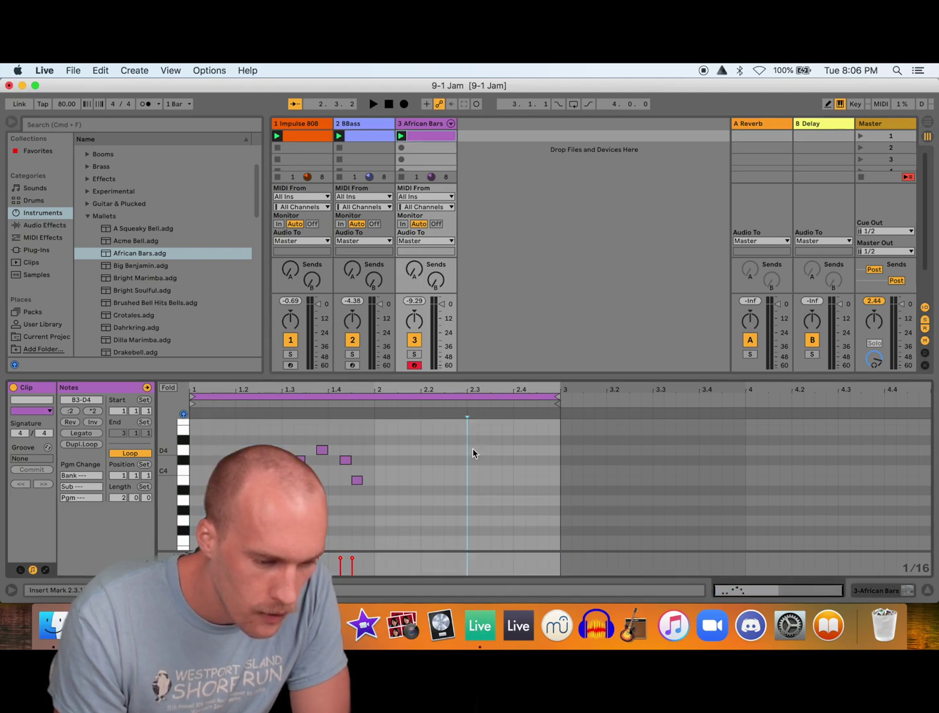
pyautogui.doubleClick(473, 451)
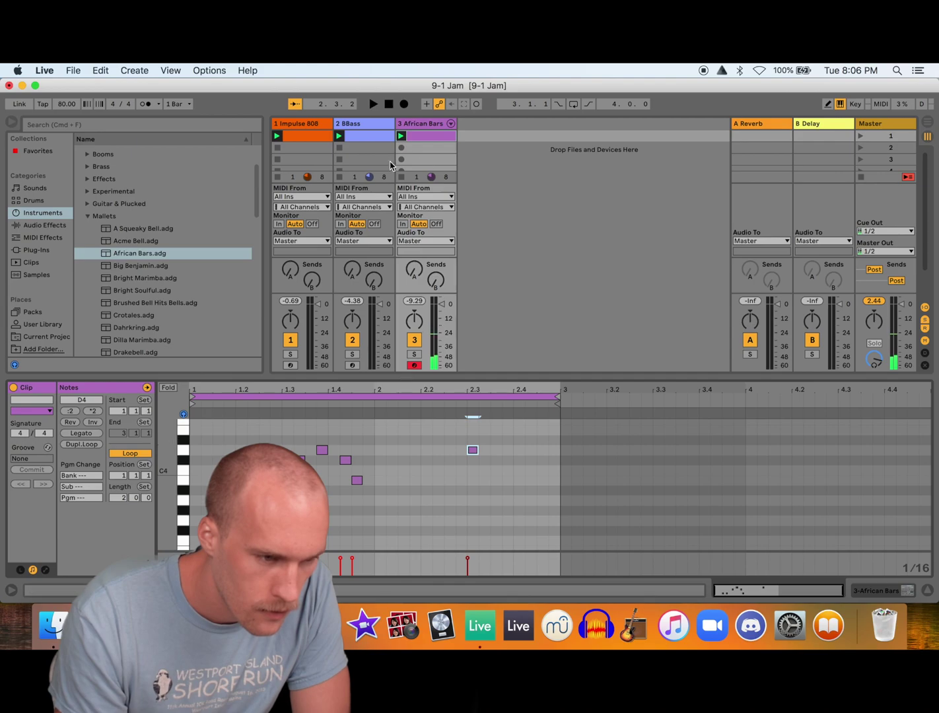
pyautogui.click(368, 136)
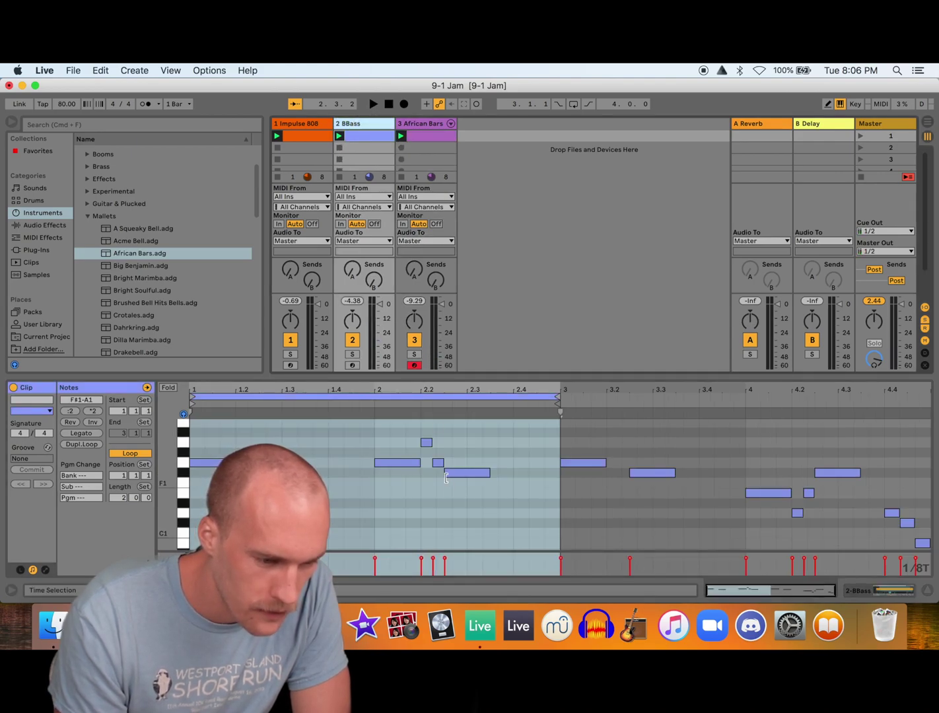
pyautogui.click(426, 125)
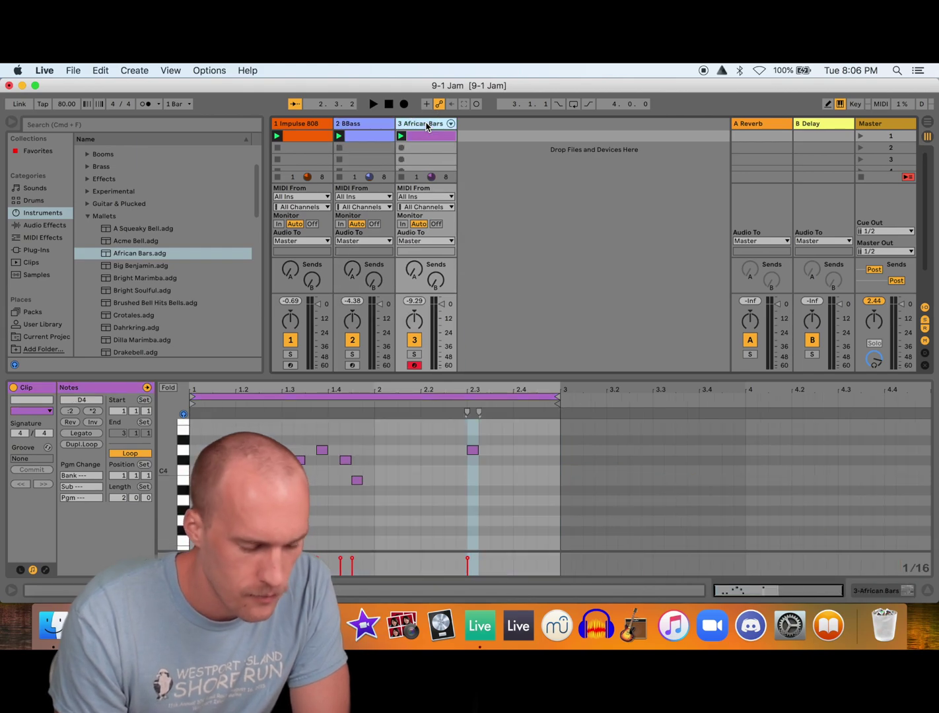
# Build a descending E4, D4, C#4 run on consecutive sixteenths from 2.3.1, raising the first note to E4
pyautogui.press('super+d')
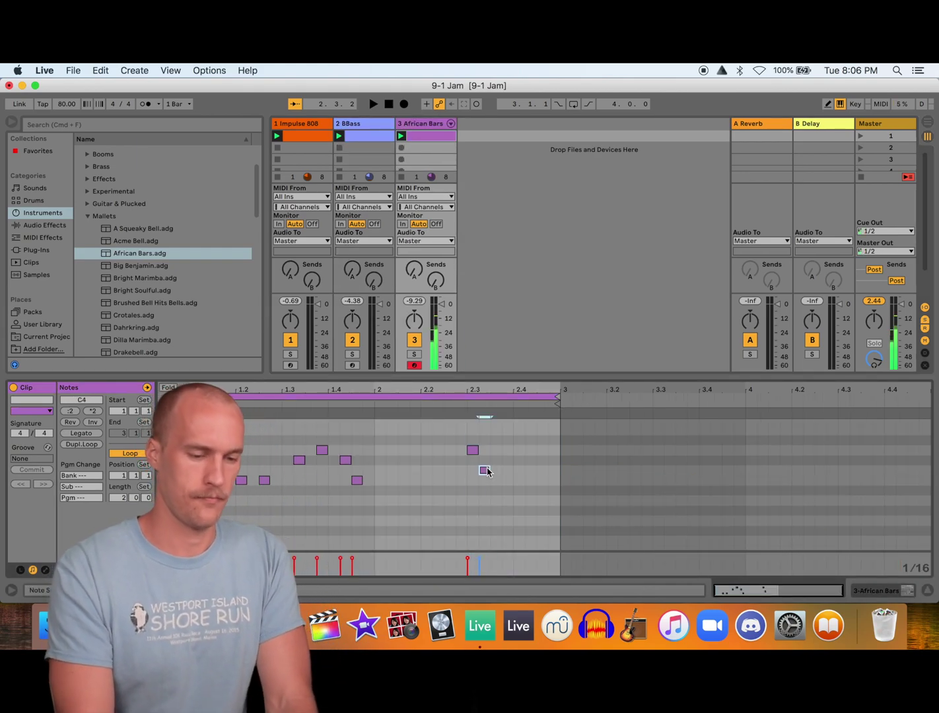
pyautogui.click(472, 449)
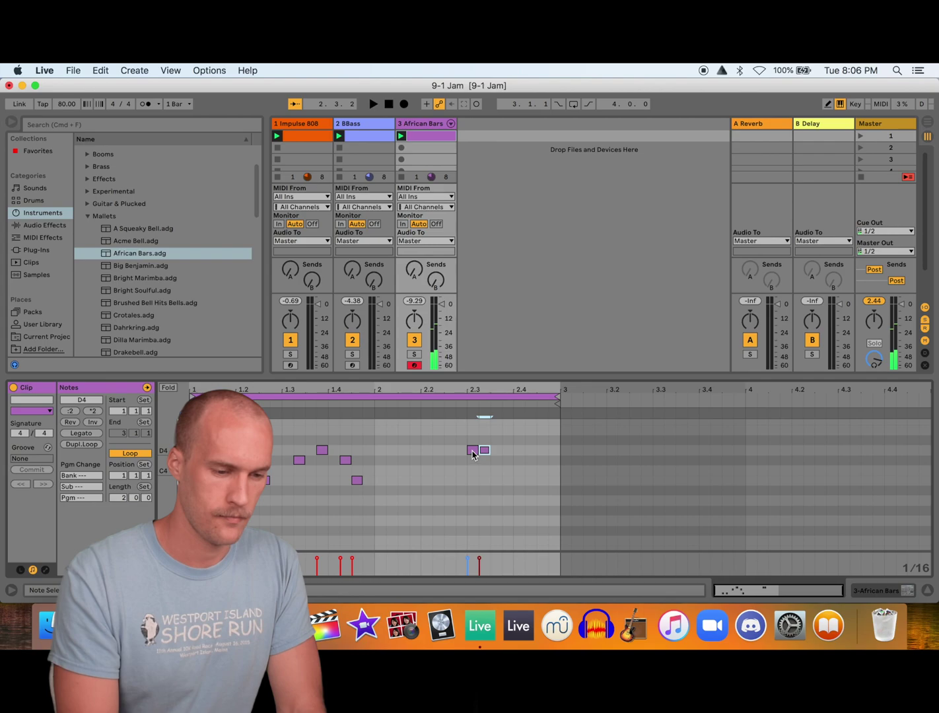
pyautogui.press('Up')
pyautogui.press('Up')
pyautogui.click(484, 451)
pyautogui.doubleClick(501, 461)
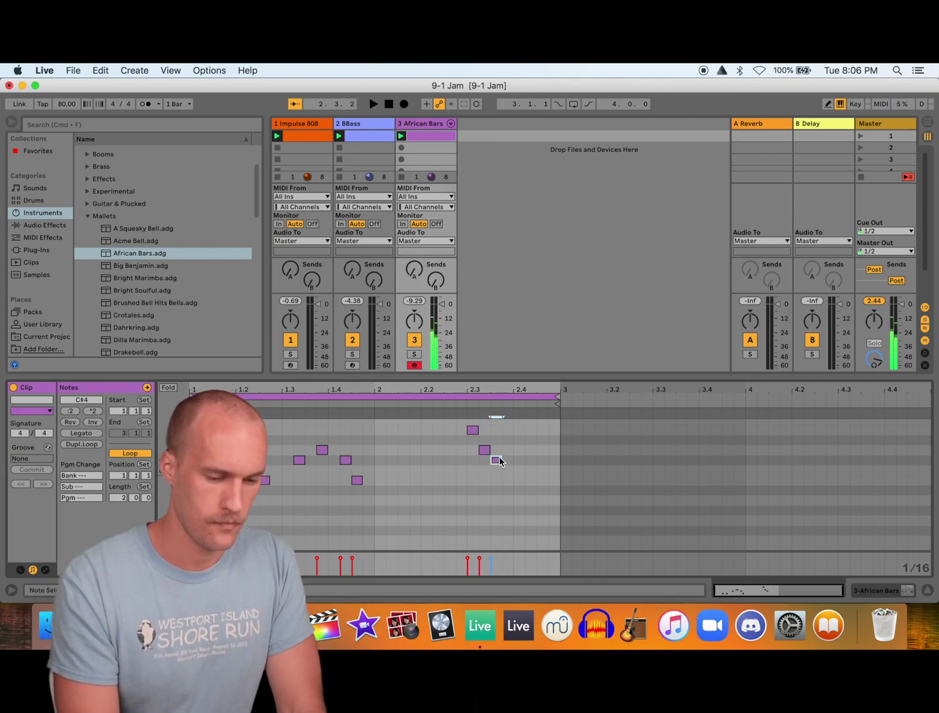
pyautogui.press('Left')
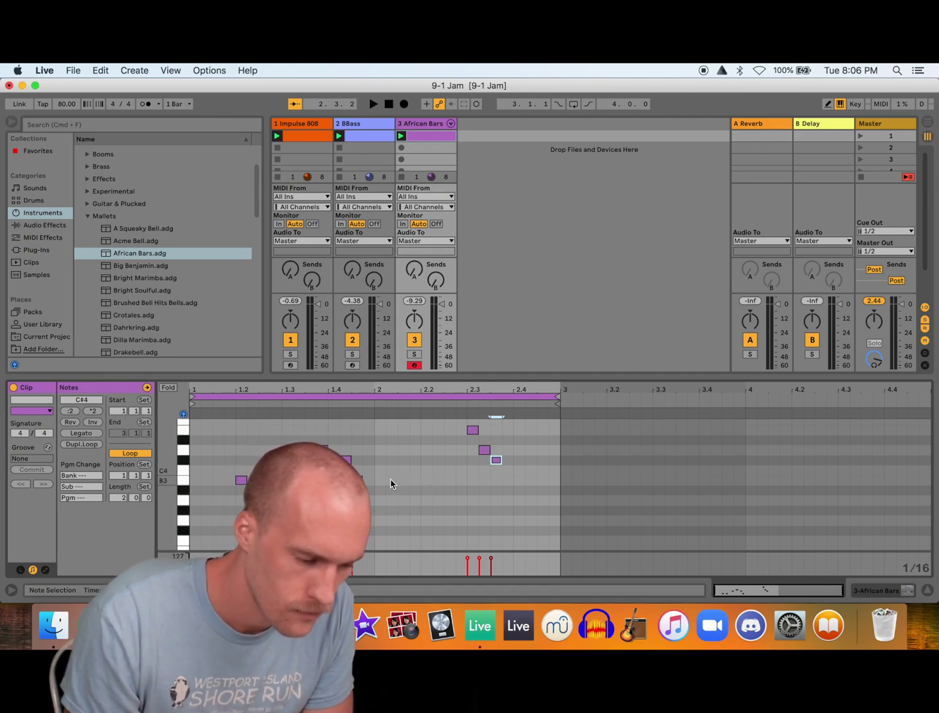
# Play the loop and add B3, A3 and B3 notes on consecutive sixteenths from 2.1.3
pyautogui.press('space')
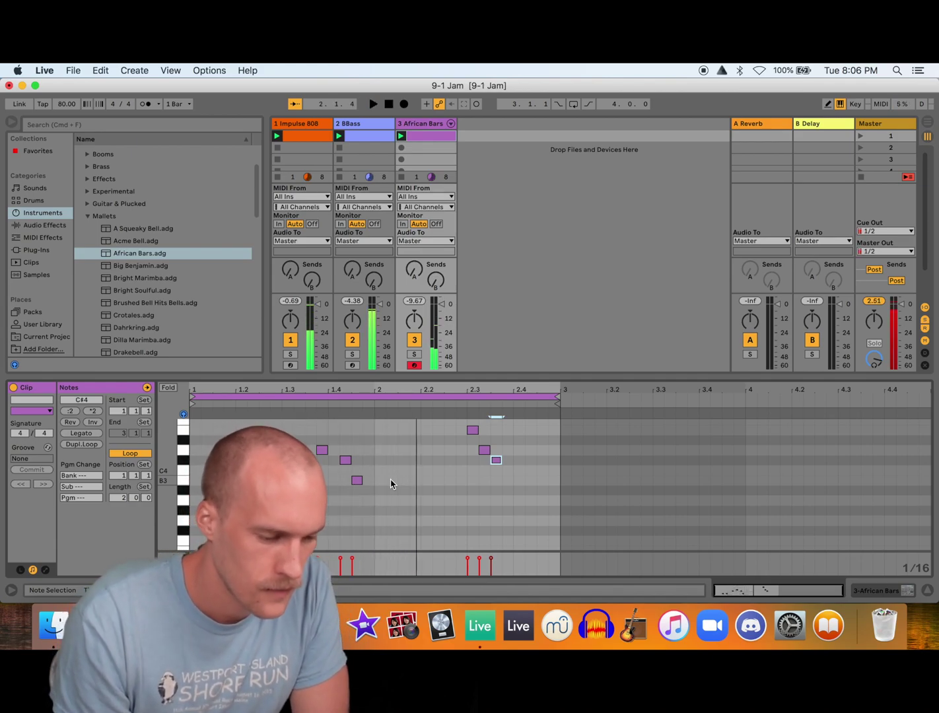
pyautogui.click(404, 480)
pyautogui.click(415, 502)
pyautogui.click(426, 481)
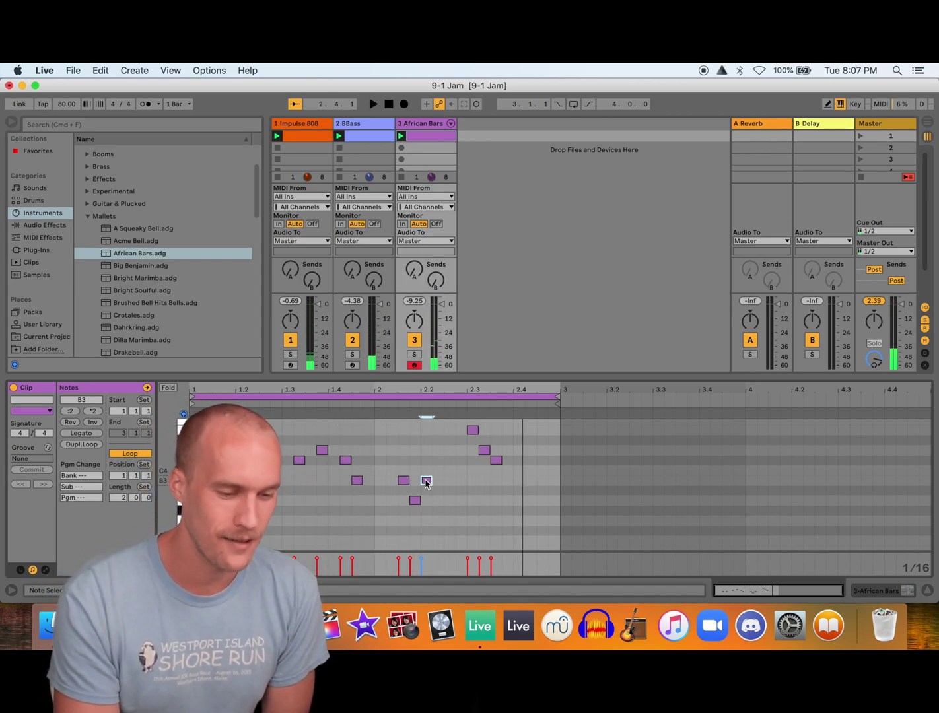
# Add D4, C#4 and B3 notes on consecutive sixteenths from 2.4.1, and extend the African Bars loop to three bars
pyautogui.doubleClick(519, 450)
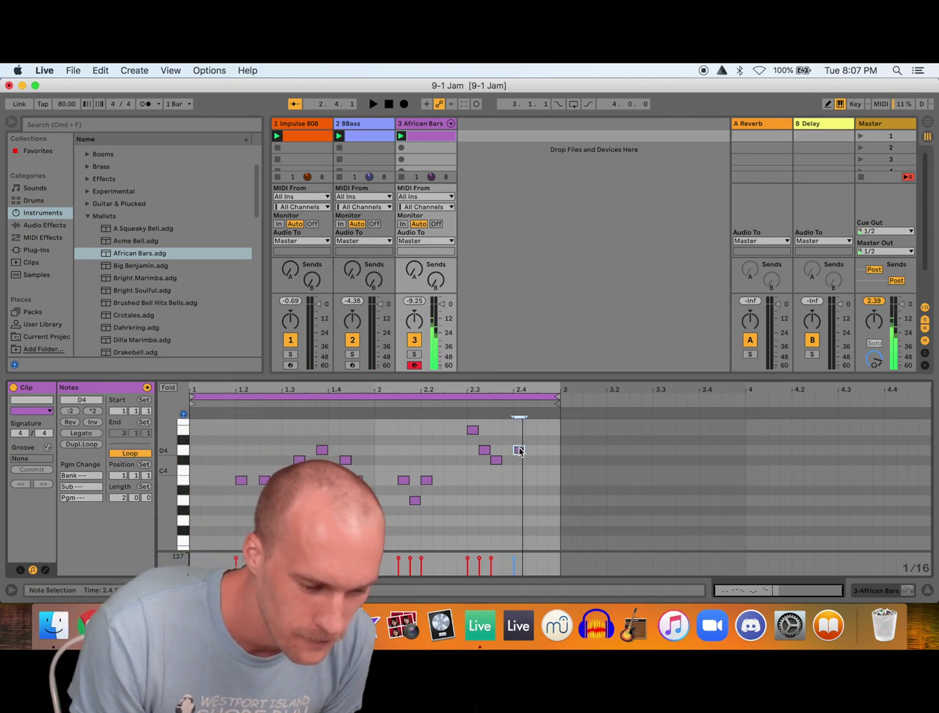
pyautogui.doubleClick(530, 460)
pyautogui.doubleClick(542, 481)
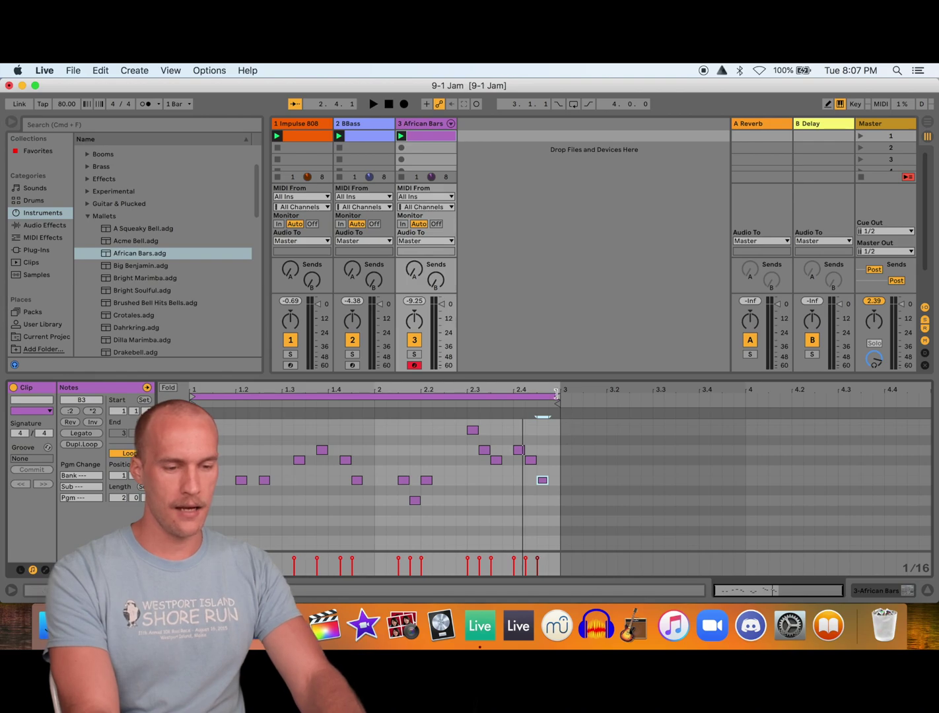
pyautogui.click(559, 396)
pyautogui.moveTo(558, 395); pyautogui.dragTo(747, 391)
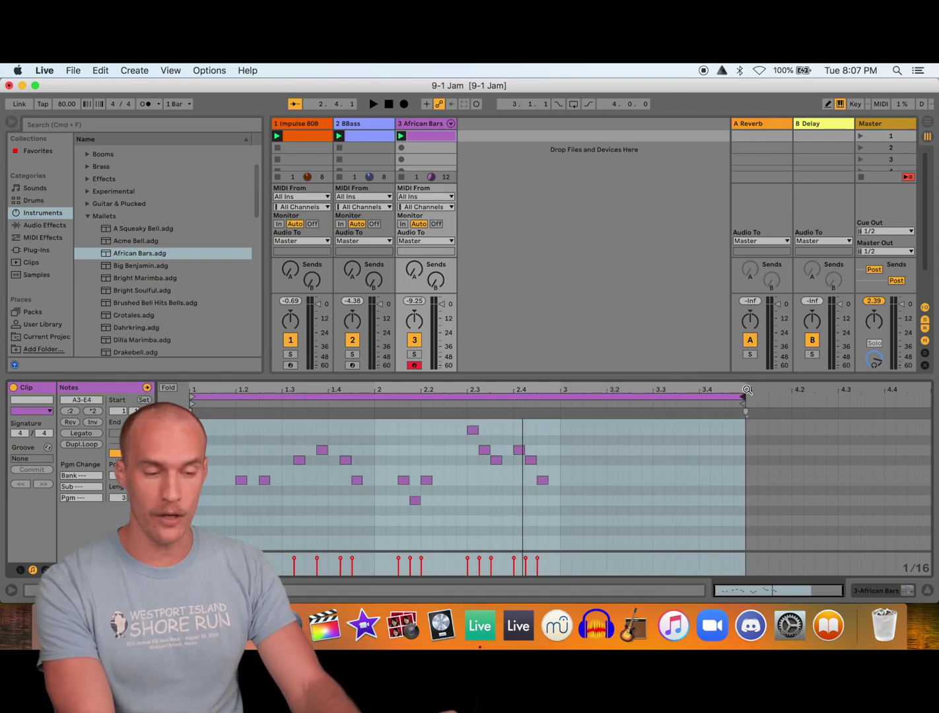
# Try copying the last three notes to the start of bar 3 as C#4, B3 and A#3, and play them
pyautogui.moveTo(517, 432); pyautogui.dragTo(542, 483)
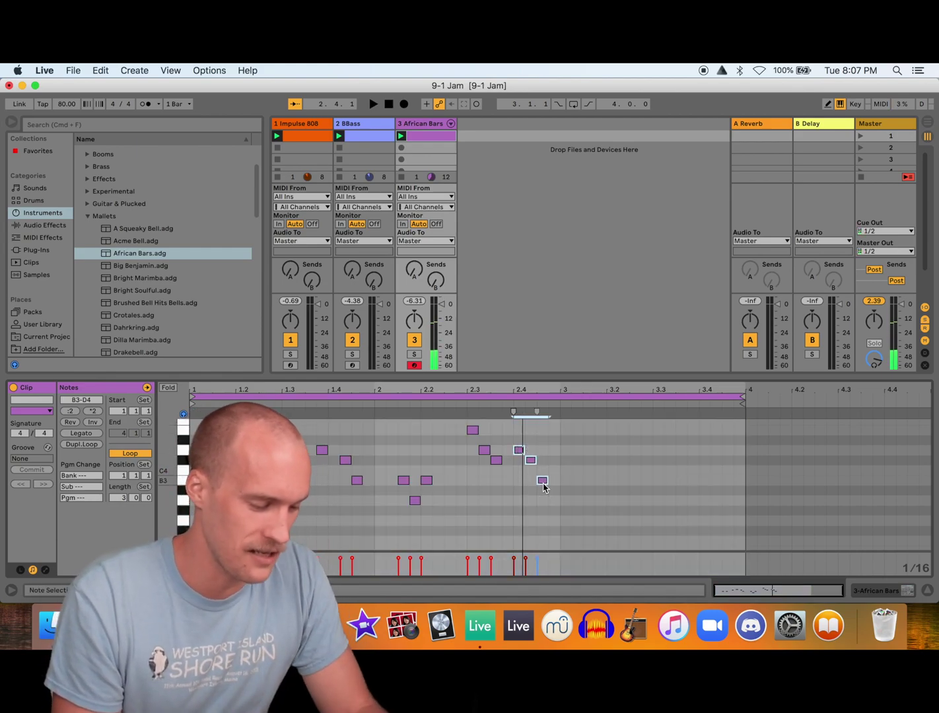
pyautogui.click(521, 453)
pyautogui.moveTo(520, 453); pyautogui.dragTo(582, 485)
pyautogui.click(577, 471)
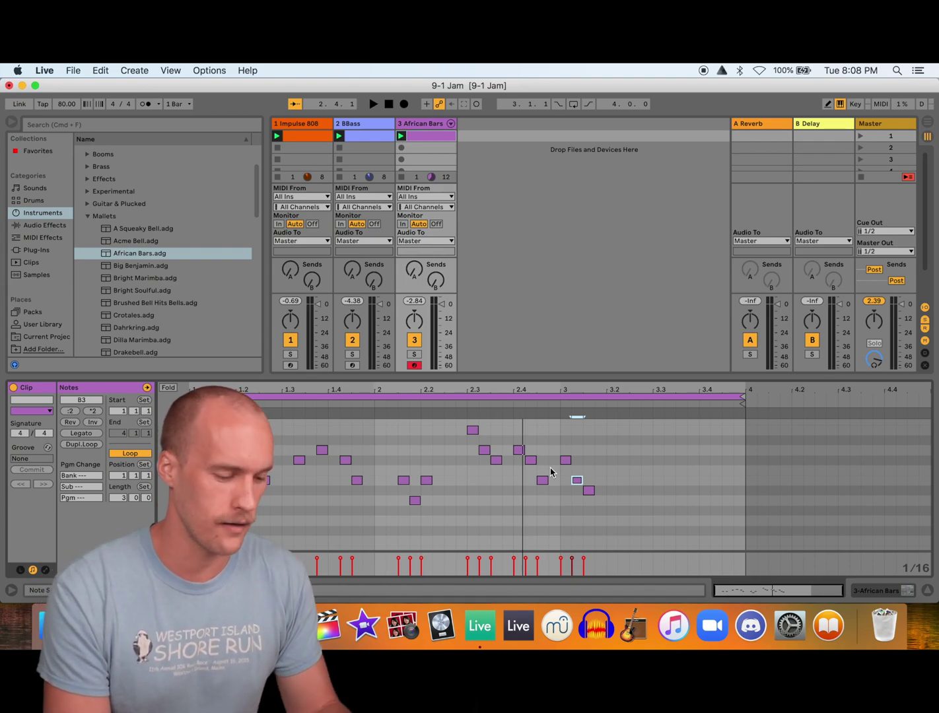
pyautogui.press('space')
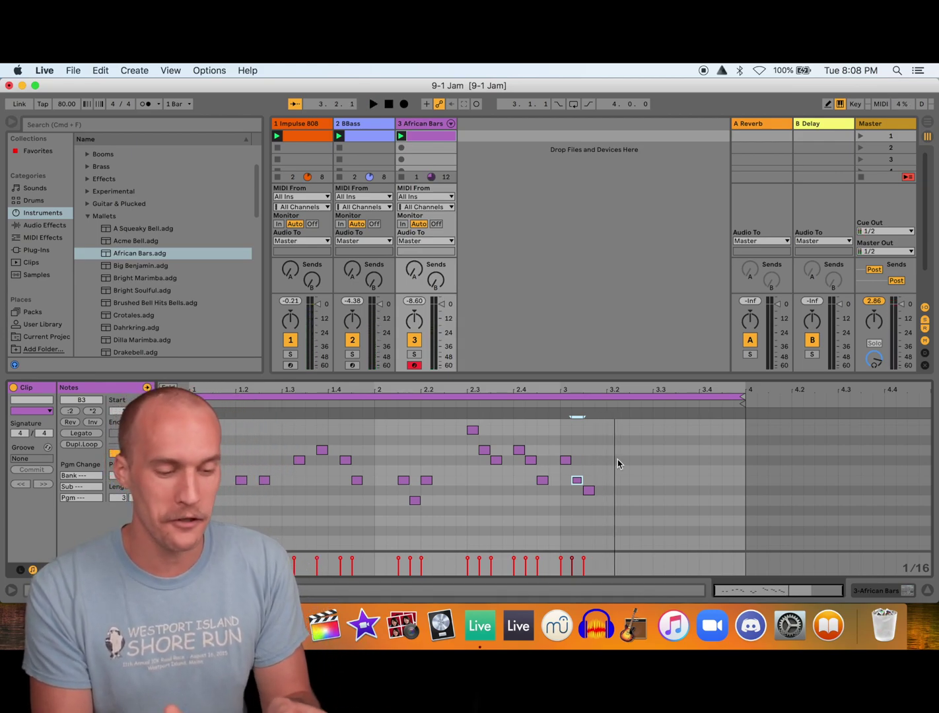
# Delete the three copied notes at the start of bar 3 and play the melody from bar 2
pyautogui.moveTo(565, 448); pyautogui.dragTo(598, 499)
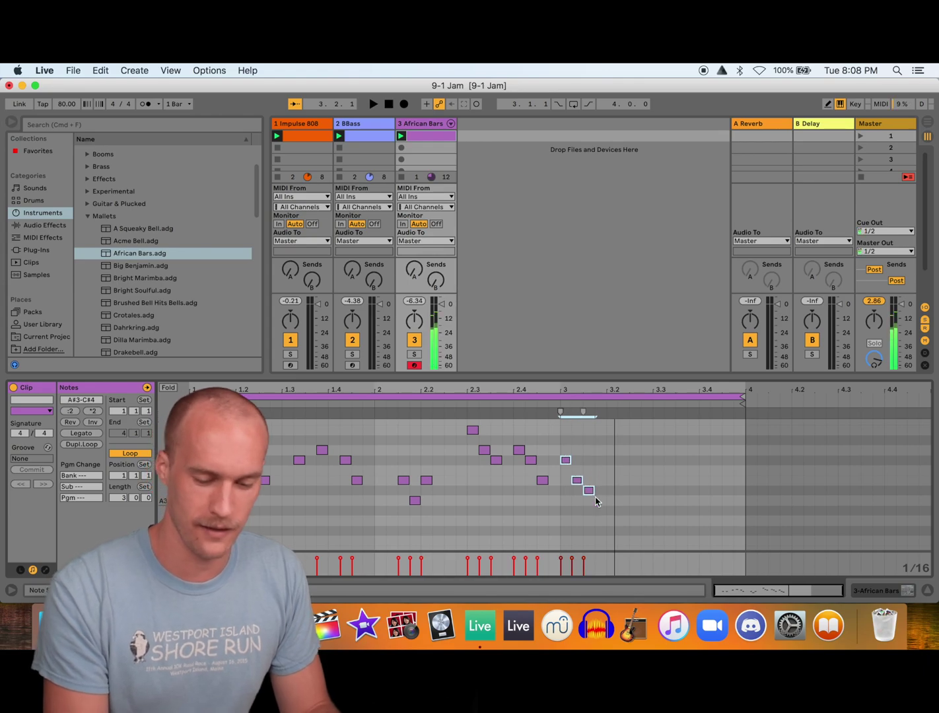
pyautogui.press('Delete')
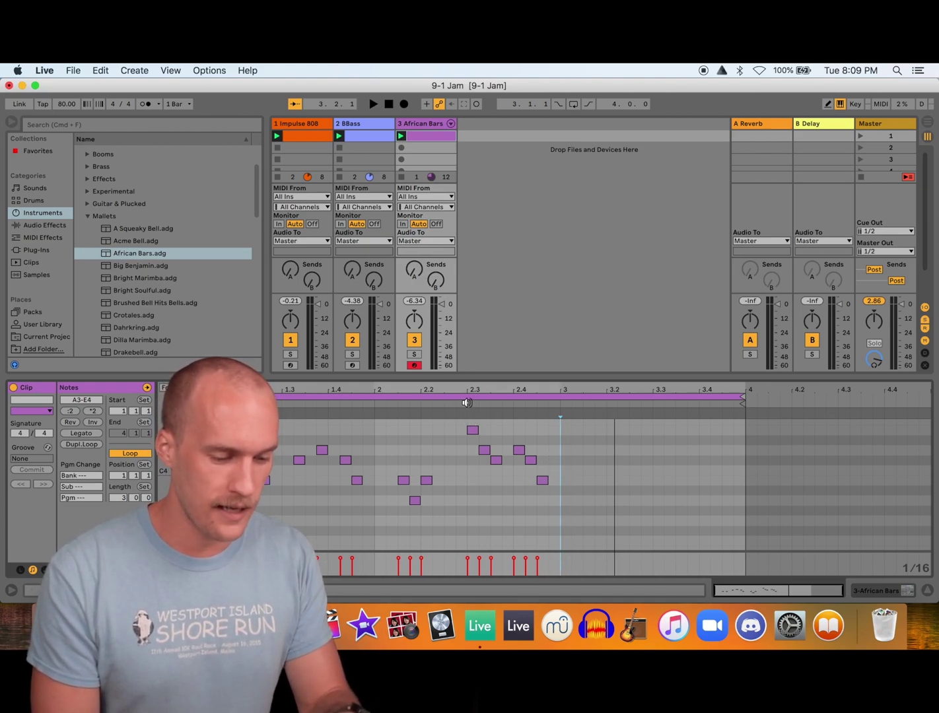
pyautogui.click(424, 401)
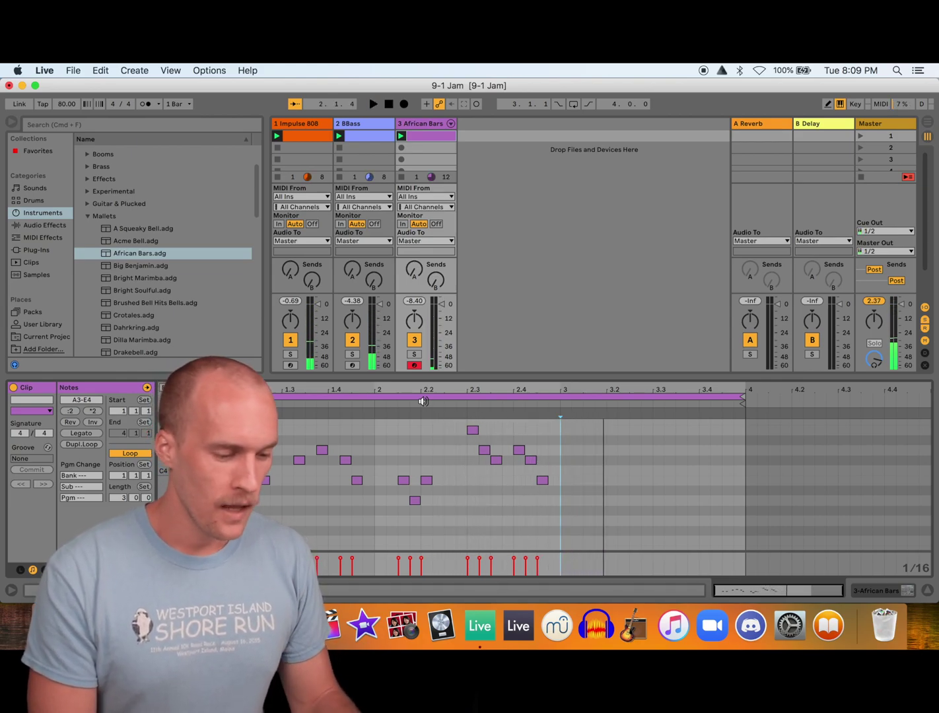
# Copy all the bar 1 melody notes into bar 3 of the African Bars clip at the same beat positions
pyautogui.moveTo(195, 426); pyautogui.dragTo(371, 543)
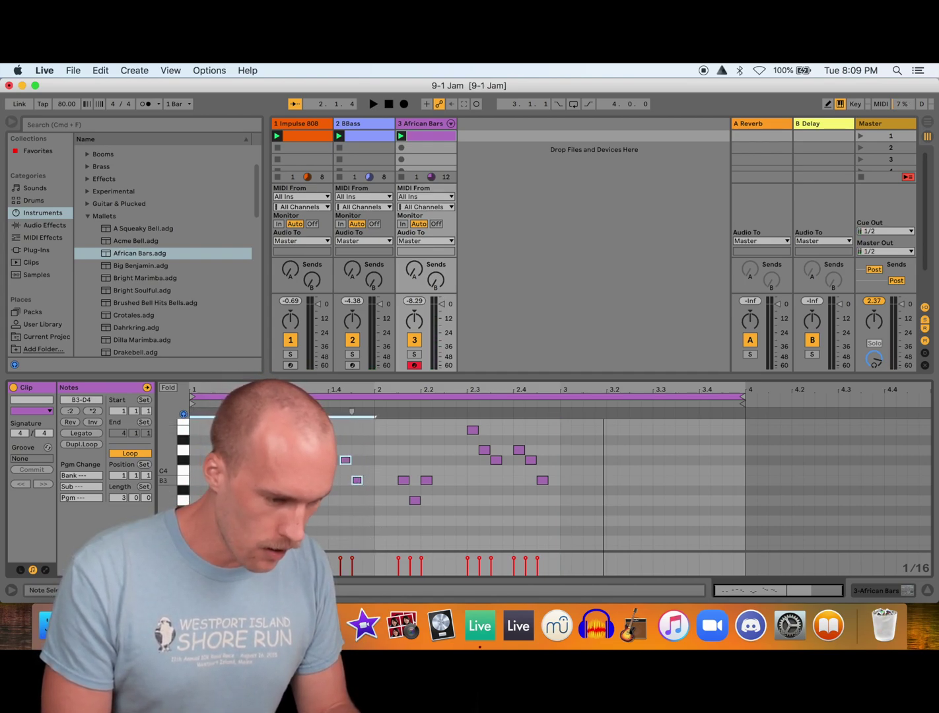
pyautogui.moveTo(240, 485); pyautogui.dragTo(611, 485)
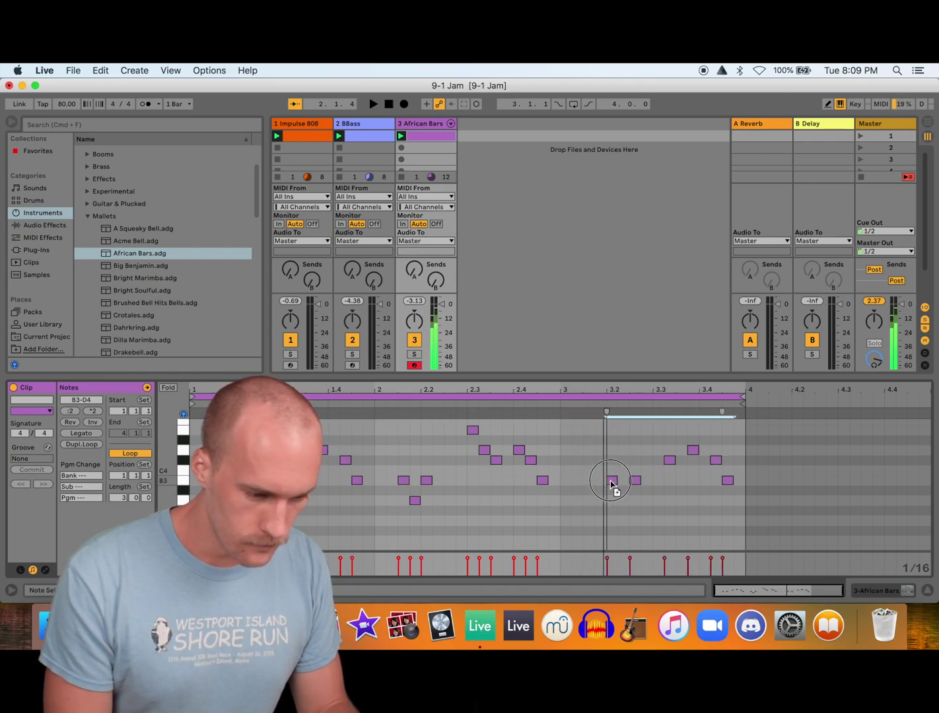
pyautogui.click(679, 487)
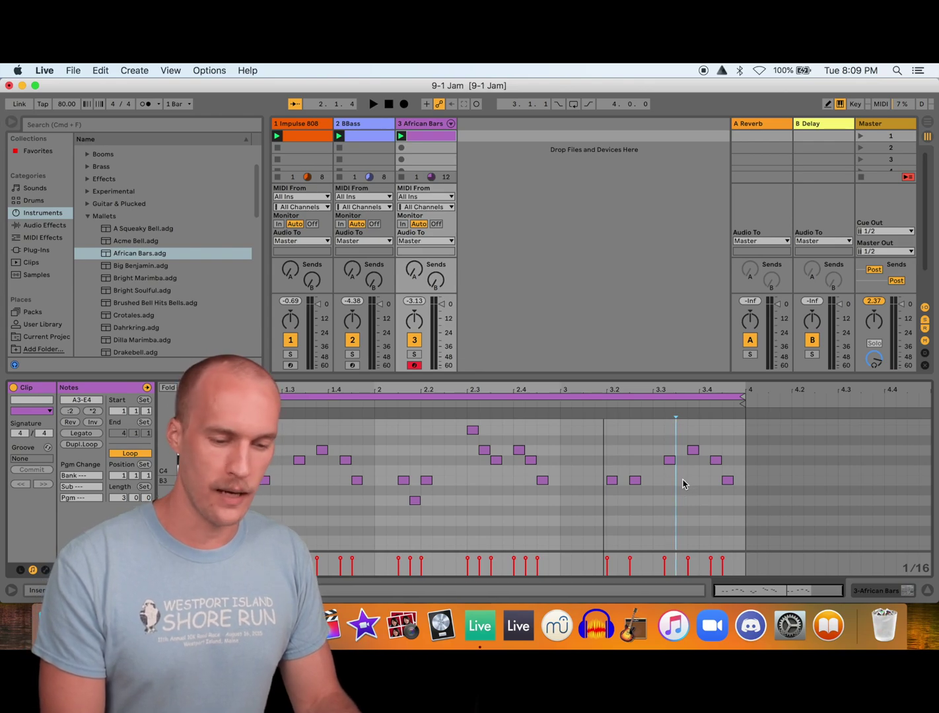
pyautogui.moveTo(657, 431)
pyautogui.mouseDown()
pyautogui.moveTo(730, 492)
pyautogui.moveTo(731, 503)
pyautogui.mouseUp()
pyautogui.click(710, 508)
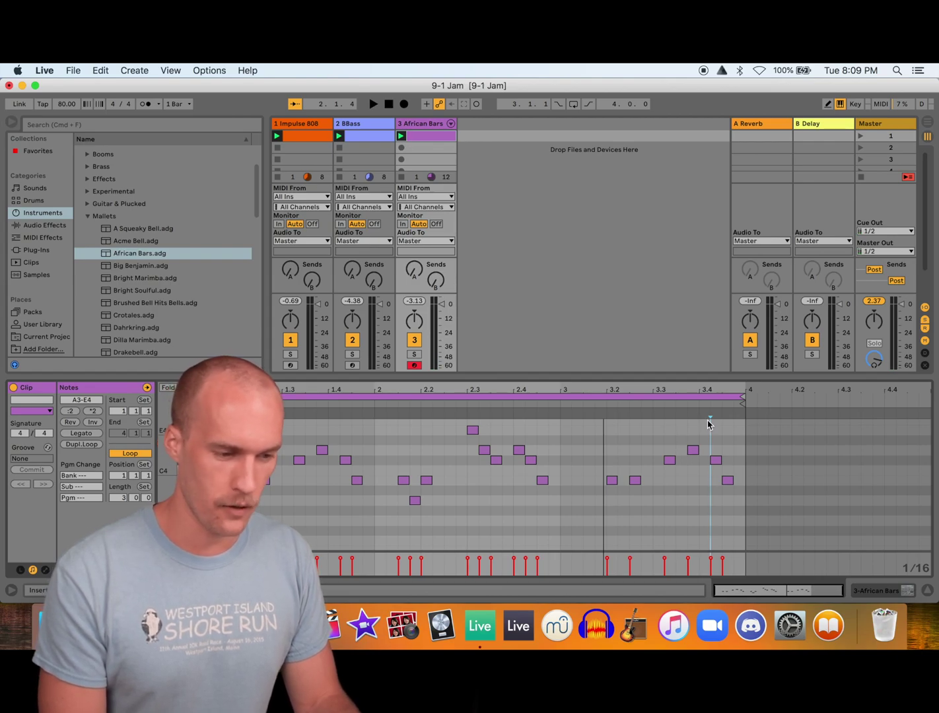
# Extend the BBass and Impulse 808 clip loops to three bars, then play them with the African Bars melody
pyautogui.click(372, 126)
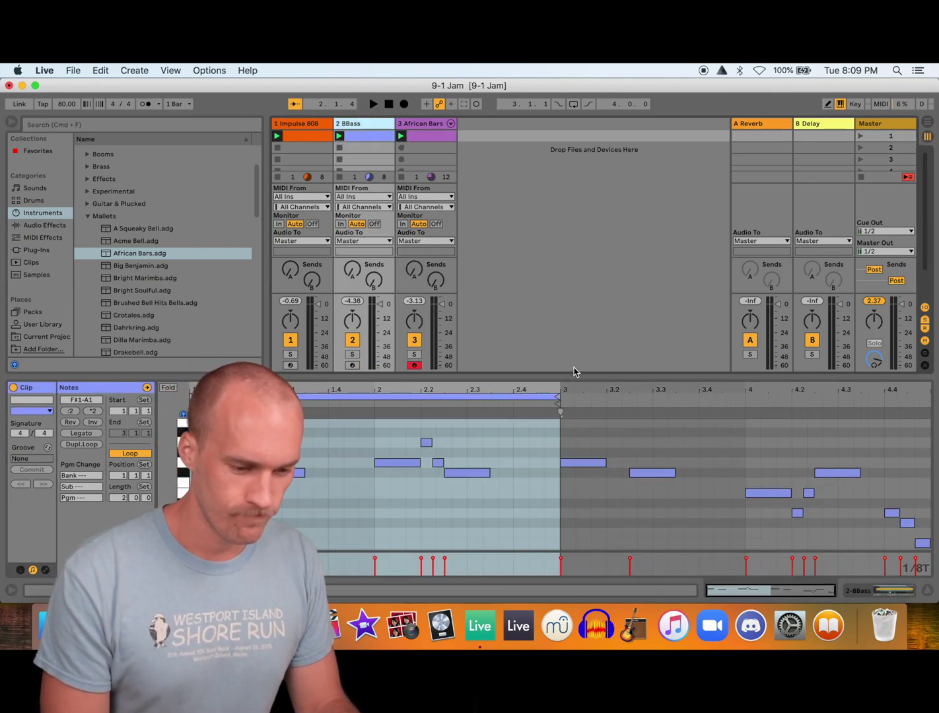
pyautogui.moveTo(555, 396); pyautogui.dragTo(745, 397)
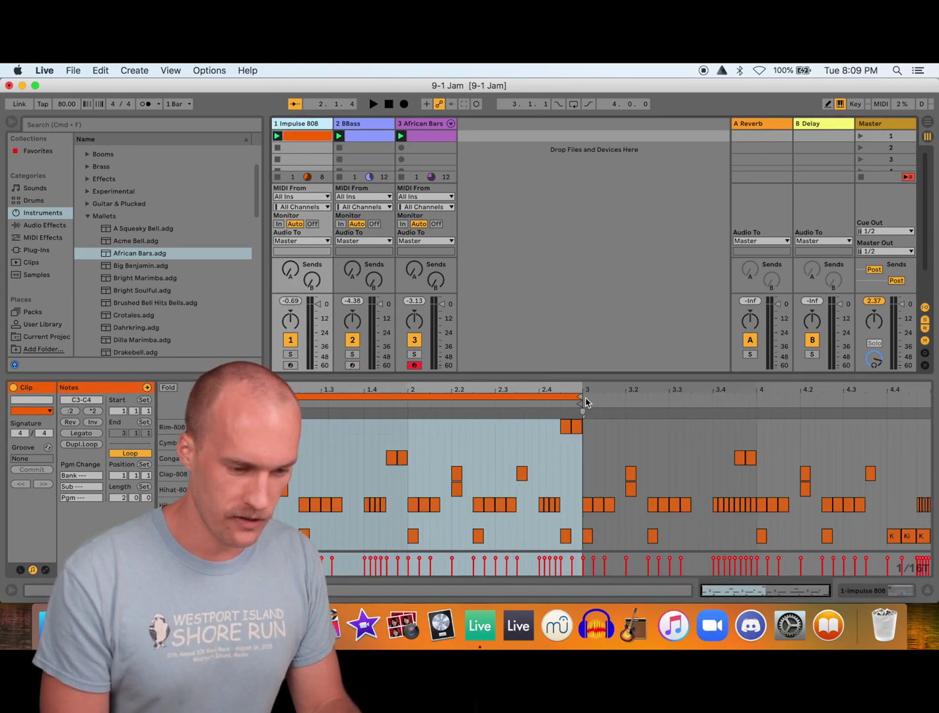
pyautogui.moveTo(585, 402); pyautogui.dragTo(754, 397)
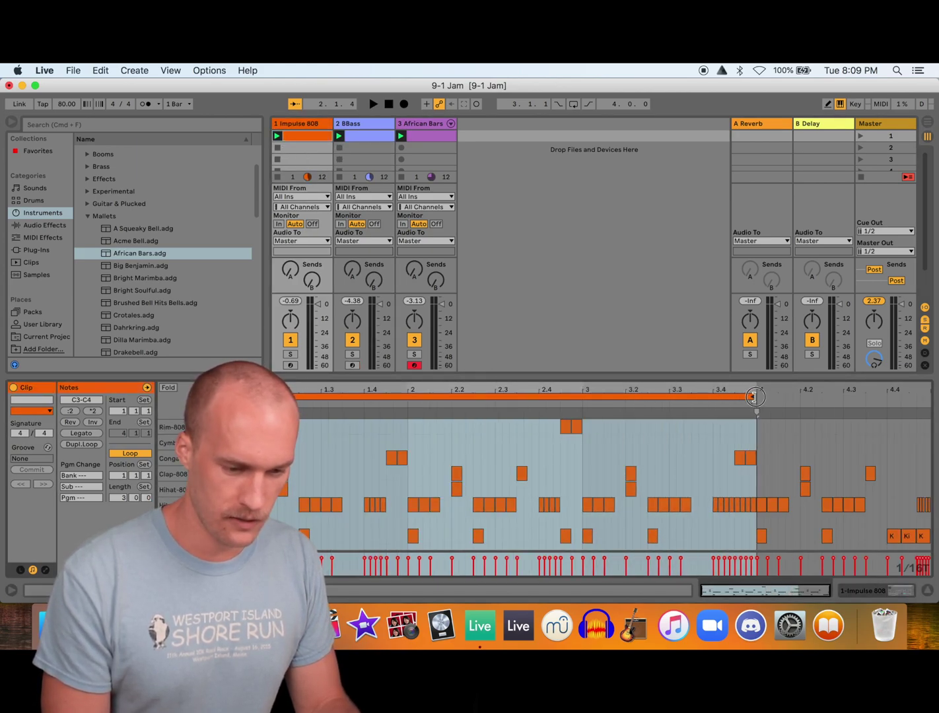
pyautogui.click(429, 135)
pyautogui.press('space')
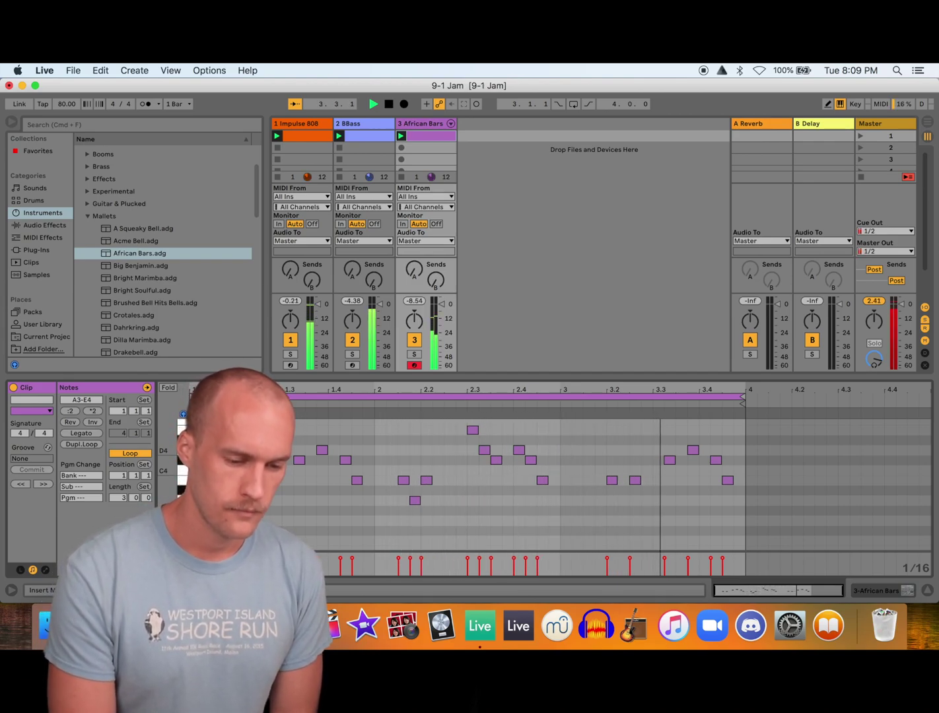
pyautogui.press('space')
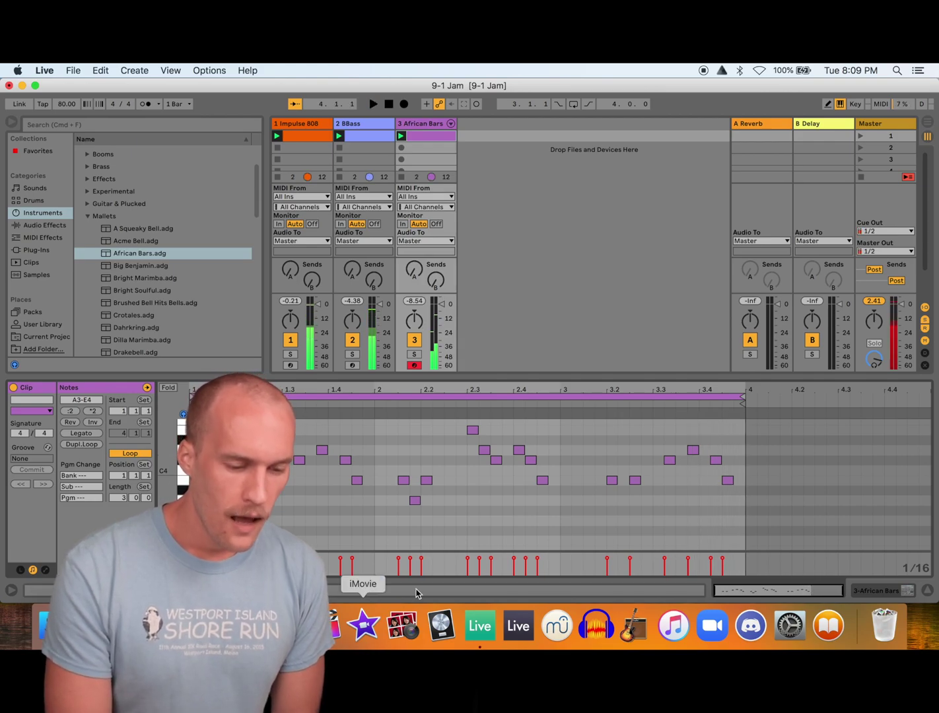
# Try adding B3 notes at 3.1.2 and 3.1.3 and an A3 at 3.2.2, playing the melody to check them
pyautogui.doubleClick(589, 480)
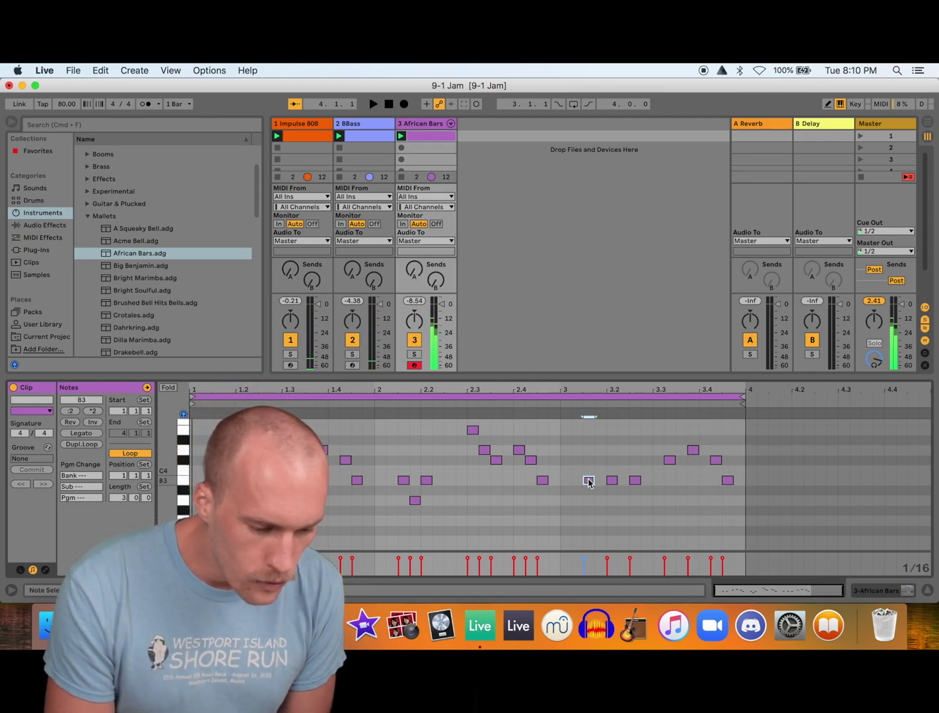
pyautogui.doubleClick(577, 480)
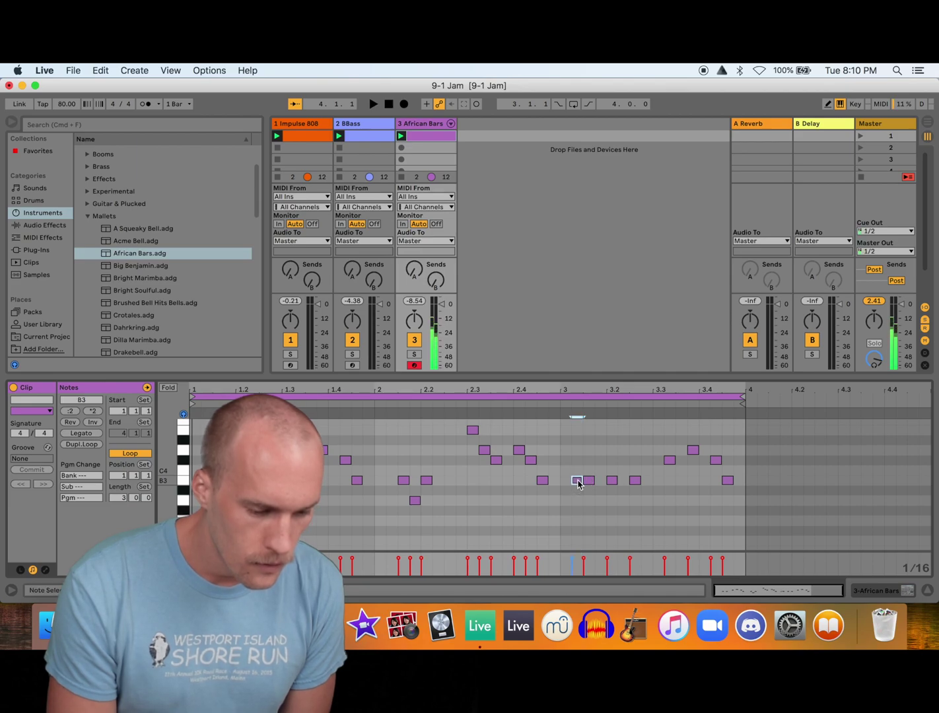
pyautogui.moveTo(571, 445); pyautogui.dragTo(600, 500)
pyautogui.click(599, 500)
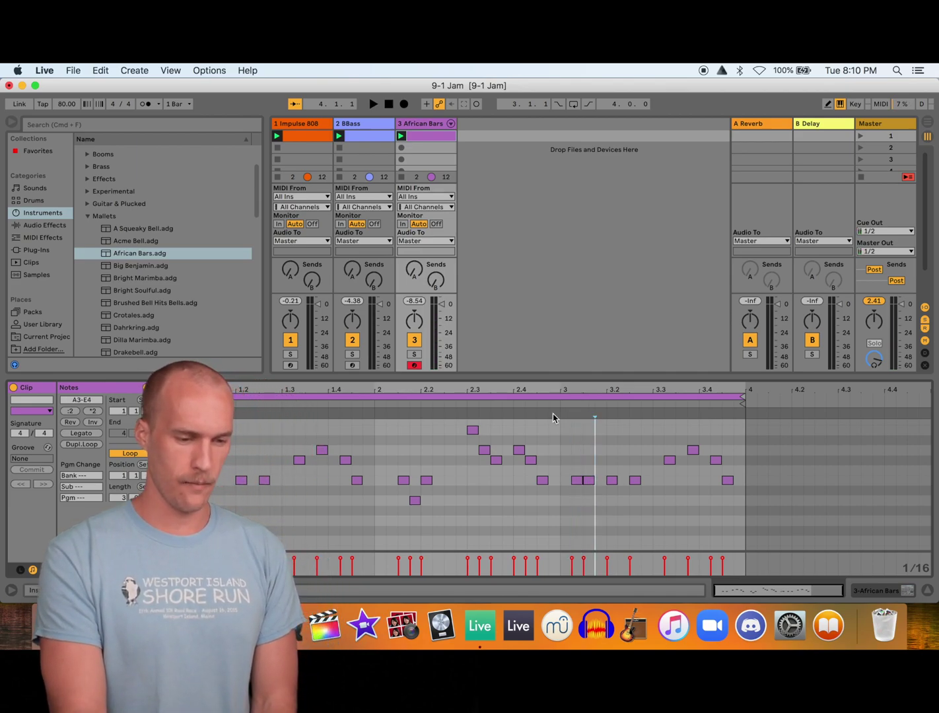
pyautogui.click(466, 404)
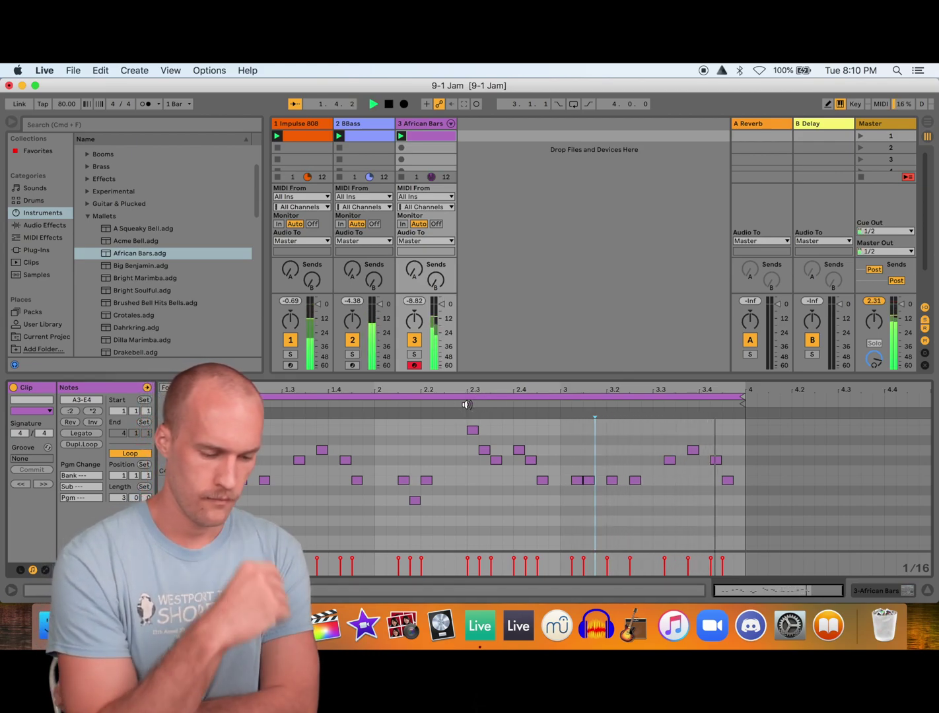
pyautogui.doubleClick(623, 501)
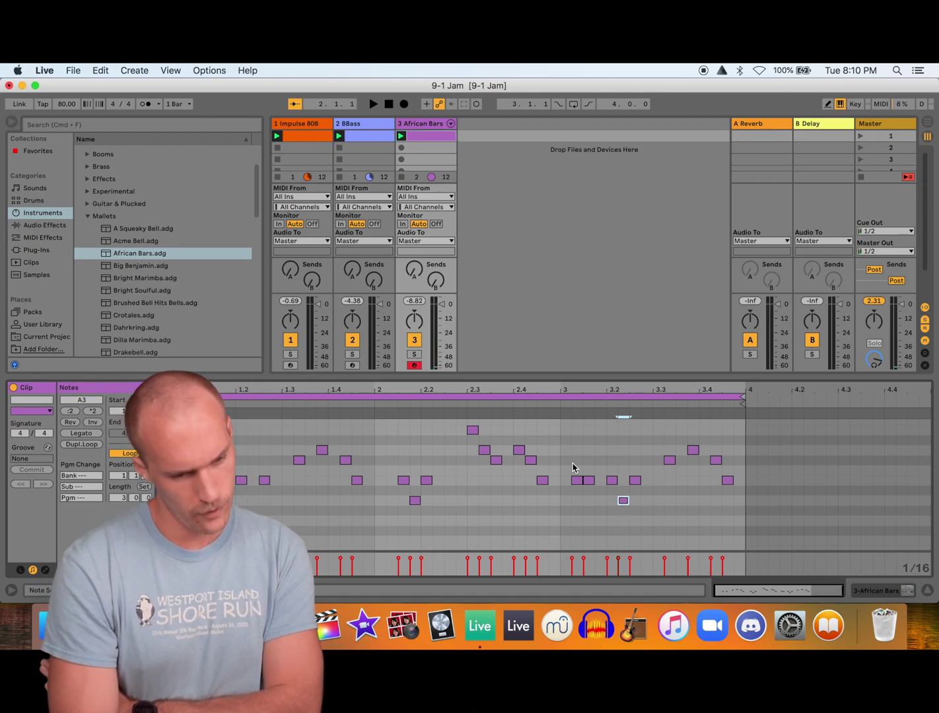
pyautogui.click(463, 404)
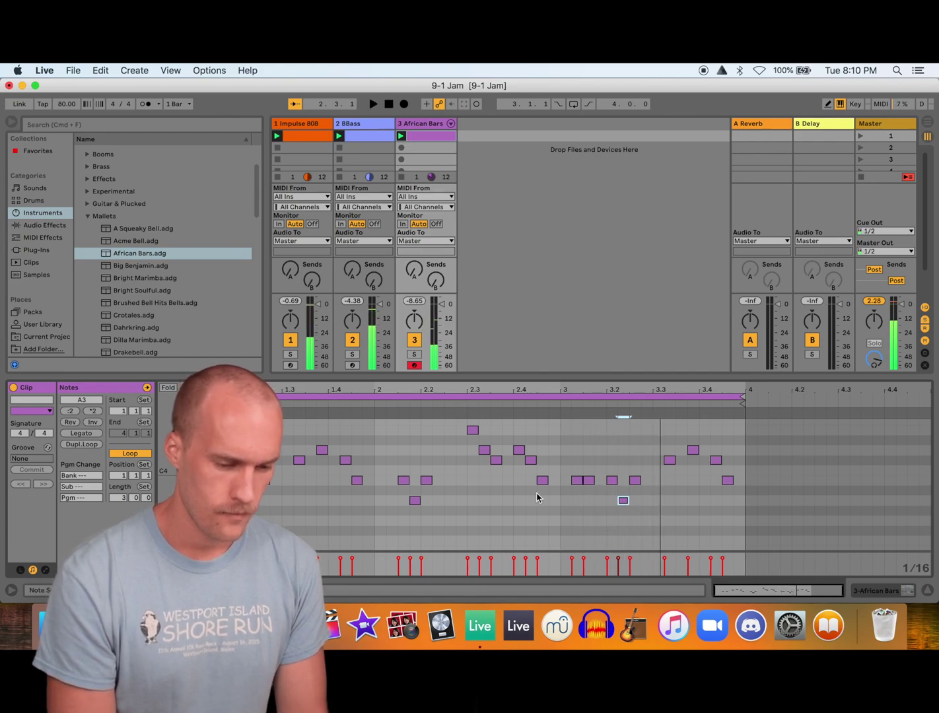
# Switch to the triplet grid, try shifting the two B3 notes in beat 3.1 onto it, and play the result
pyautogui.rightClick(579, 476)
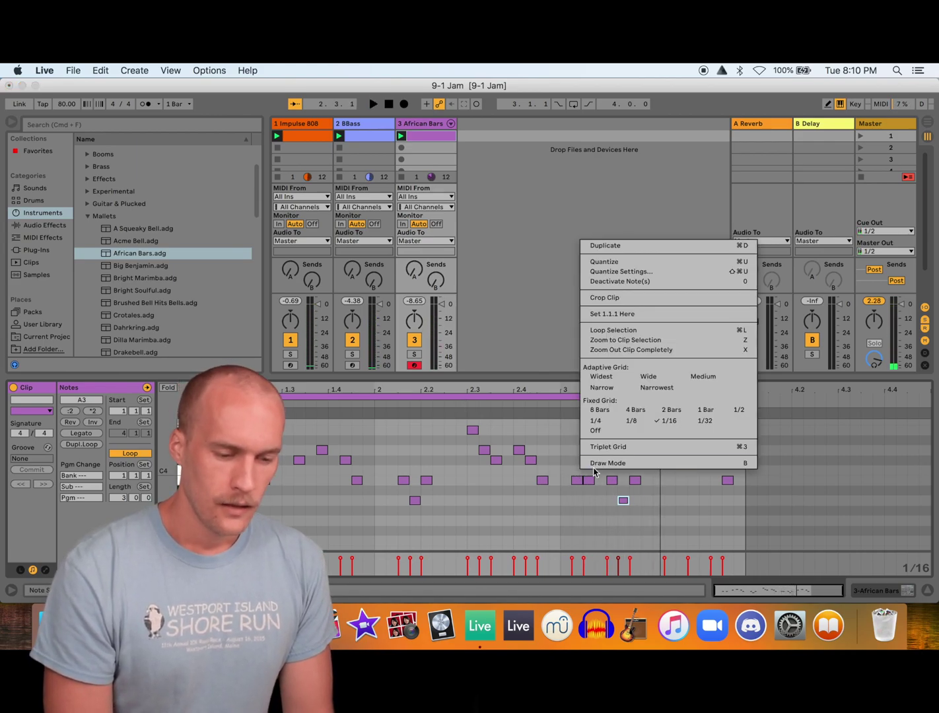
pyautogui.click(626, 446)
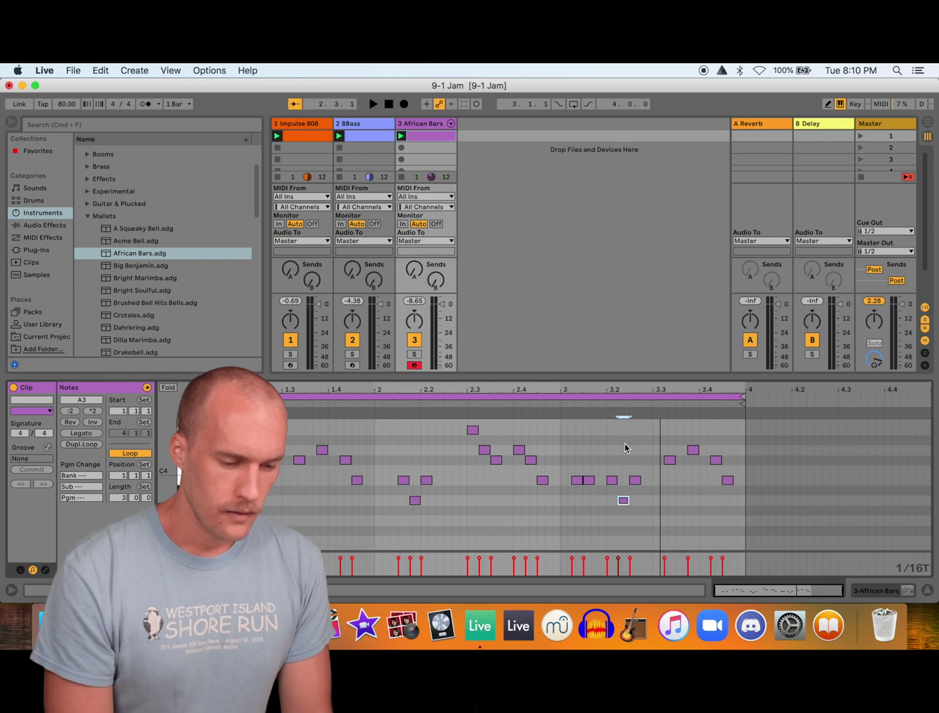
pyautogui.click(592, 484)
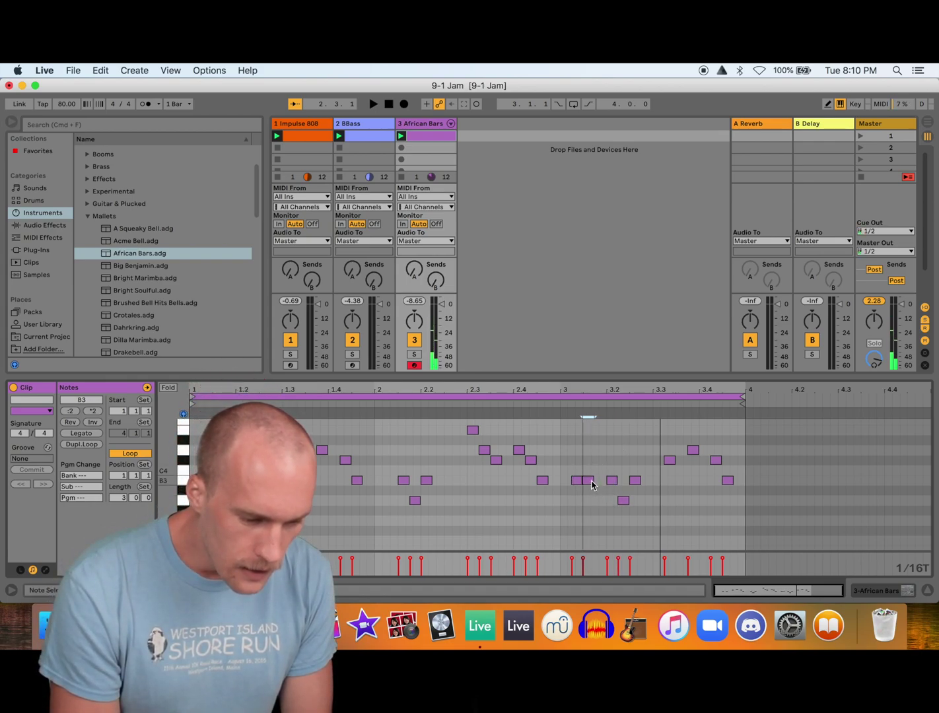
pyautogui.moveTo(580, 484); pyautogui.dragTo(574, 487)
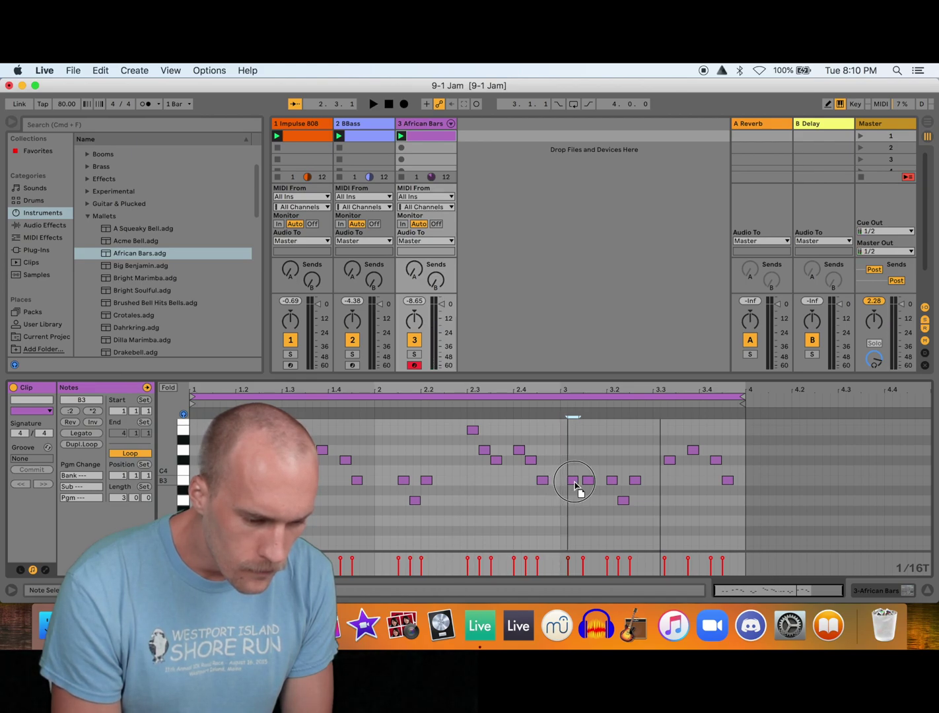
pyautogui.press('space')
pyautogui.press('space')
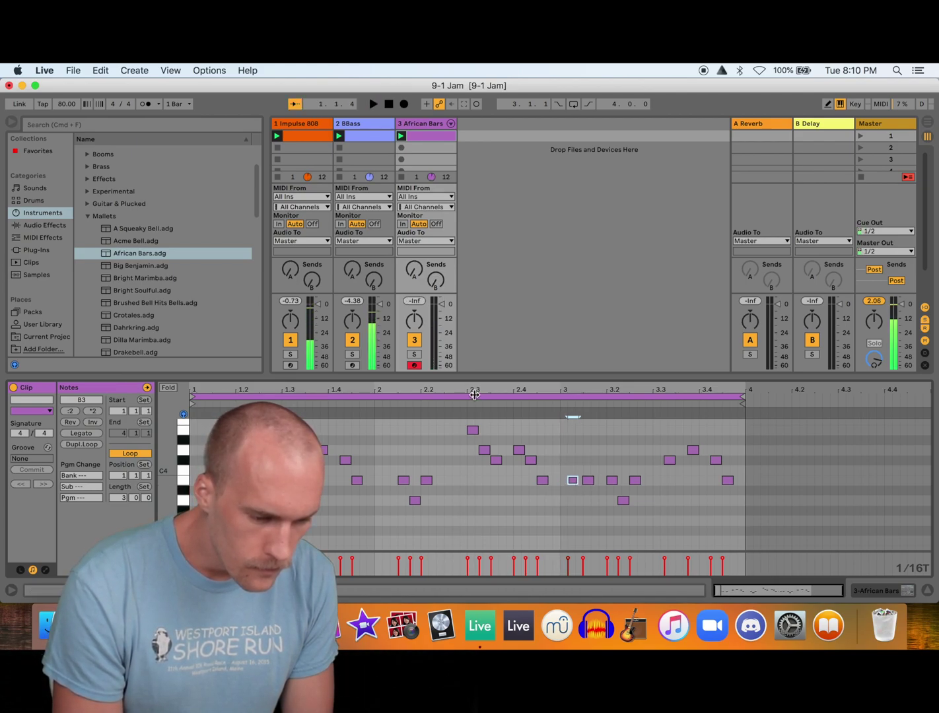
pyautogui.press('space')
pyautogui.press('space')
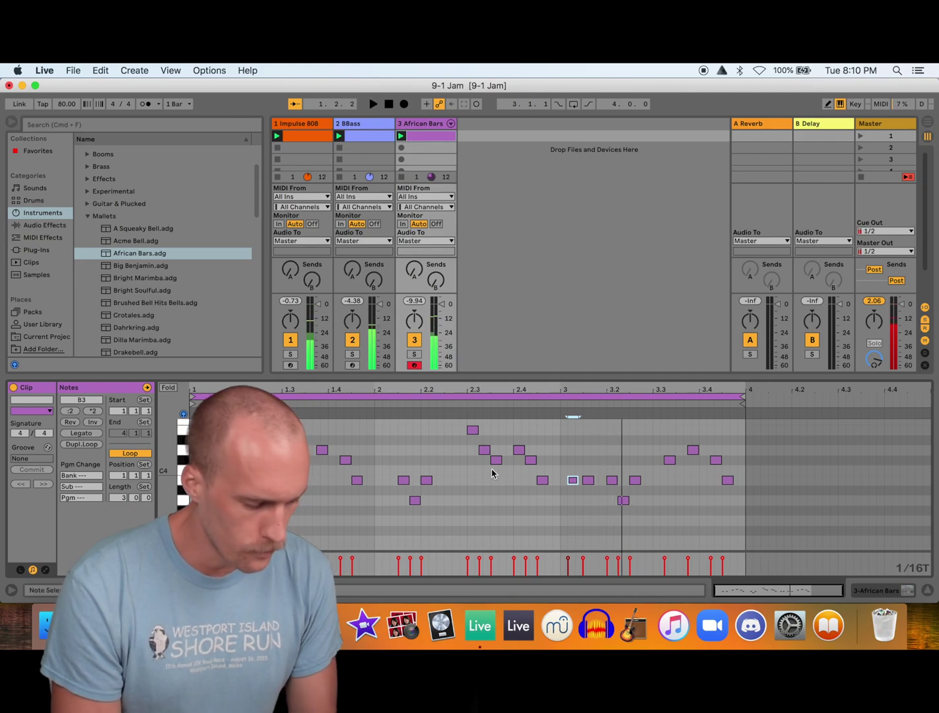
# Undo the recent note edits in bar 3, redoing only the drawn B3 at 3.1.2 and A3 at 3.2.2
pyautogui.press('Right')
pyautogui.press('Right')
pyautogui.press('Delete')
pyautogui.press('Delete')
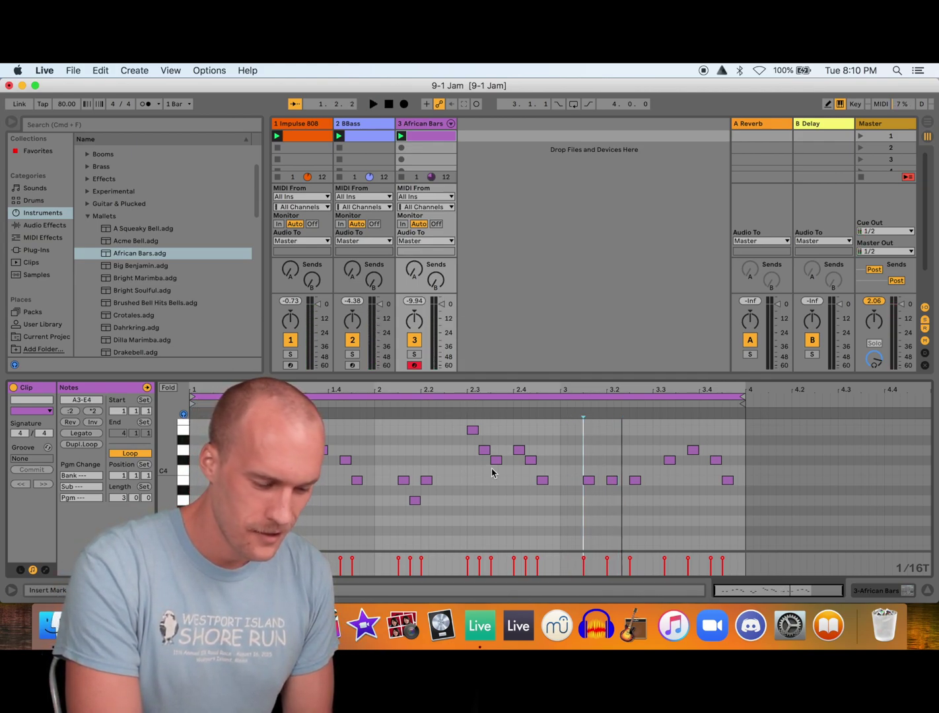
pyautogui.click(101, 72)
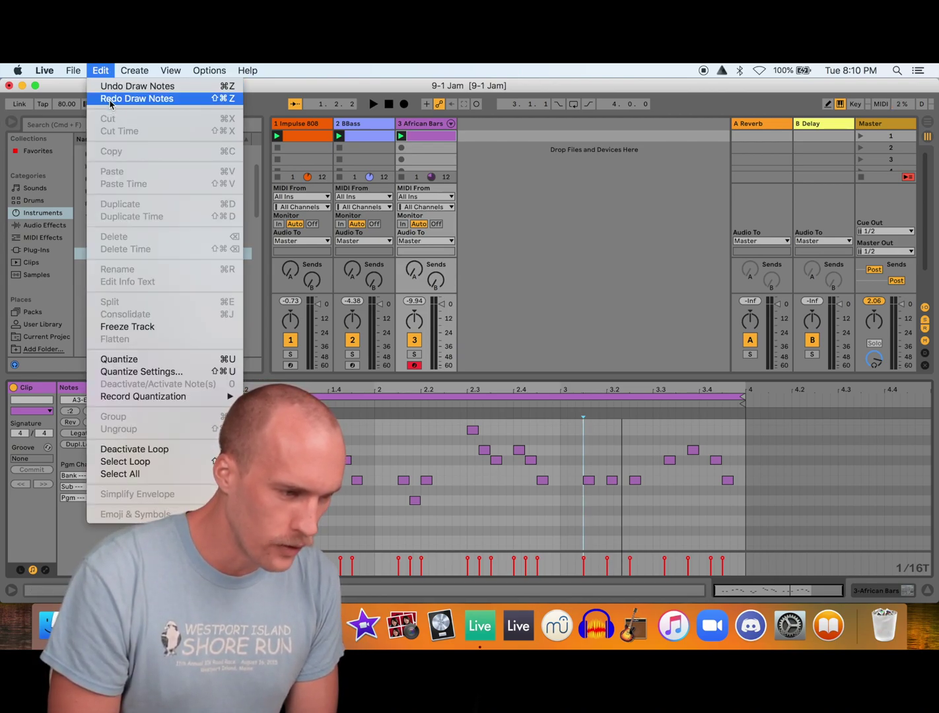
pyautogui.click(110, 101)
pyautogui.click(101, 70)
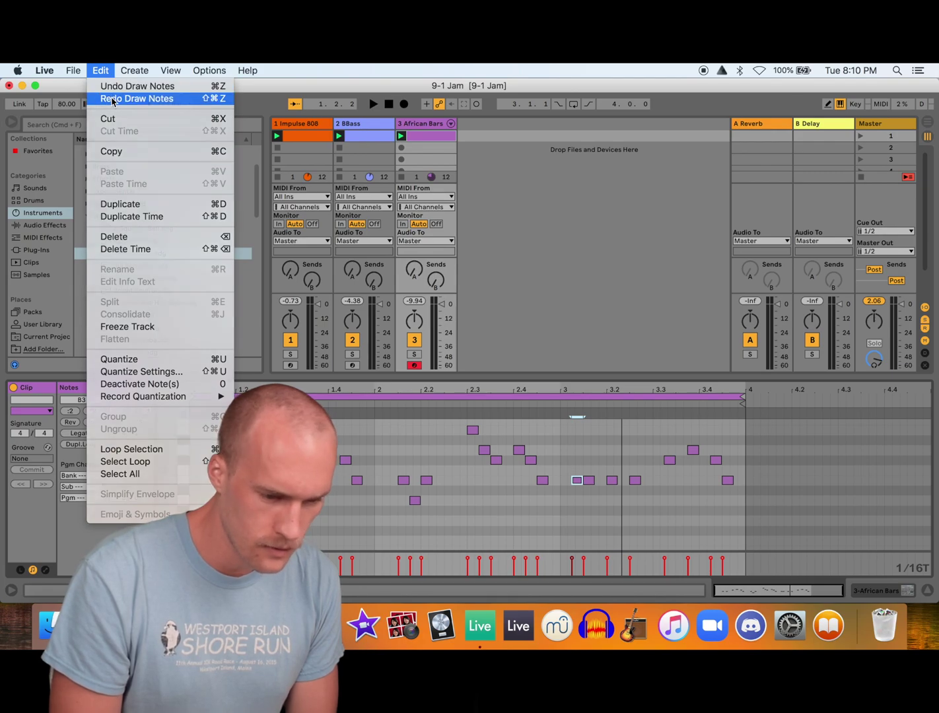
pyautogui.click(111, 100)
# Delete the two B3 notes in beat 3.1 and the A3 at 3.2.2, and return to the straight 1/16 grid
pyautogui.moveTo(568, 463); pyautogui.dragTo(598, 497)
pyautogui.press('Delete')
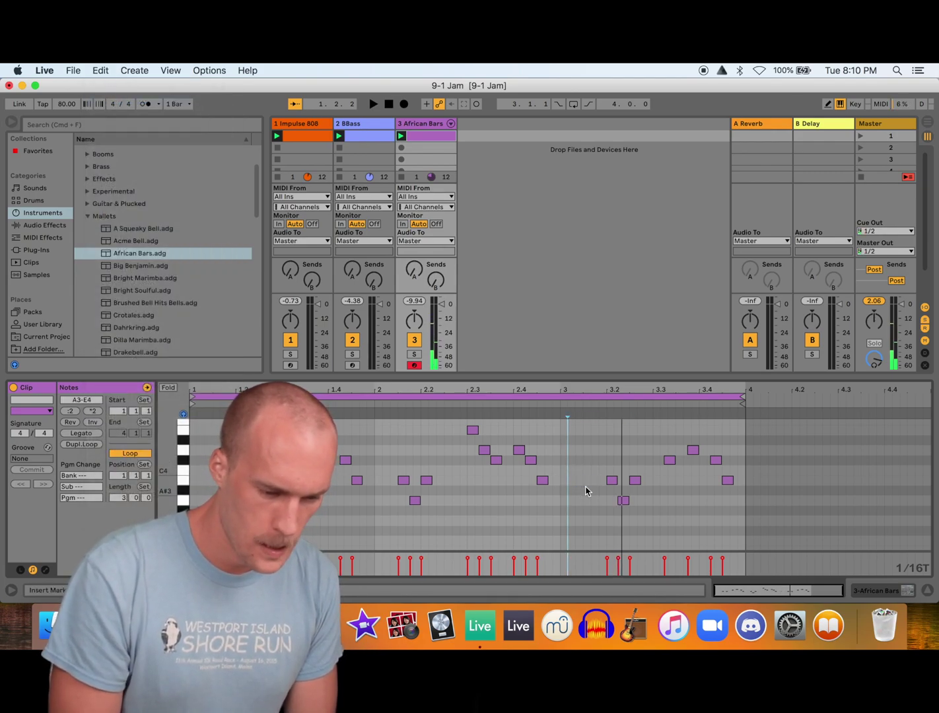
pyautogui.doubleClick(621, 500)
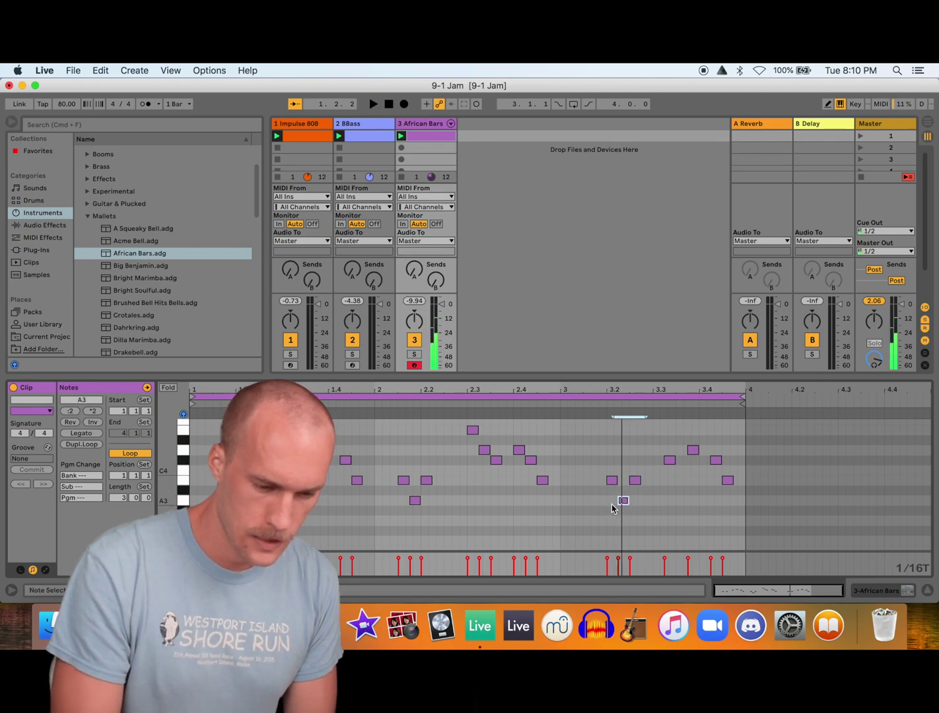
pyautogui.rightClick(578, 483)
pyautogui.click(644, 453)
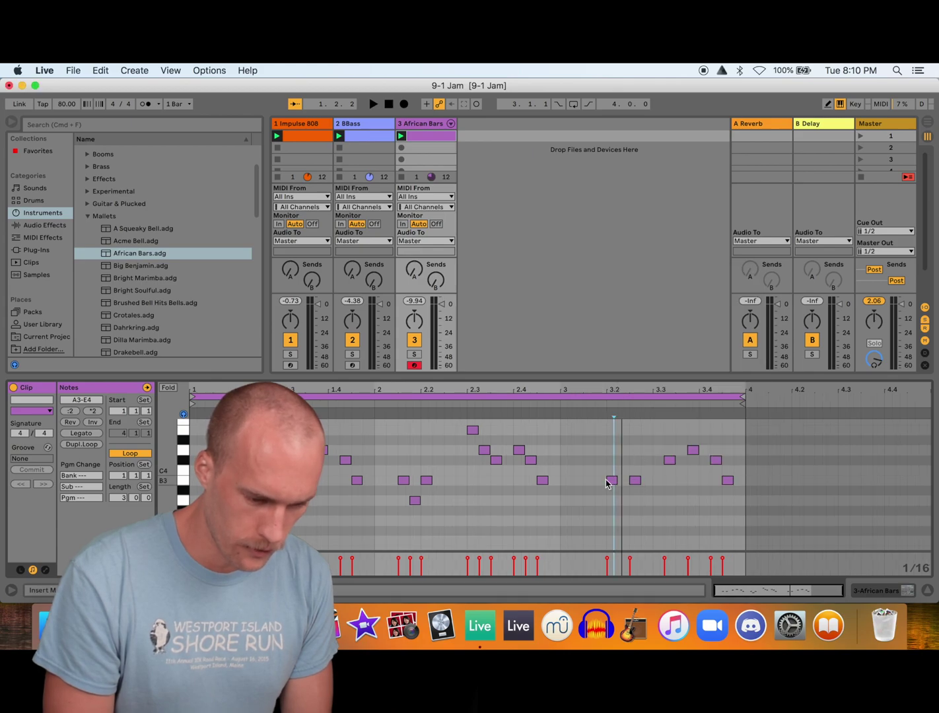
# Add B3 notes at 3.1.2 and 3.1.4 and an E4 at 3.4.1, playing the melody after each addition
pyautogui.doubleClick(576, 481)
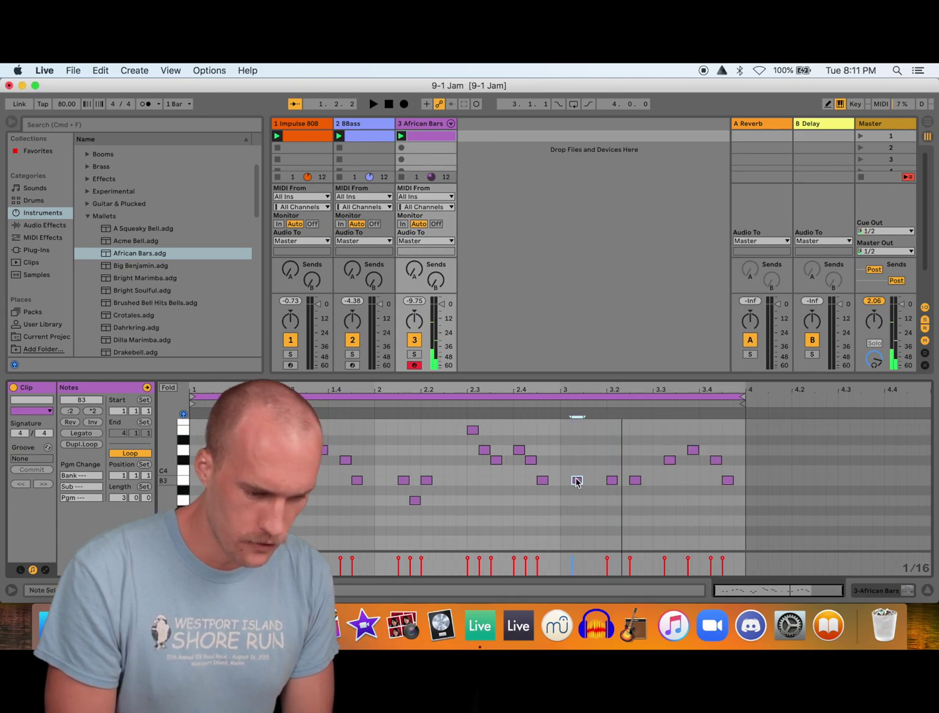
pyautogui.press('space')
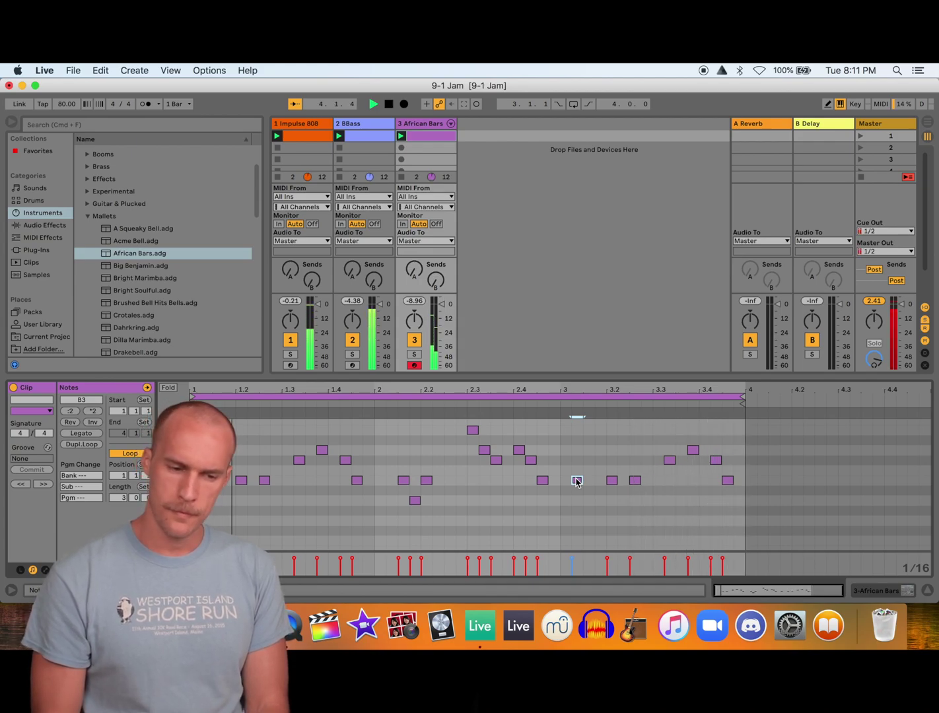
pyautogui.press('space')
pyautogui.click(599, 487)
pyautogui.click(601, 481)
pyautogui.click(465, 403)
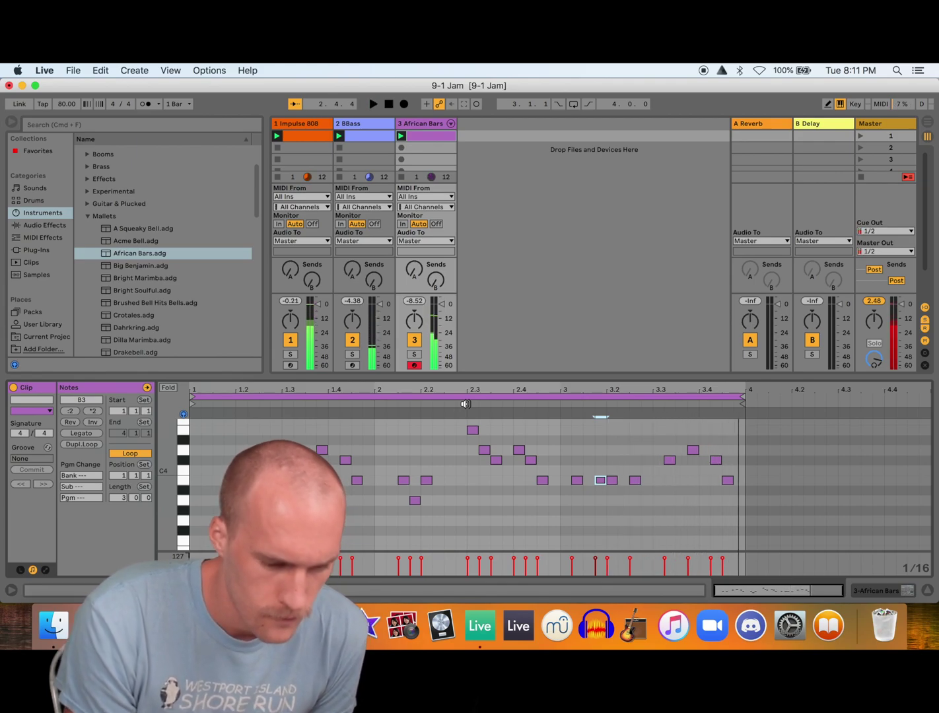
pyautogui.doubleClick(705, 430)
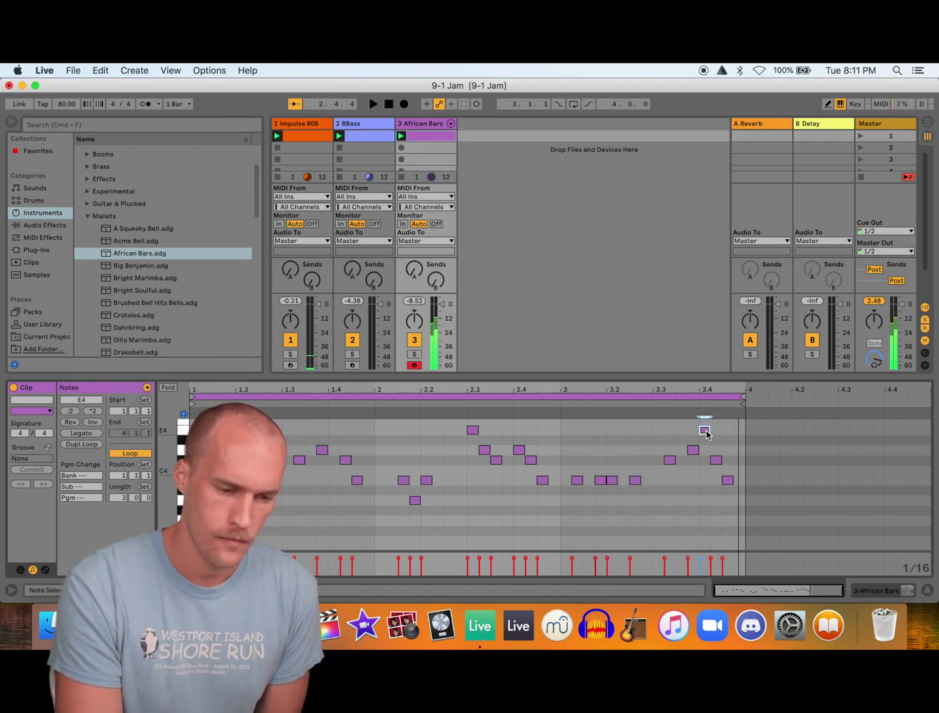
pyautogui.press('space')
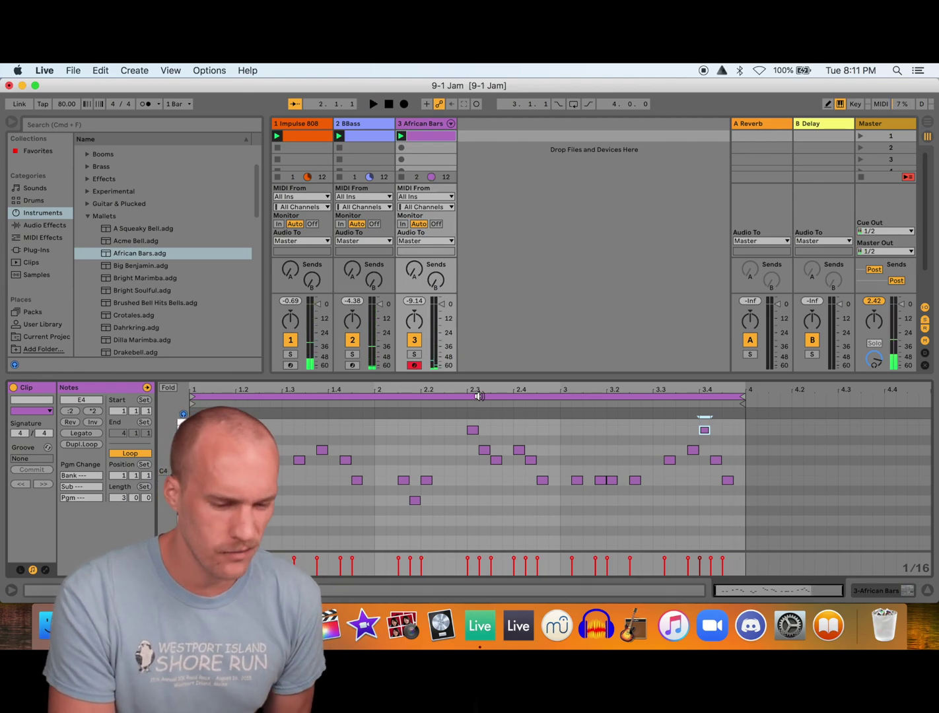
# Extend the African Bars, BBass and Impulse 808 clip loops to four bars
pyautogui.moveTo(743, 397); pyautogui.dragTo(928, 405)
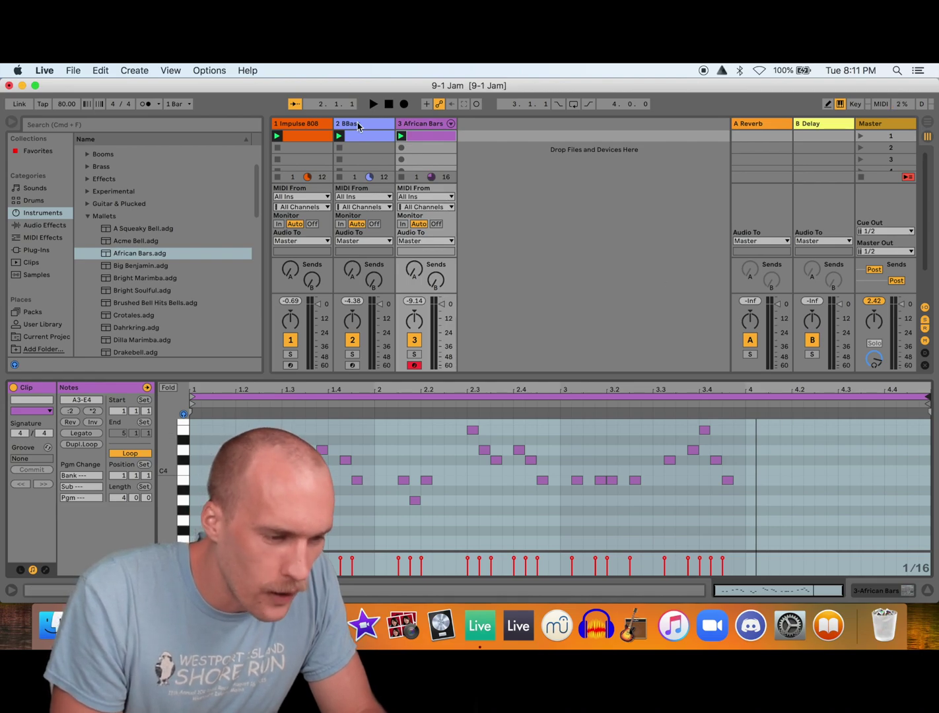
pyautogui.click(360, 135)
pyautogui.moveTo(743, 397); pyautogui.dragTo(846, 400)
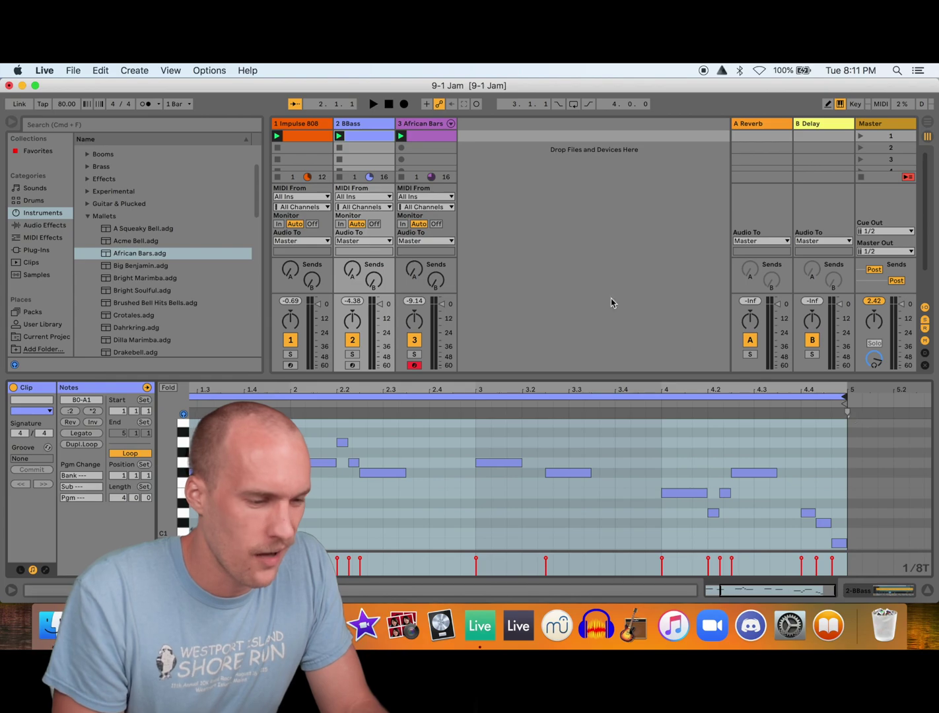
pyautogui.click(304, 137)
pyautogui.moveTo(752, 394); pyautogui.dragTo(920, 397)
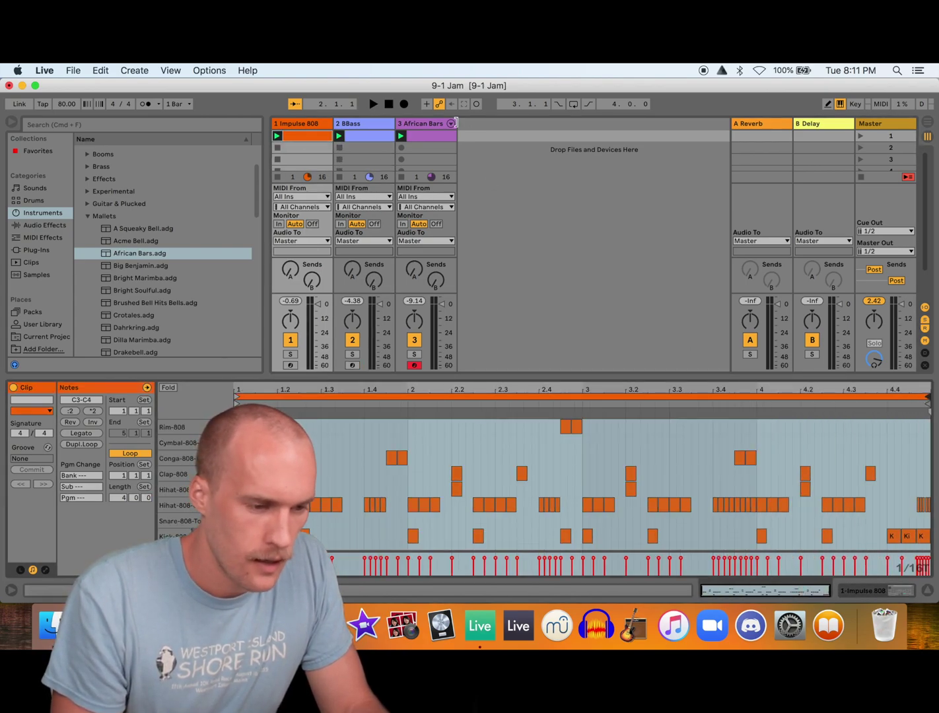
# Examine bar 4 of the African Bars clip against the BBass and Impulse 808 clips, playing the loops from bar 3
pyautogui.click(429, 137)
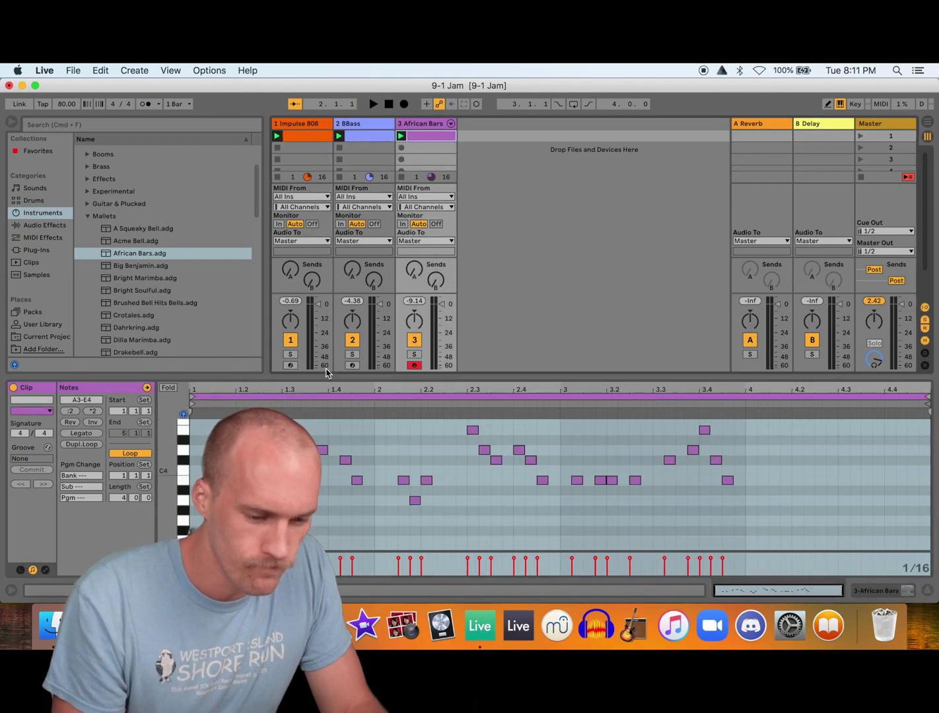
pyautogui.click(757, 451)
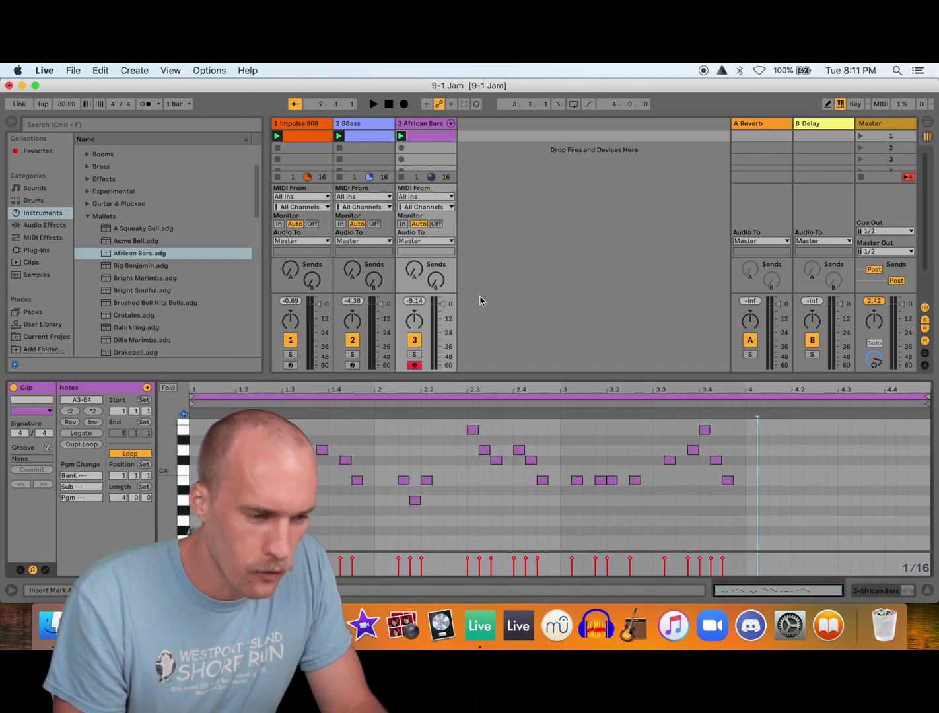
pyautogui.click(368, 137)
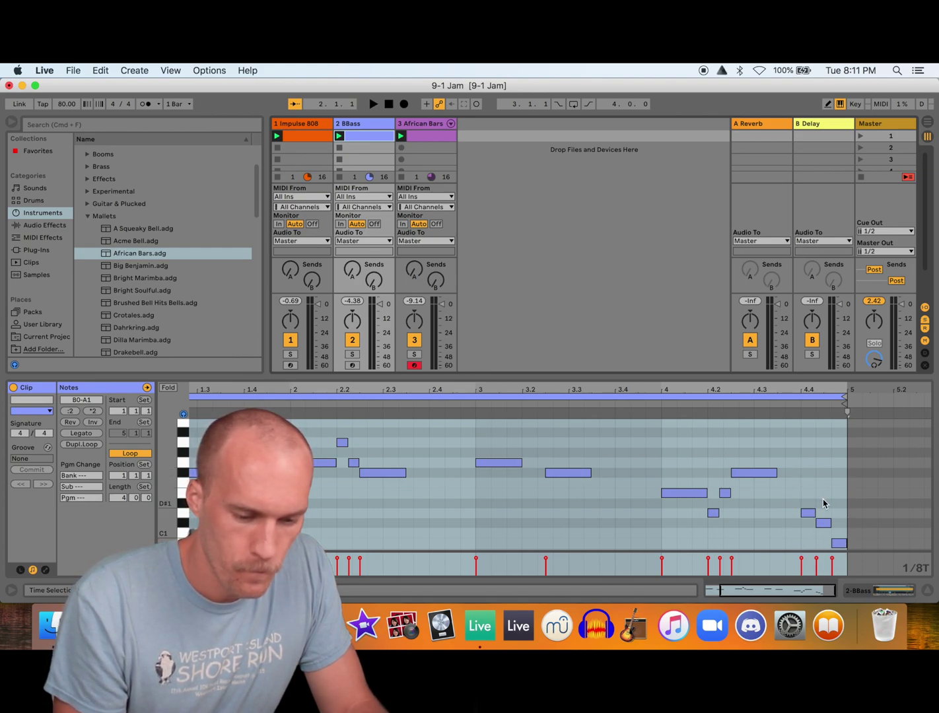
pyautogui.click(319, 135)
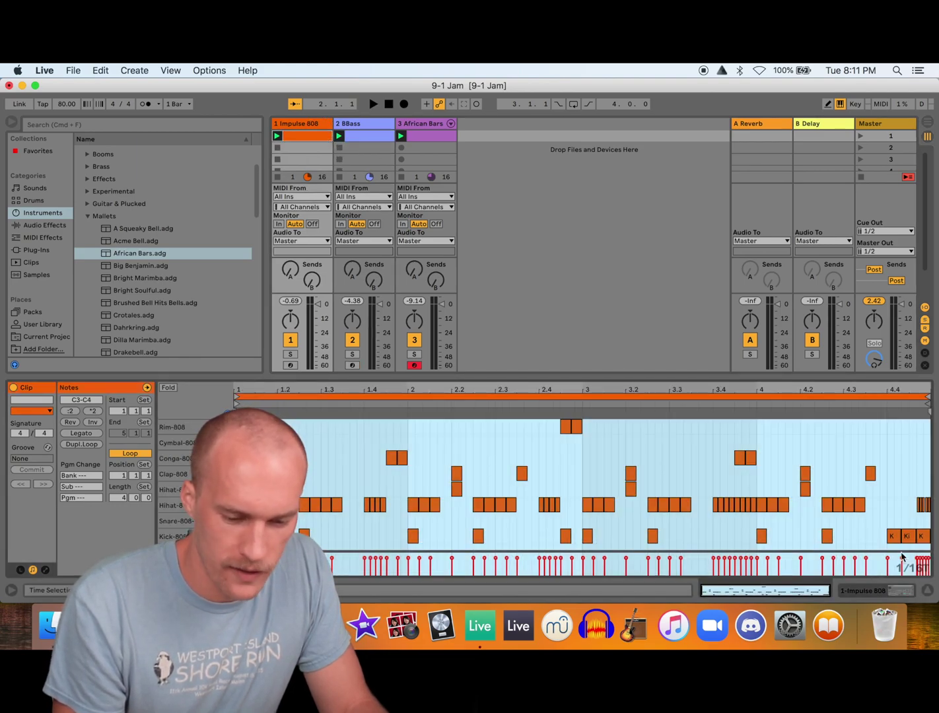
pyautogui.click(427, 135)
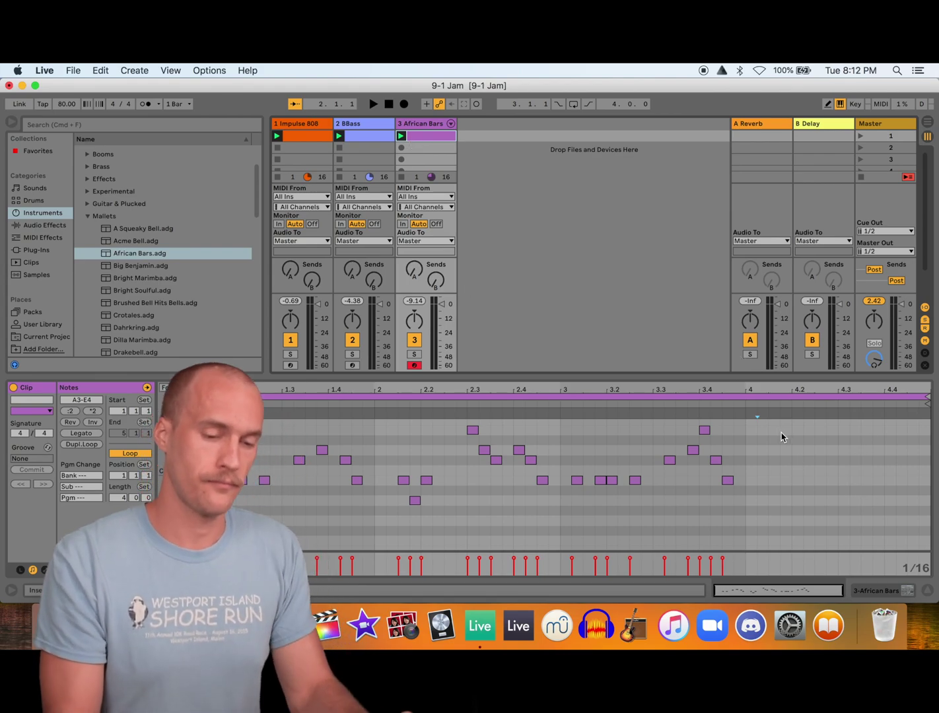
pyautogui.click(746, 467)
pyautogui.click(560, 402)
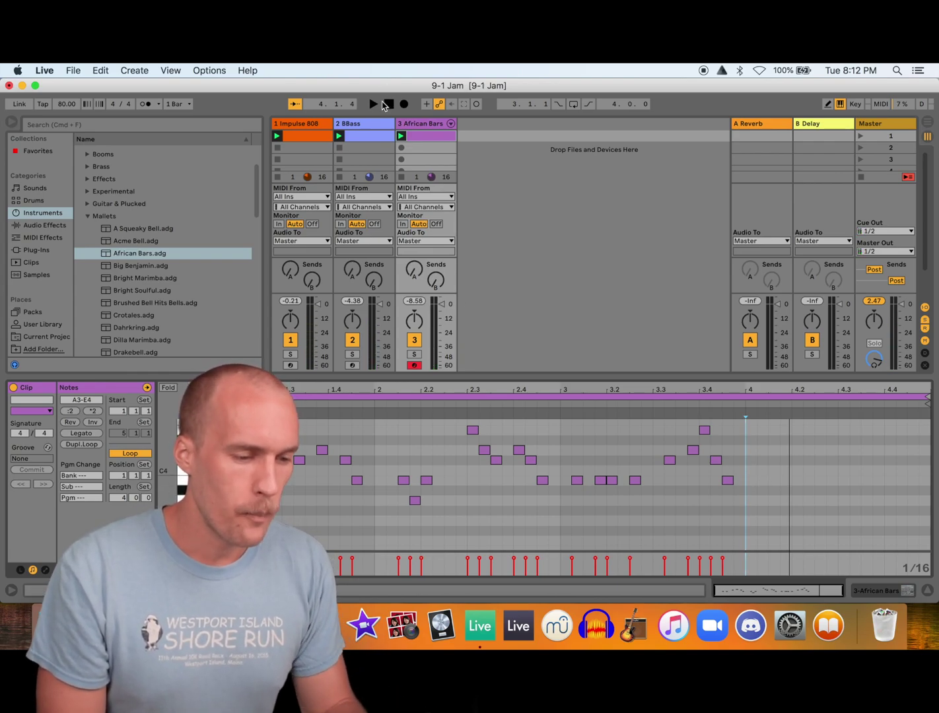
pyautogui.click(364, 136)
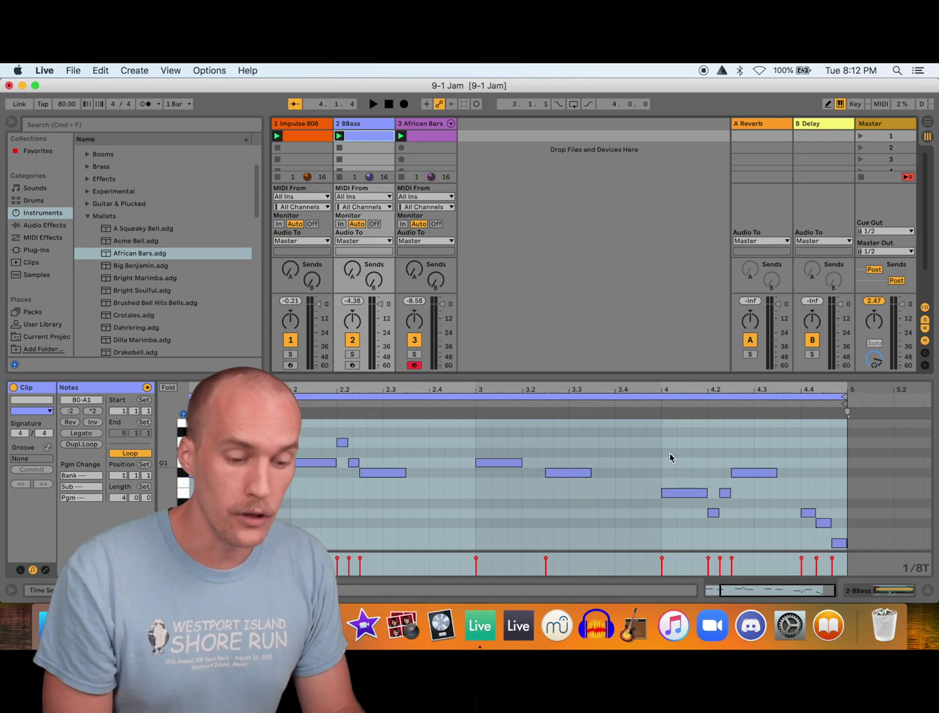
pyautogui.click(422, 136)
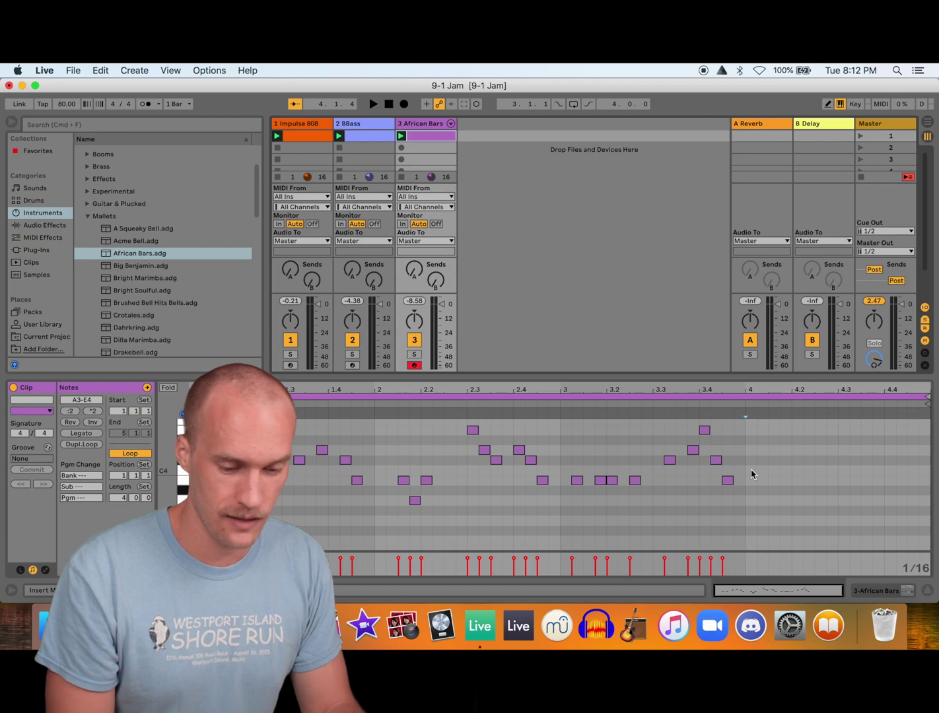
# Add four consecutive 1/16 C#4 notes from 4.1.1 to 4.1.4 in the African Bars clip and play from bar 3
pyautogui.doubleClick(751, 471)
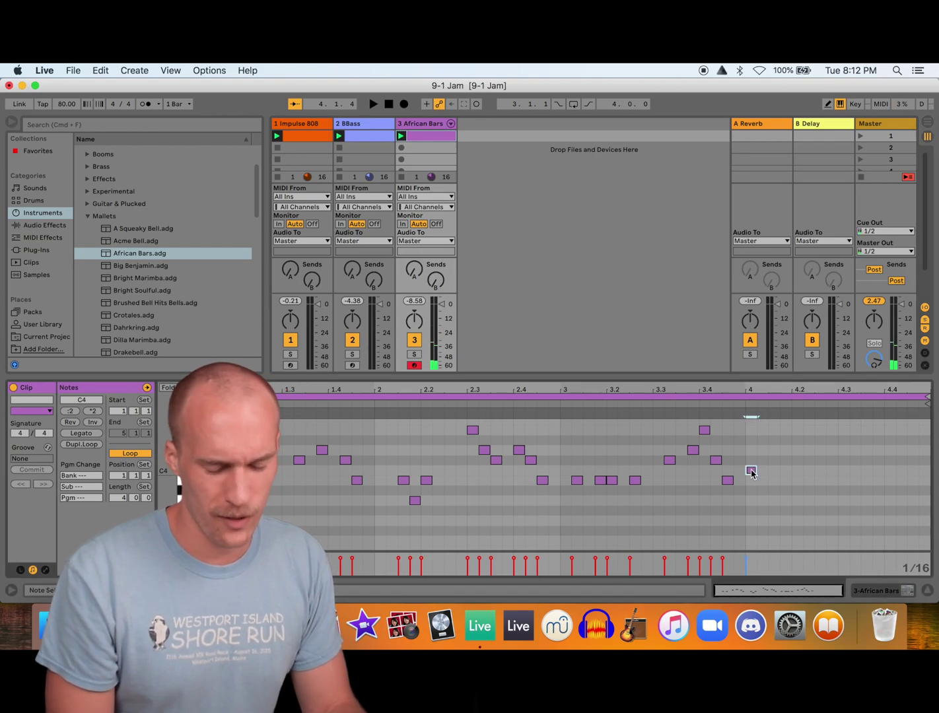
pyautogui.press('Up')
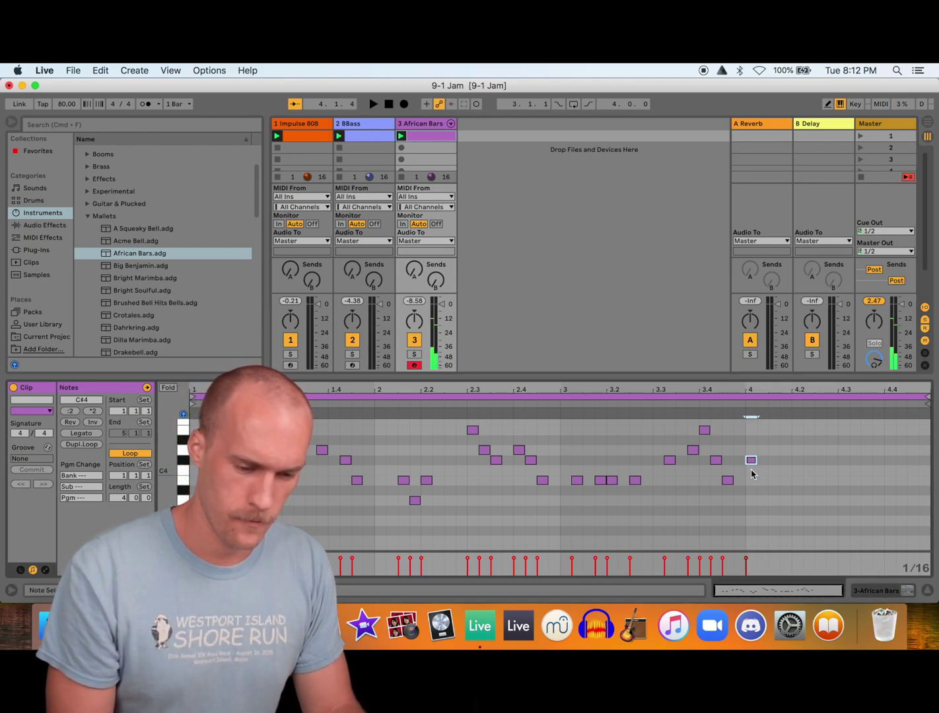
pyautogui.doubleClick(761, 461)
pyautogui.doubleClick(774, 462)
pyautogui.doubleClick(785, 461)
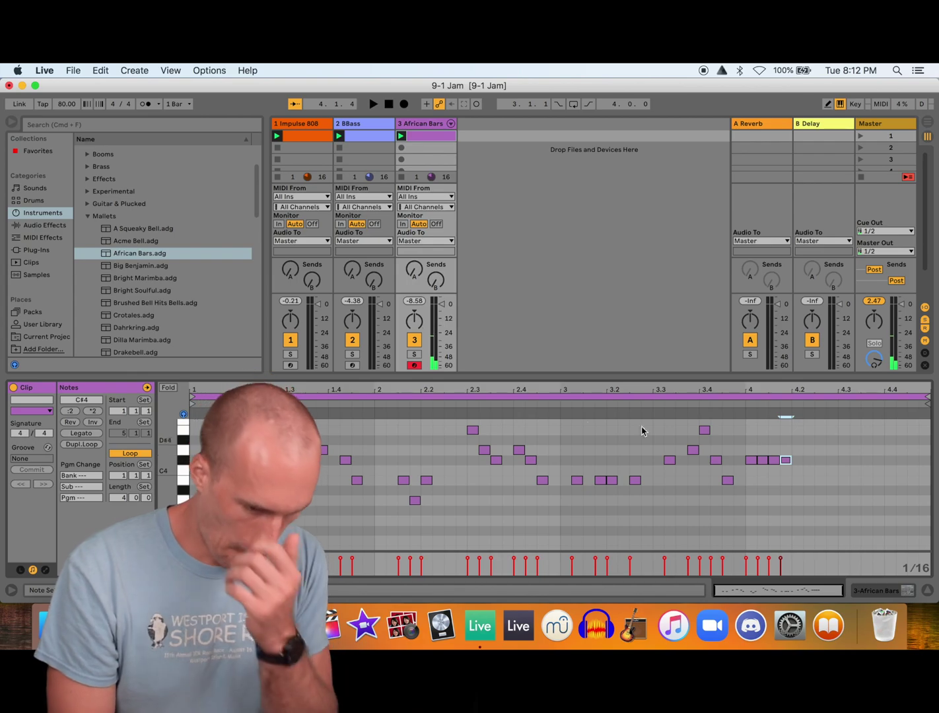
pyautogui.click(560, 404)
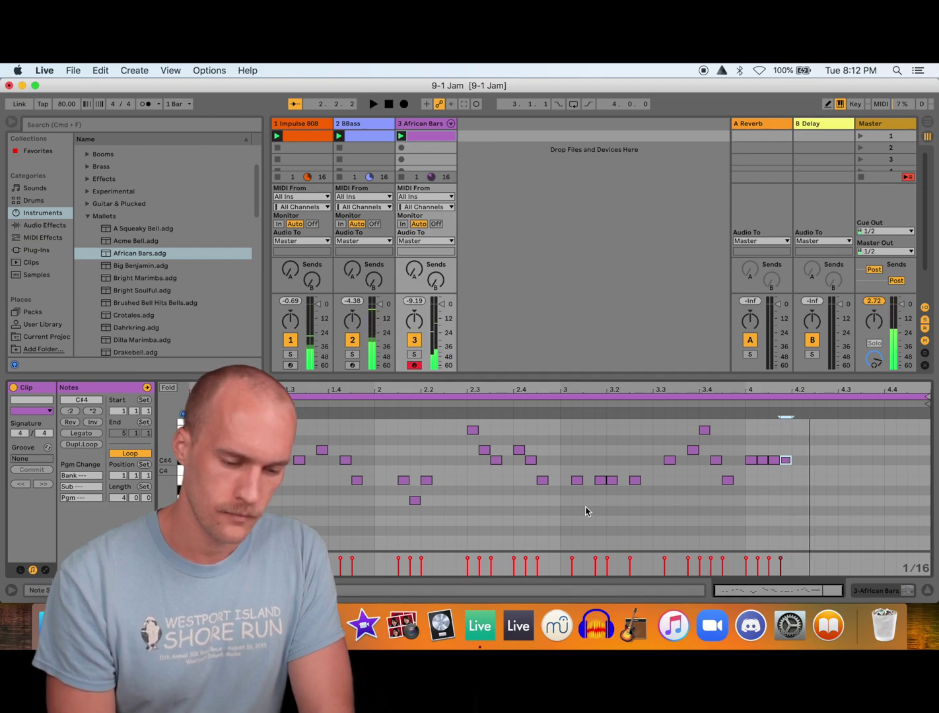
# Add B3 notes at 4.2.1 and 4.2.2 and C#4 notes at 4.2.3 and 4.2.4, and play from bar 4
pyautogui.click(797, 480)
pyautogui.click(808, 480)
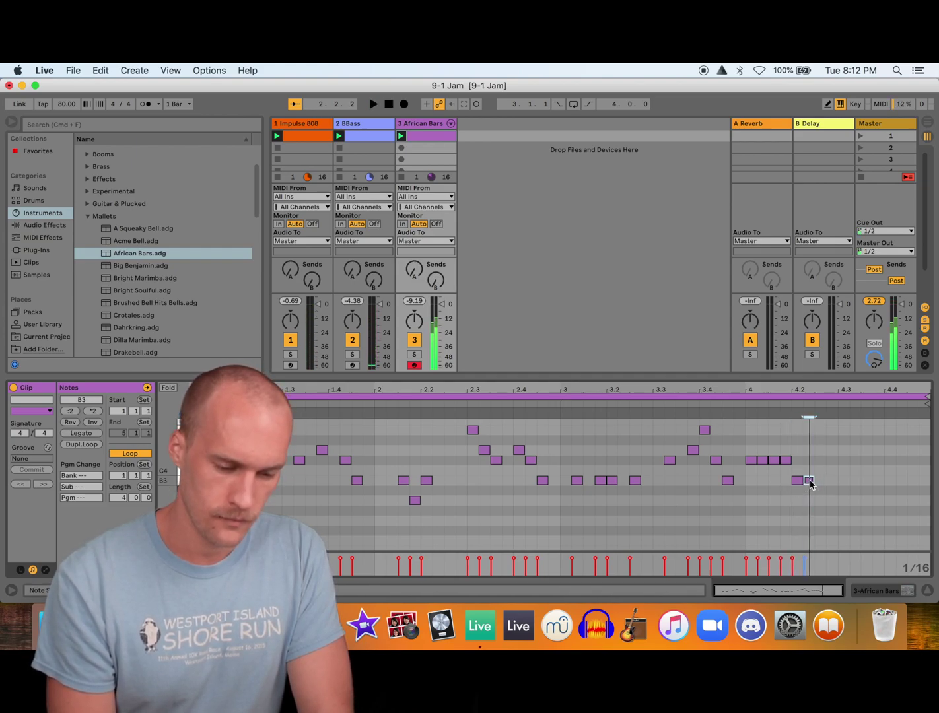
pyautogui.click(820, 460)
pyautogui.click(831, 461)
pyautogui.click(746, 412)
pyautogui.click(745, 407)
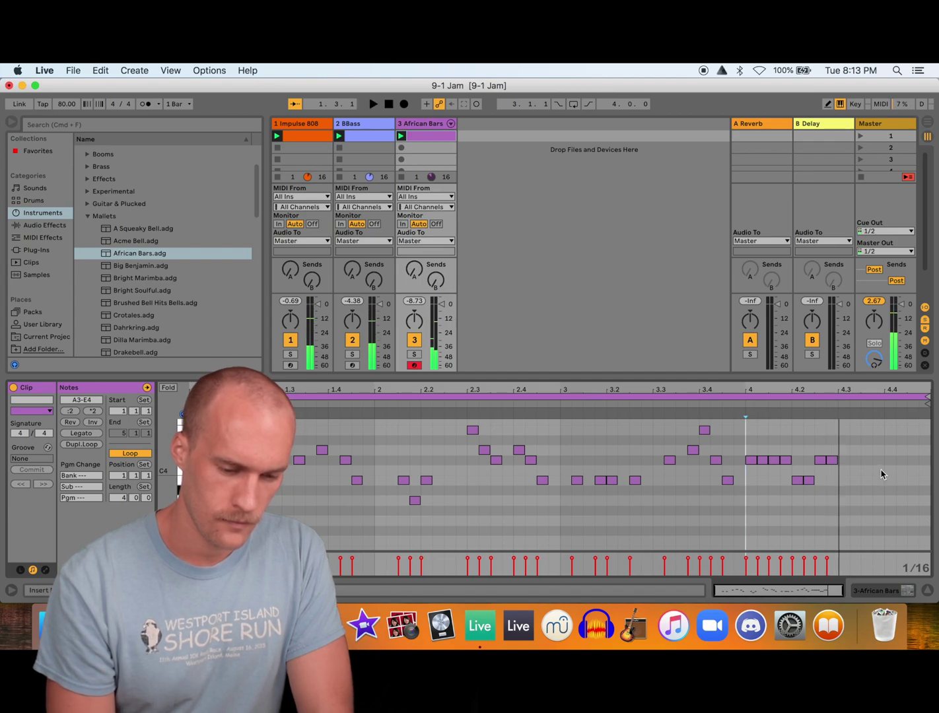
# Add a rising D4, E4 and F#4 at 4.3.2, 4.3.3 and 4.3.4, and play from bar 4
pyautogui.click(860, 451)
pyautogui.doubleClick(856, 450)
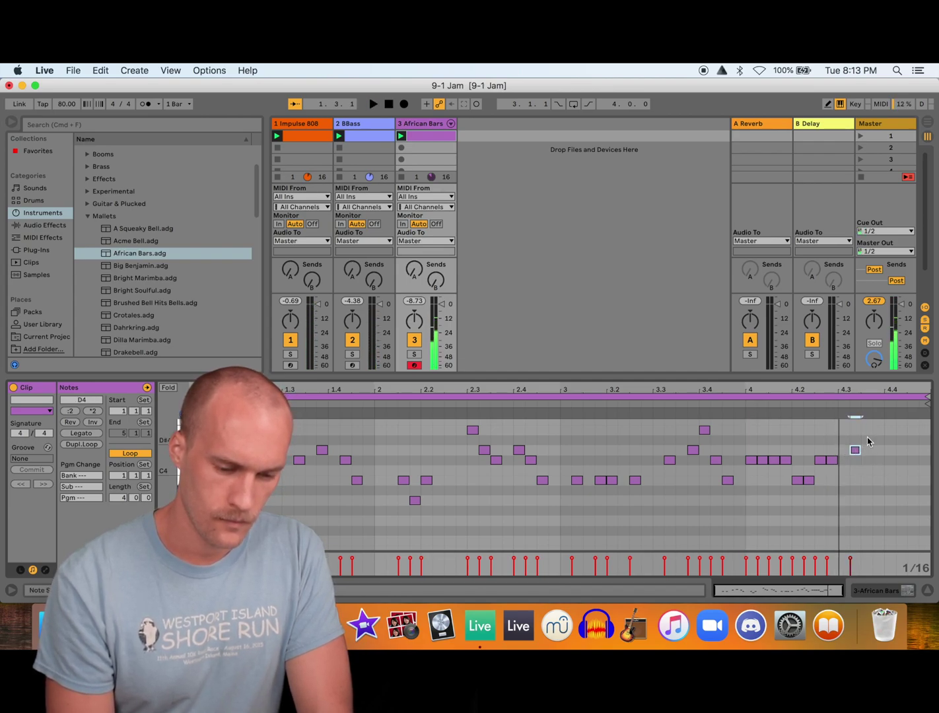
pyautogui.doubleClick(868, 432)
pyautogui.click(879, 458)
pyautogui.press('Up')
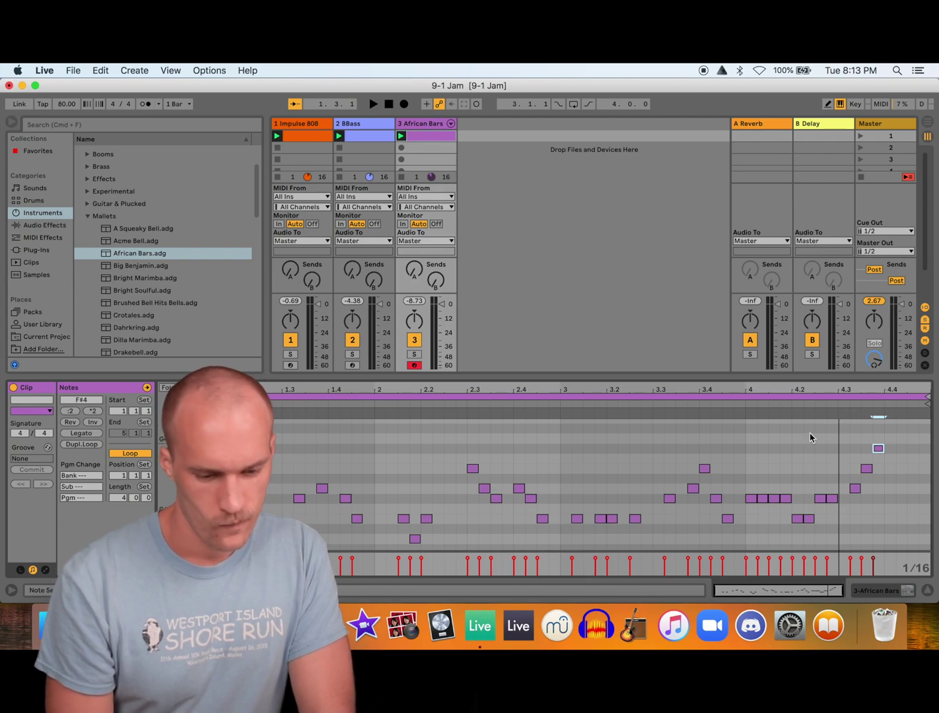
pyautogui.click(747, 402)
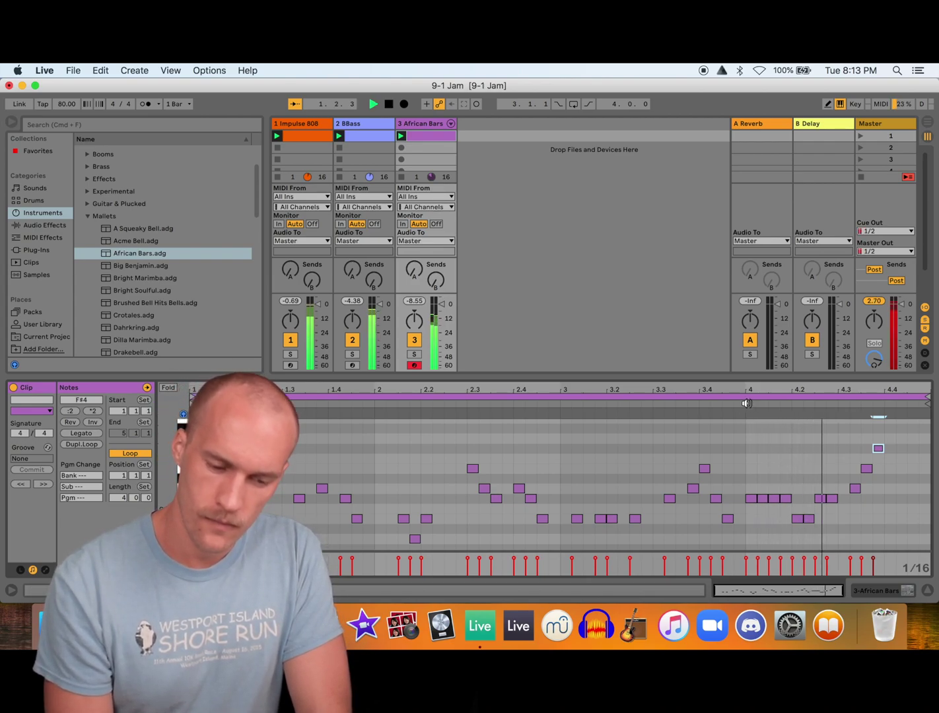
pyautogui.press('space')
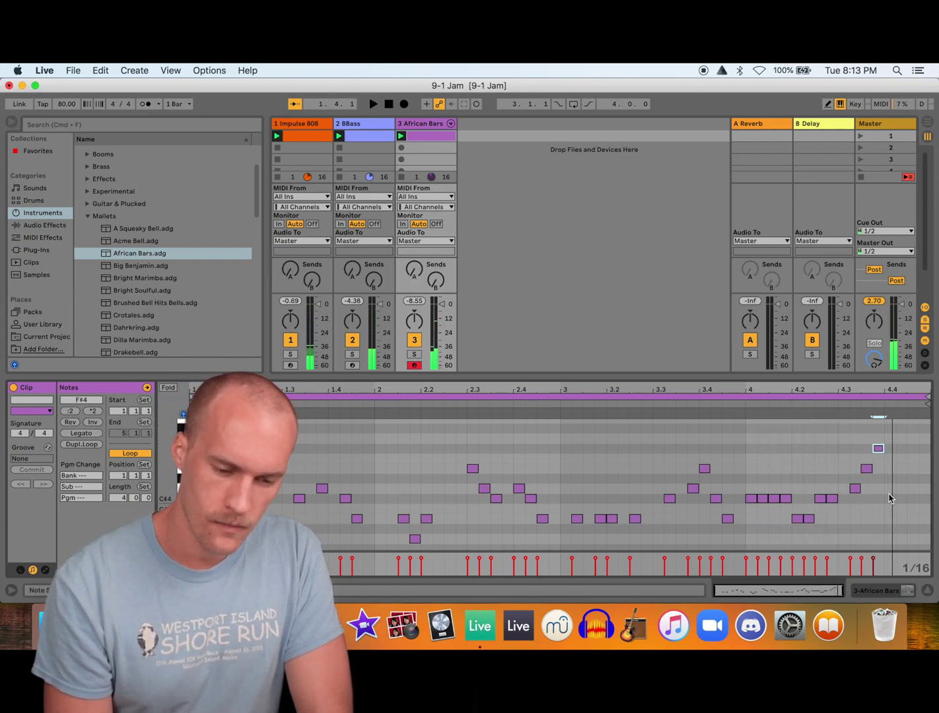
# Switch the grid to 1/8 triplets and add descending triplet notes G4, F#4 and E4 across beat 4.4
pyautogui.rightClick(900, 466)
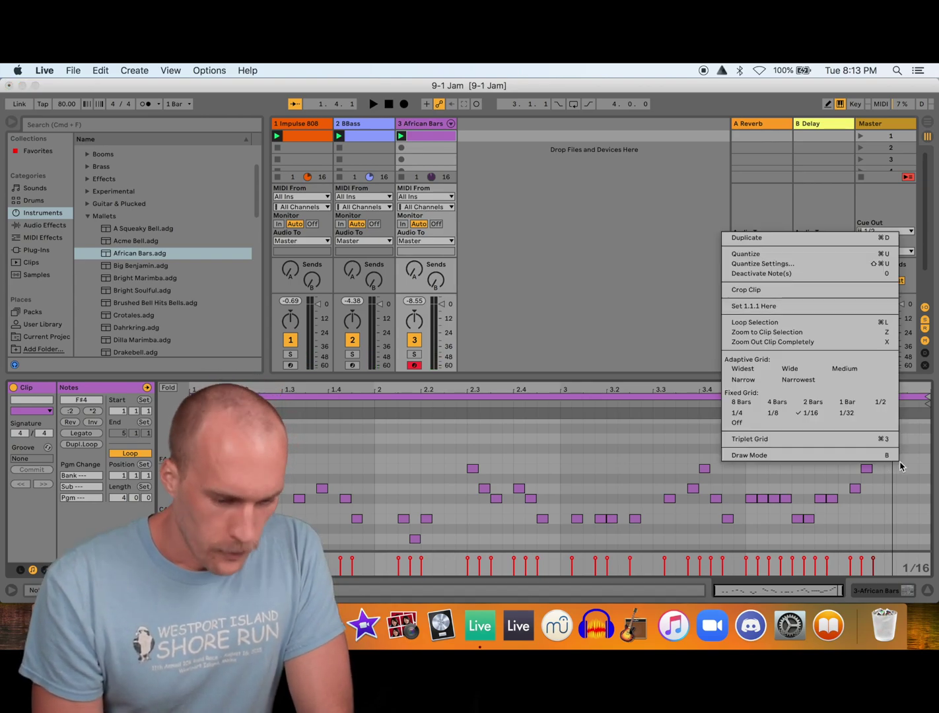
pyautogui.click(806, 440)
pyautogui.doubleClick(878, 449)
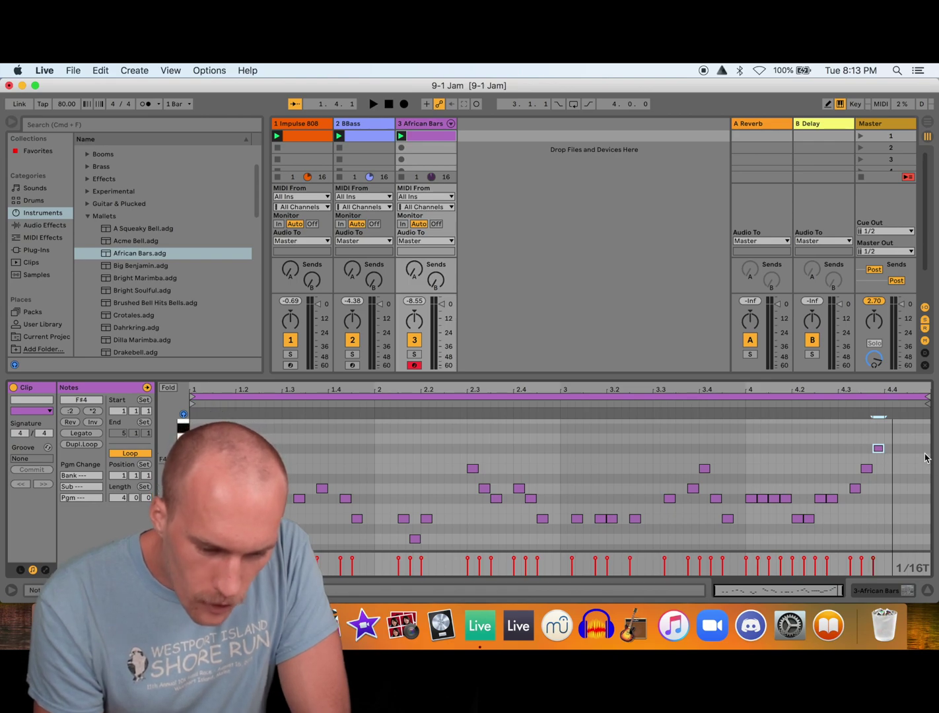
pyautogui.rightClick(906, 485)
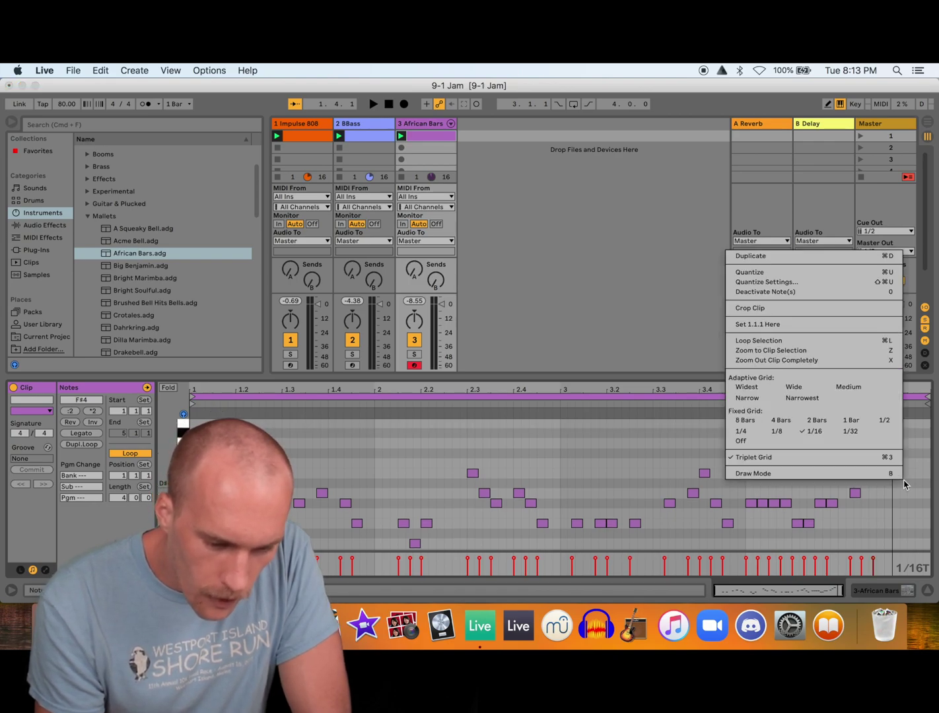
pyautogui.click(784, 439)
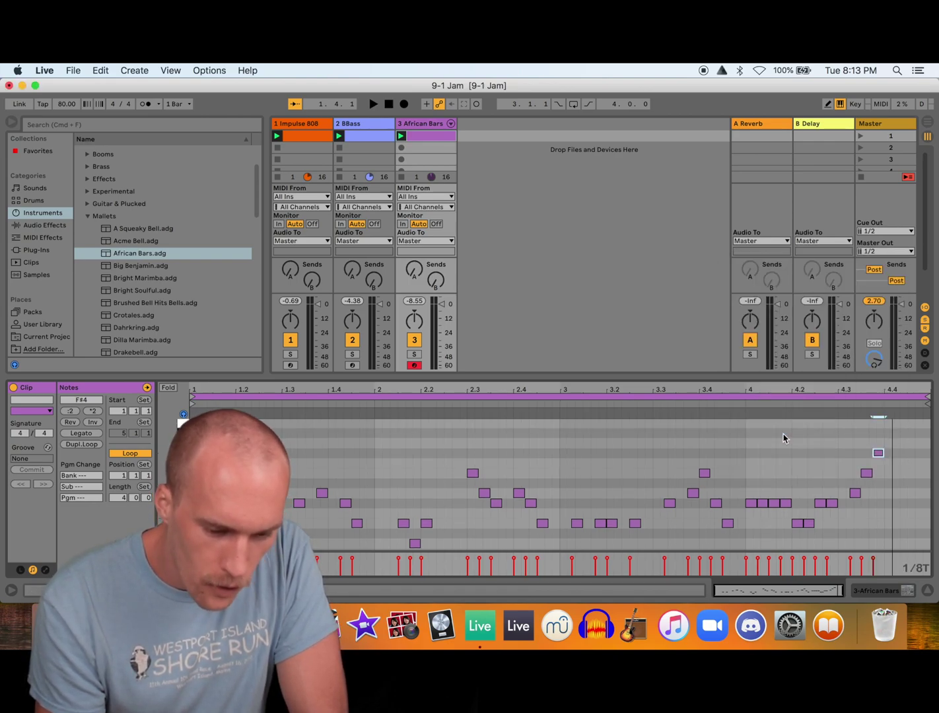
pyautogui.doubleClick(891, 443)
pyautogui.doubleClick(908, 454)
pyautogui.click(918, 475)
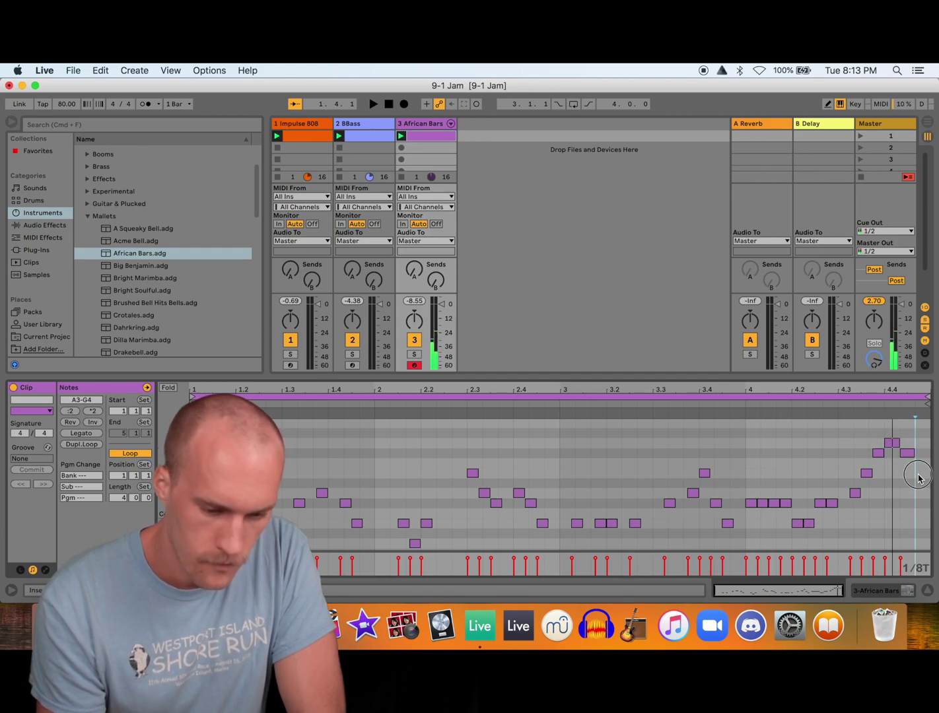
pyautogui.doubleClick(920, 473)
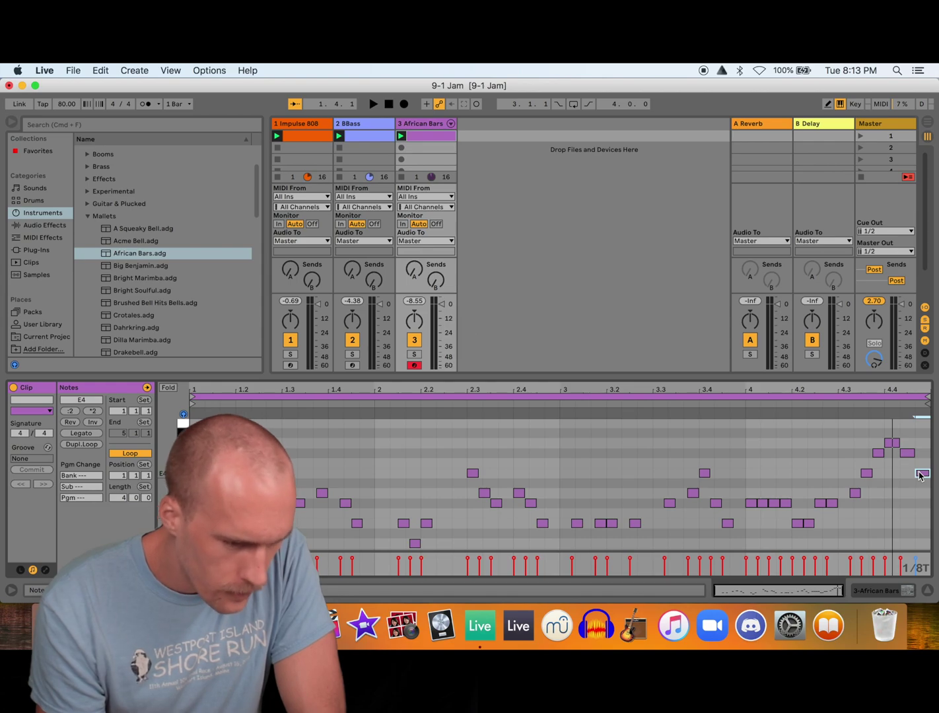
# Examine the last three triplet notes in beat 4.4 of the BBass clip
pyautogui.click(363, 135)
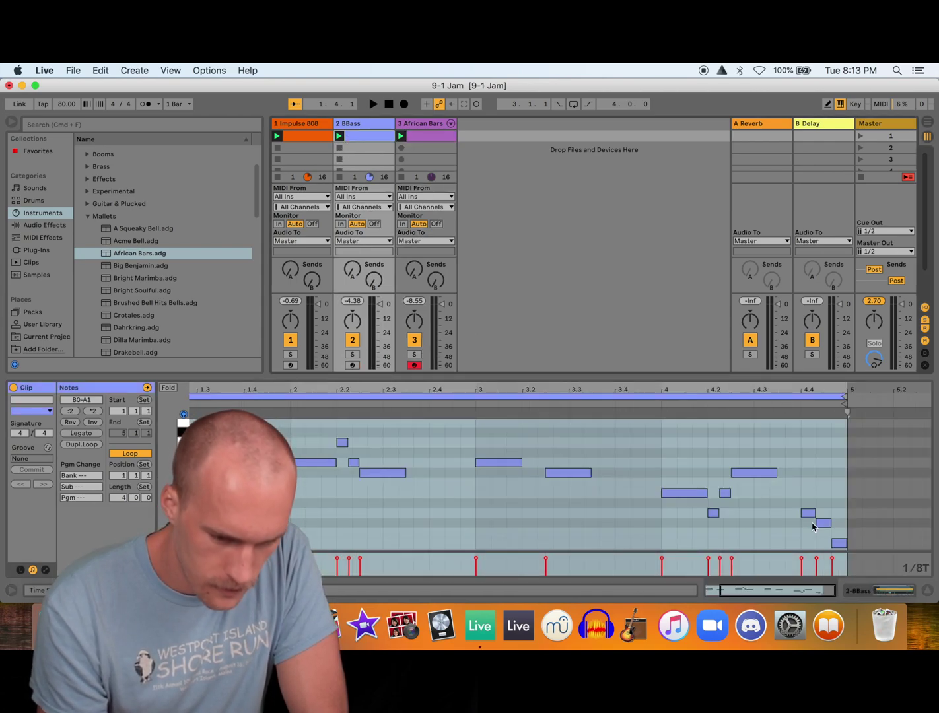
pyautogui.click(809, 516)
pyautogui.click(823, 525)
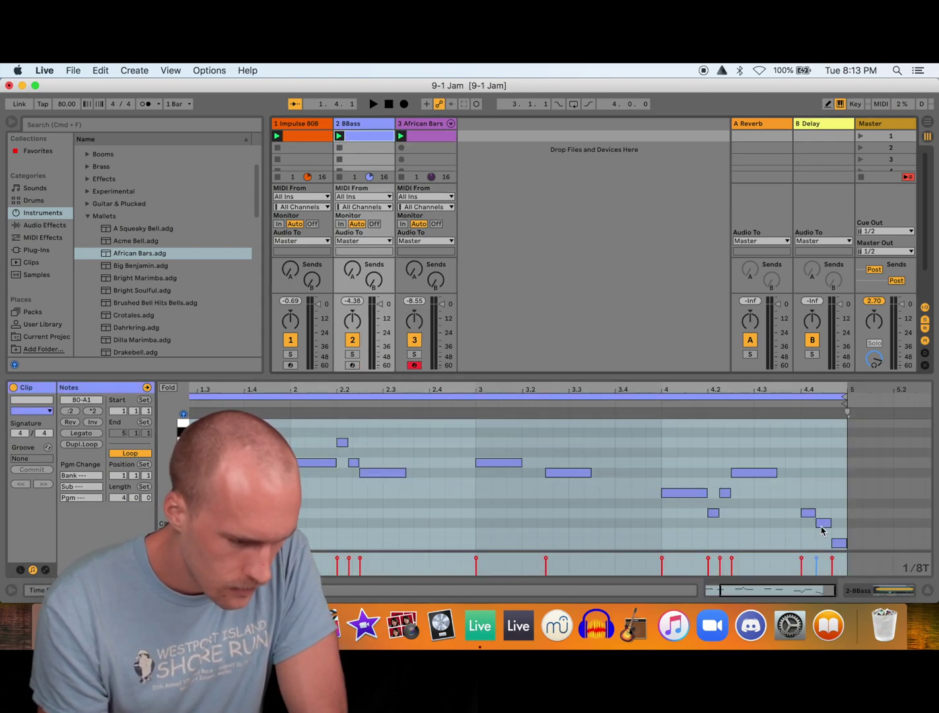
pyautogui.click(836, 535)
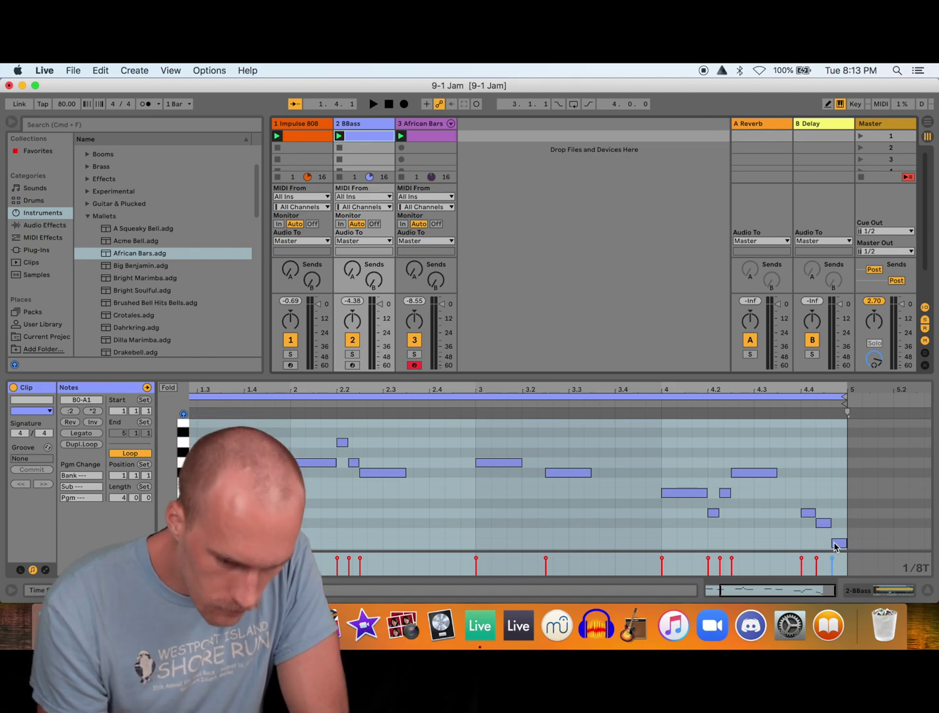
pyautogui.click(823, 524)
pyautogui.click(837, 545)
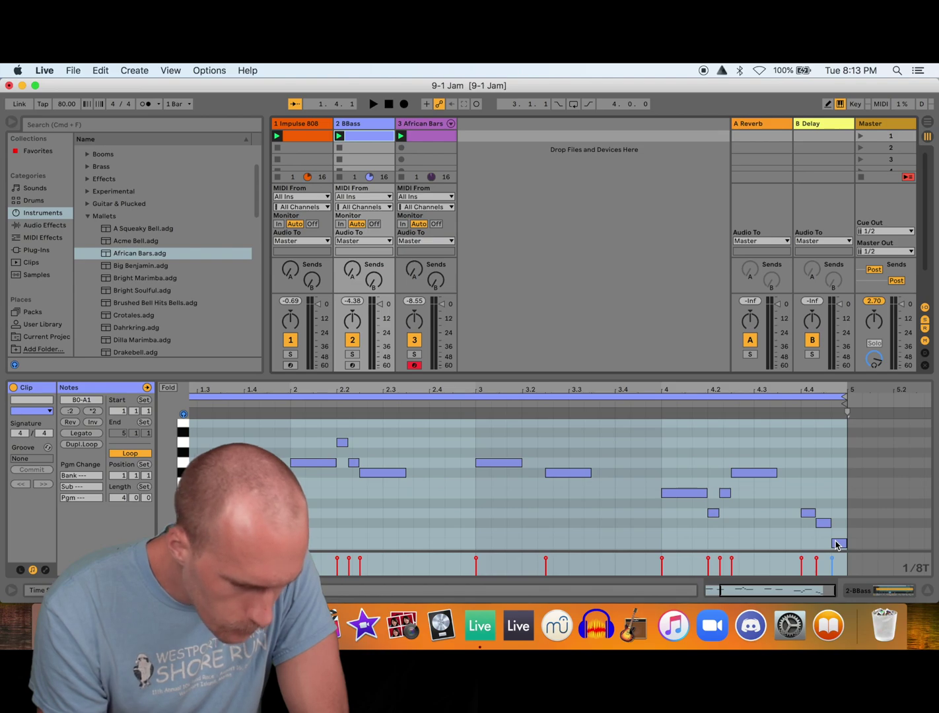
# Compare the African Bars triplet in beat 4.4 with the BBass ending and audition its G4 note
pyautogui.click(423, 136)
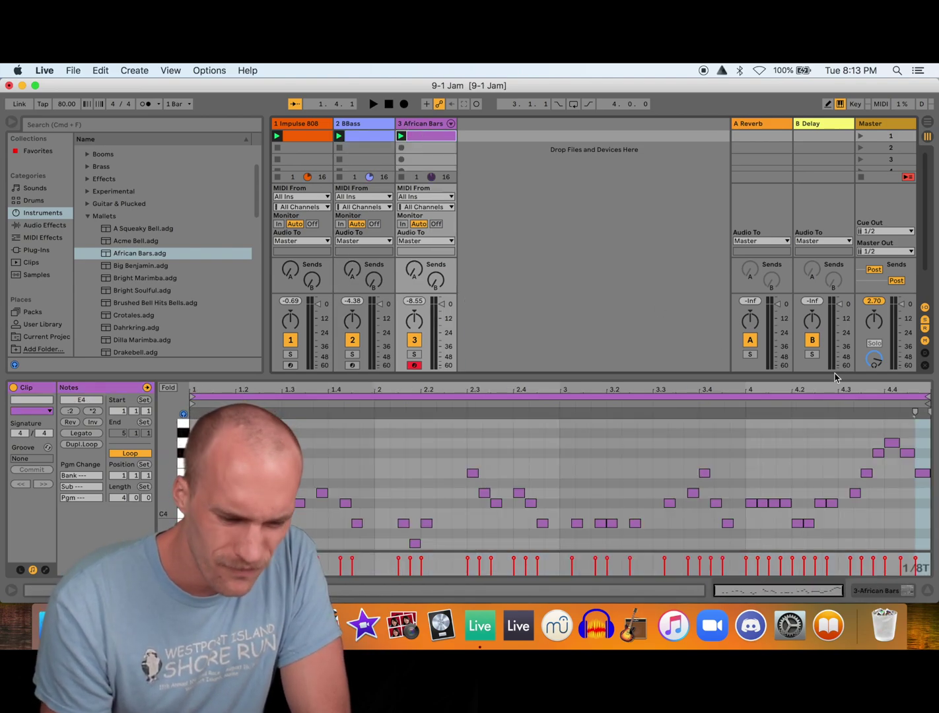
pyautogui.click(894, 445)
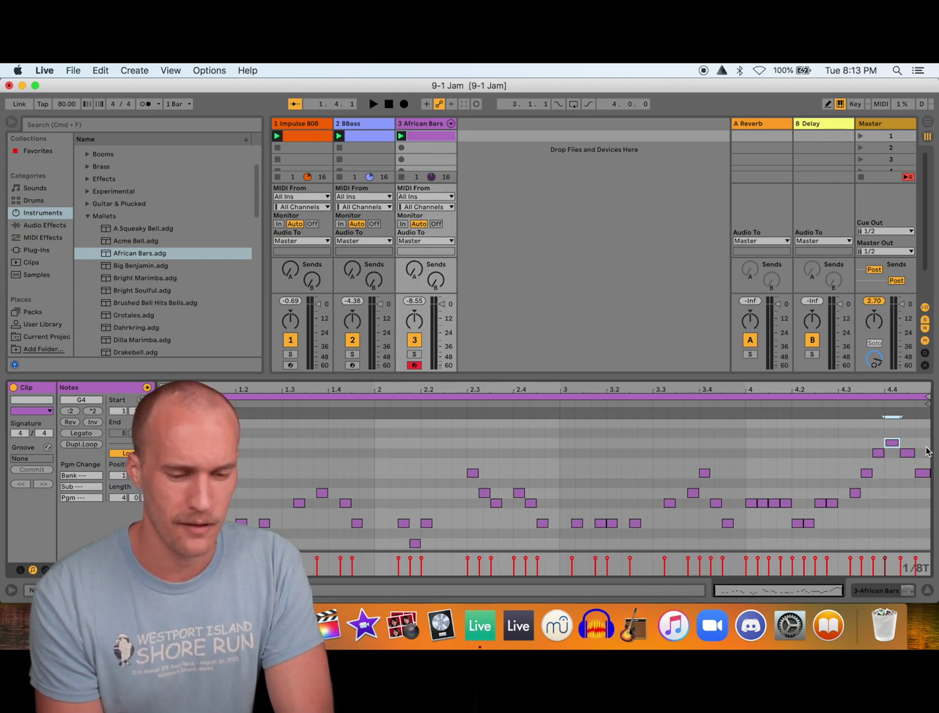
pyautogui.click(894, 443)
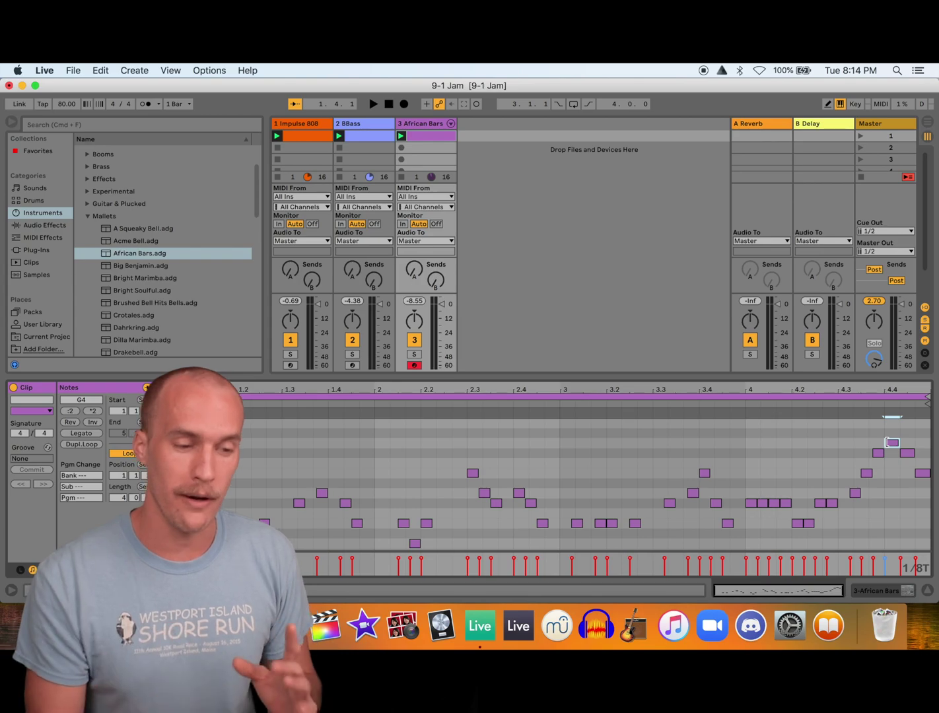
pyautogui.click(375, 140)
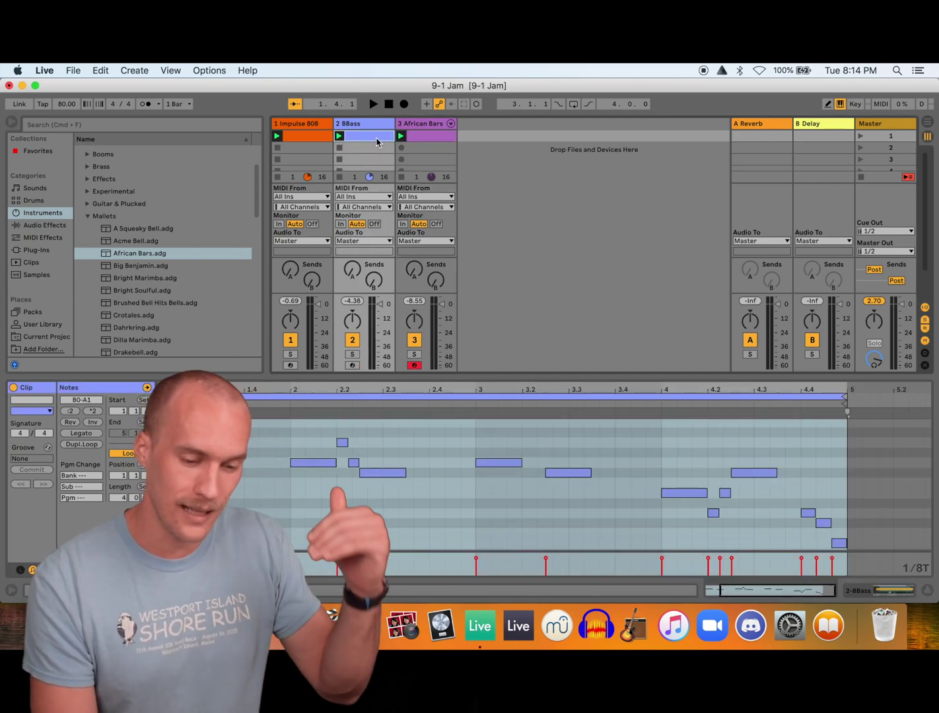
pyautogui.click(436, 139)
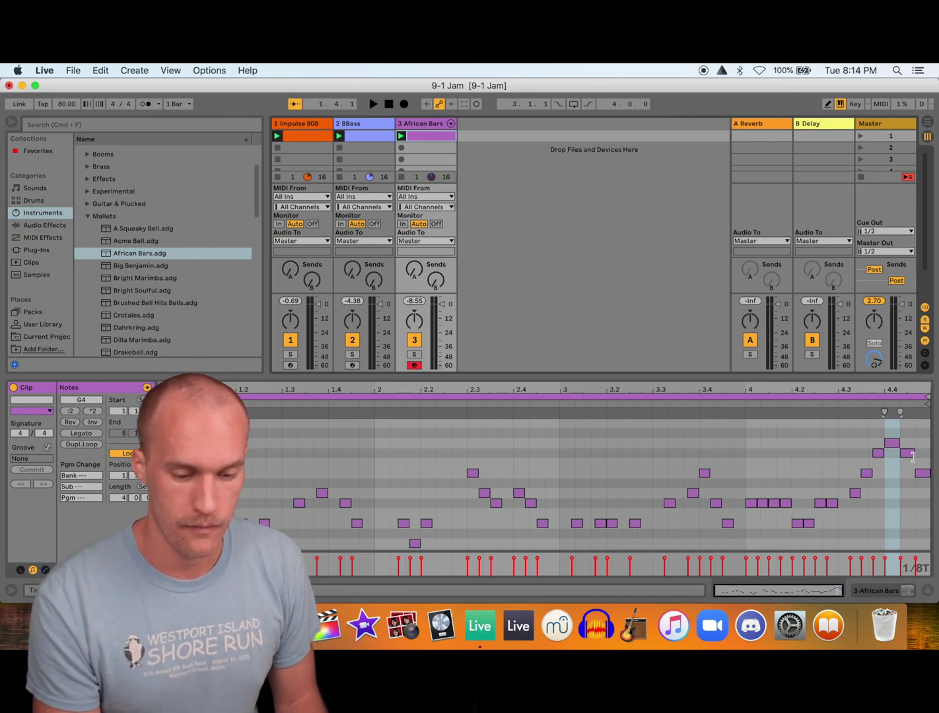
pyautogui.click(892, 444)
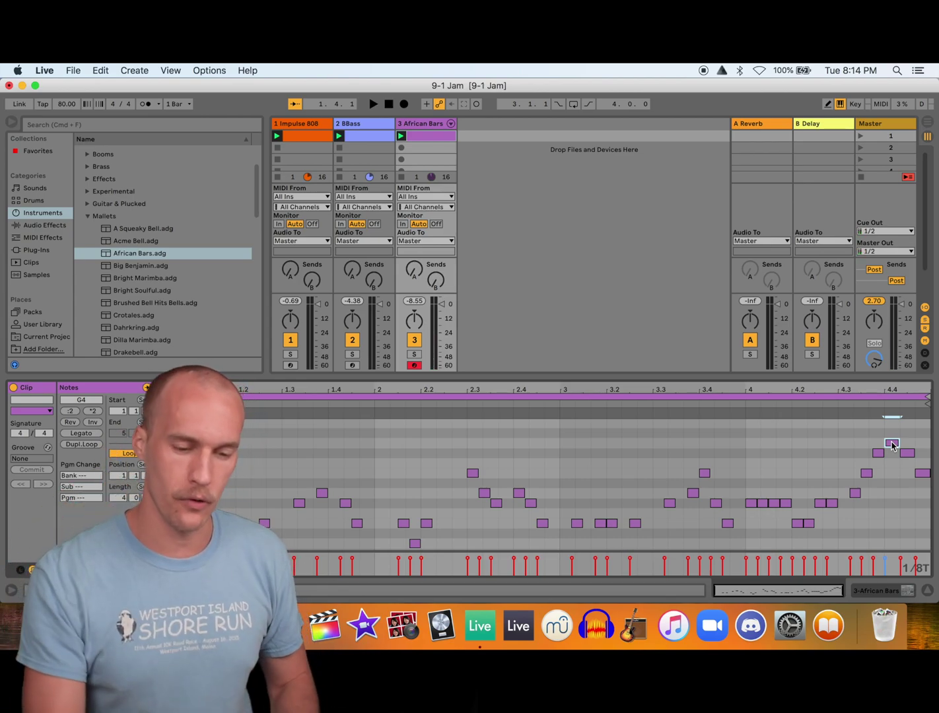
pyautogui.click(892, 444)
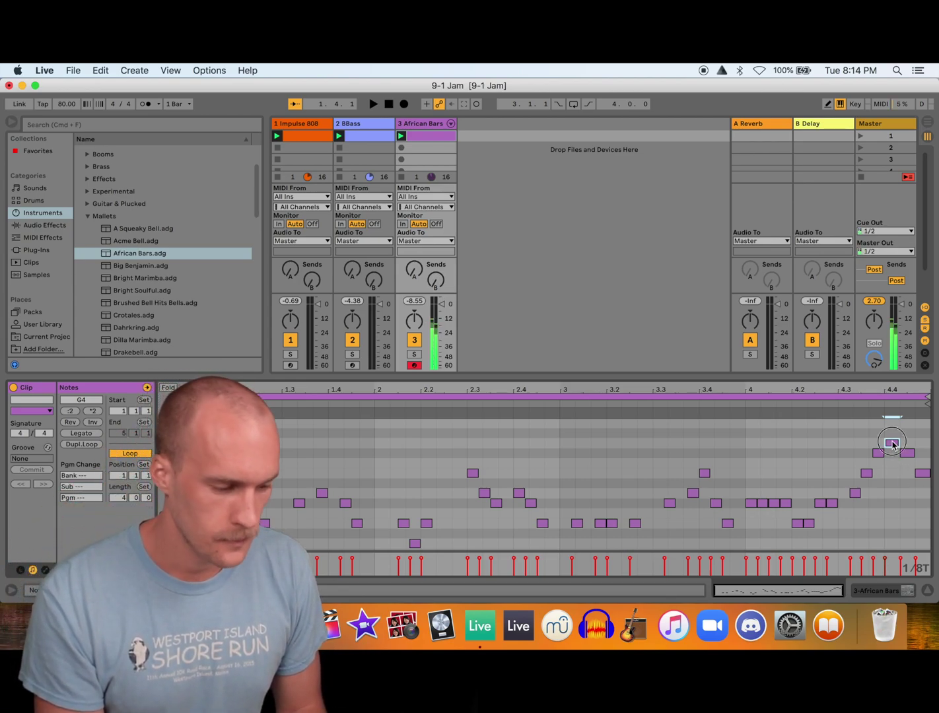
# Audition the G4 note at beat 4.4 and play the African Bars melody from bar 4
pyautogui.click(893, 444)
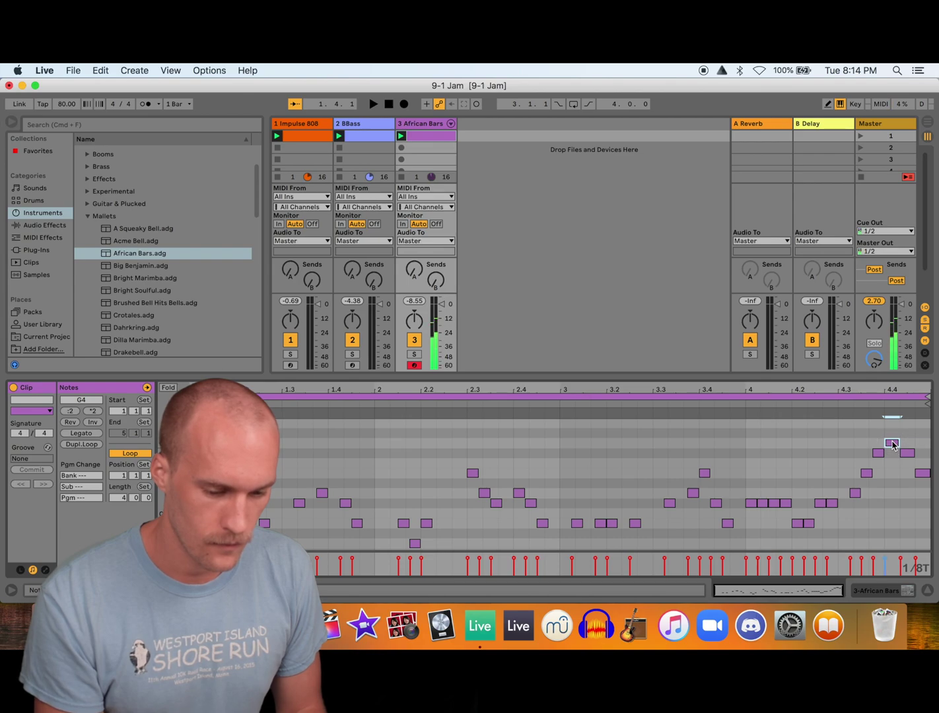
pyautogui.click(742, 401)
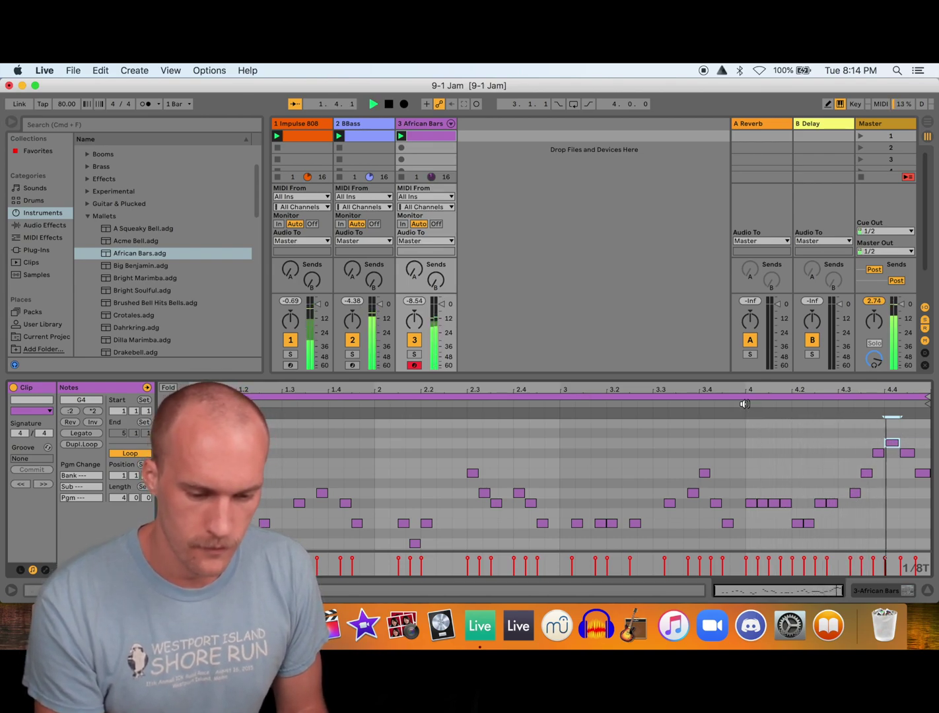
pyautogui.press('space')
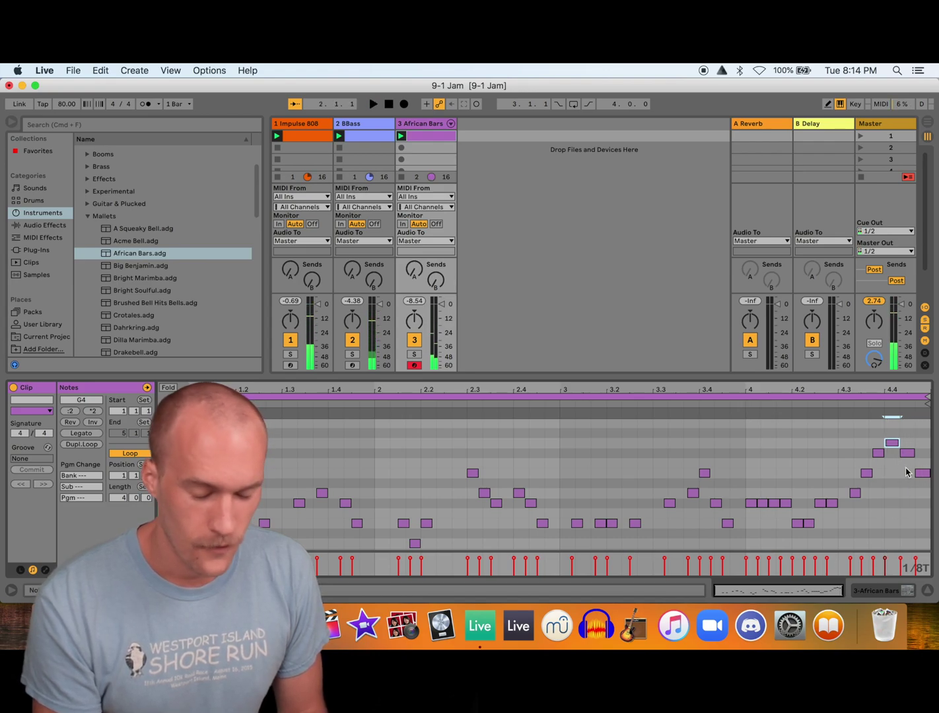
# Reverse the beat 4.4 triplet to rise E4, F#4, G4, and play the melody from bar 4
pyautogui.moveTo(893, 449); pyautogui.dragTo(893, 477)
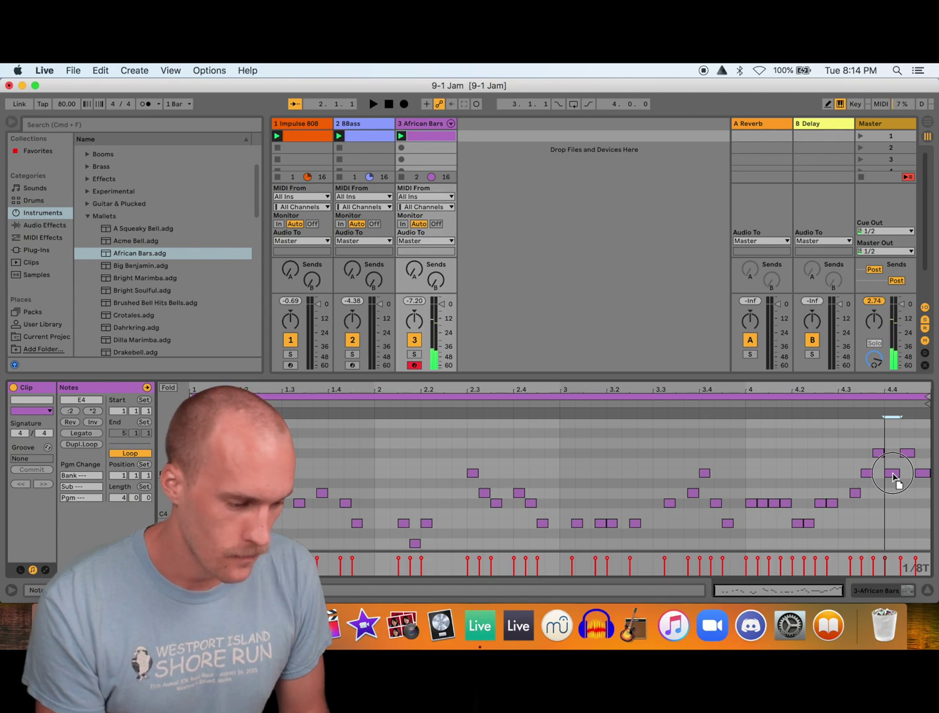
pyautogui.click(908, 454)
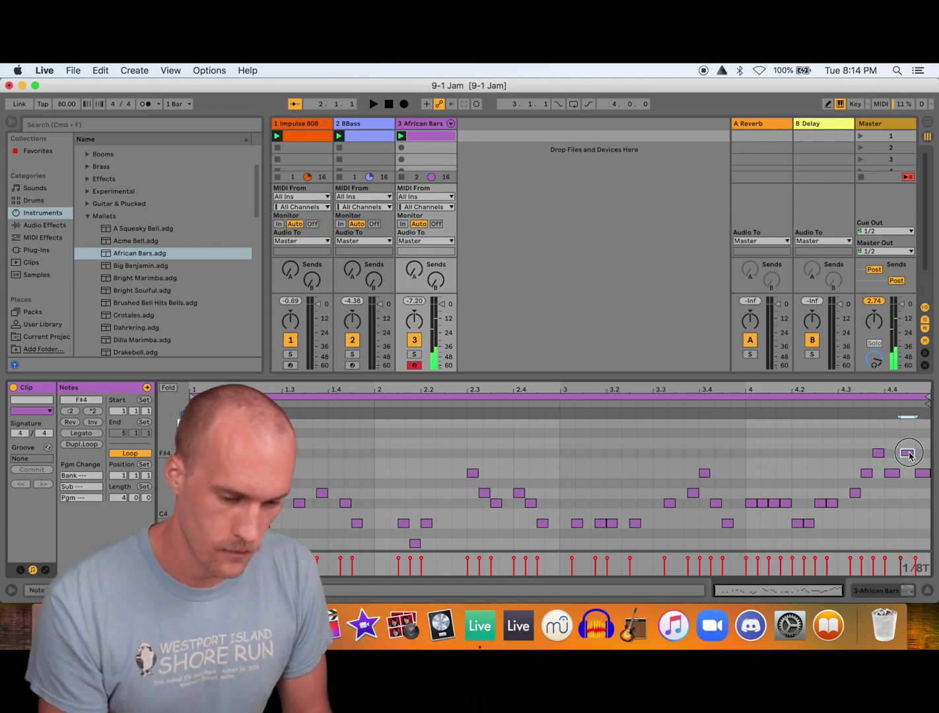
pyautogui.moveTo(924, 475); pyautogui.dragTo(923, 449)
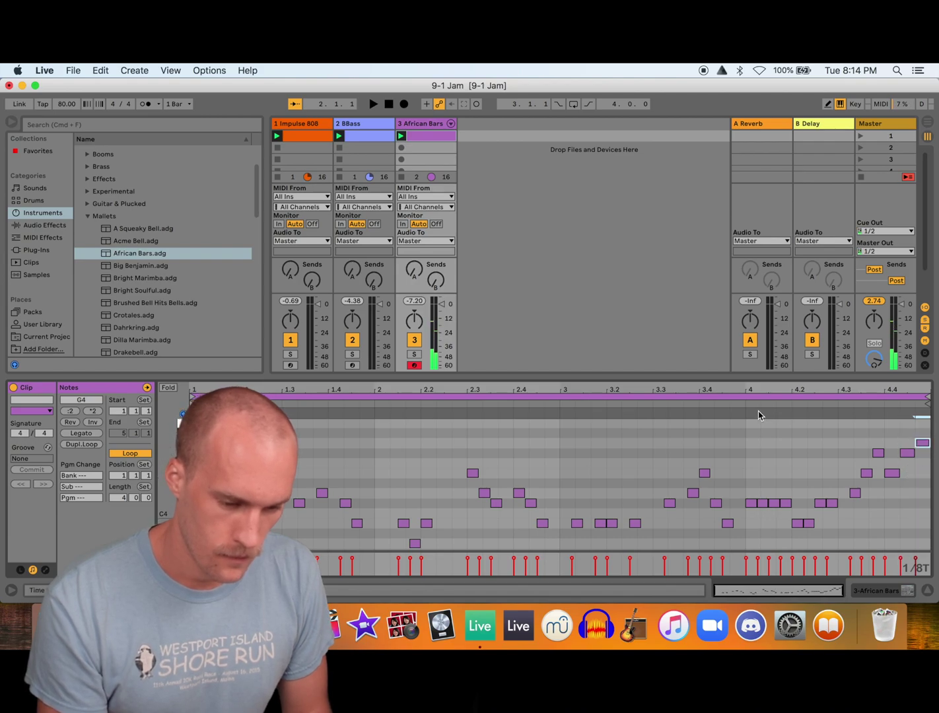
pyautogui.click(753, 402)
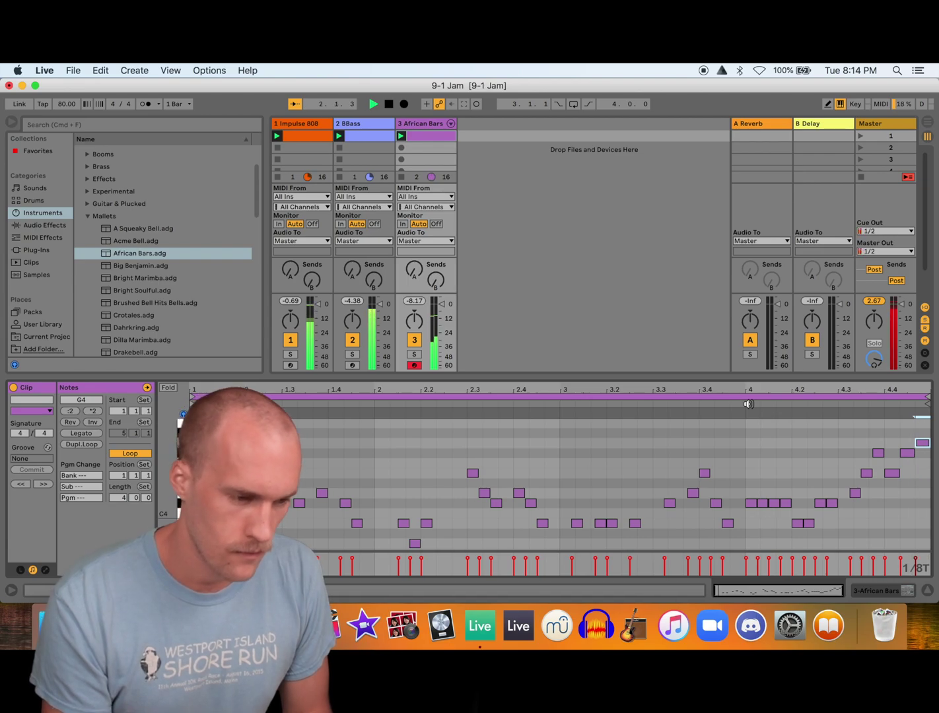
# Check the D1 note in beat 4.4 of the BBass clip and play all three loops together from the start
pyautogui.click(381, 136)
pyautogui.click(808, 513)
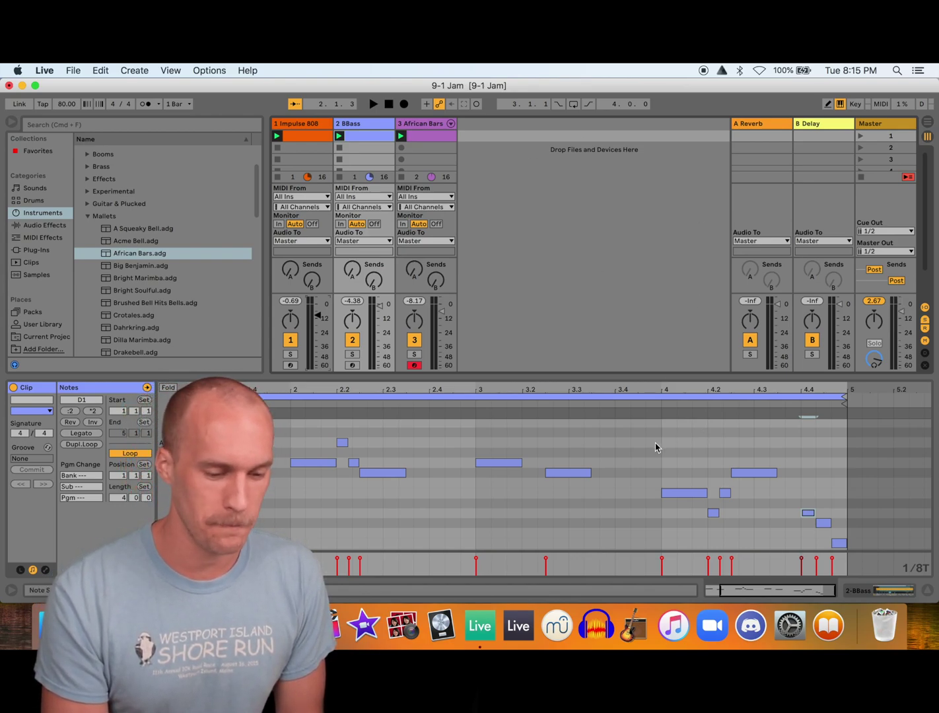
pyautogui.click(340, 136)
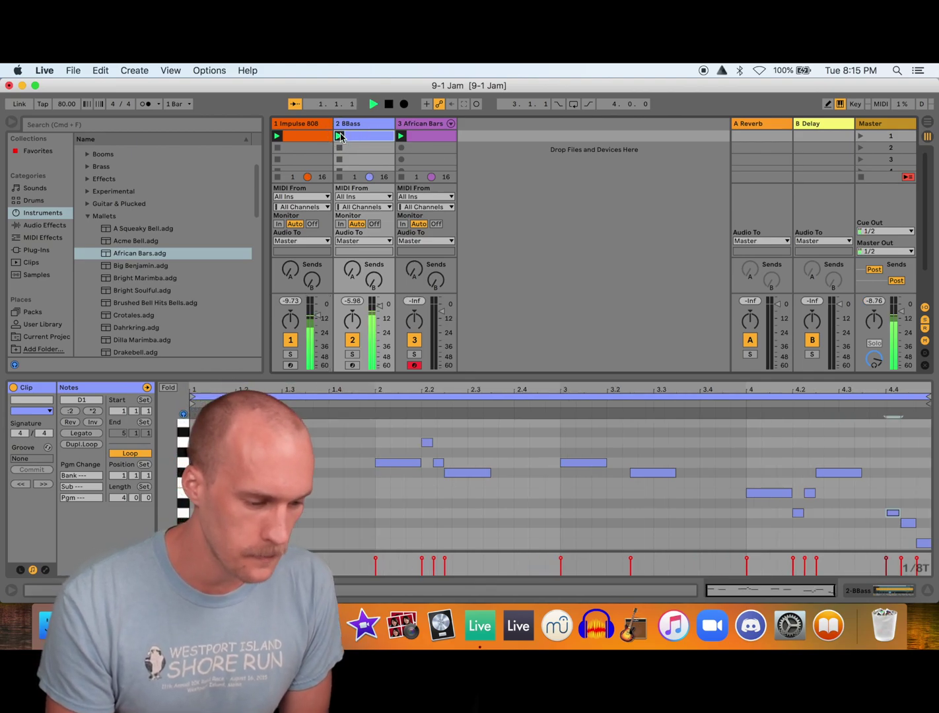
pyautogui.press('XF86AudioRaiseVolume')
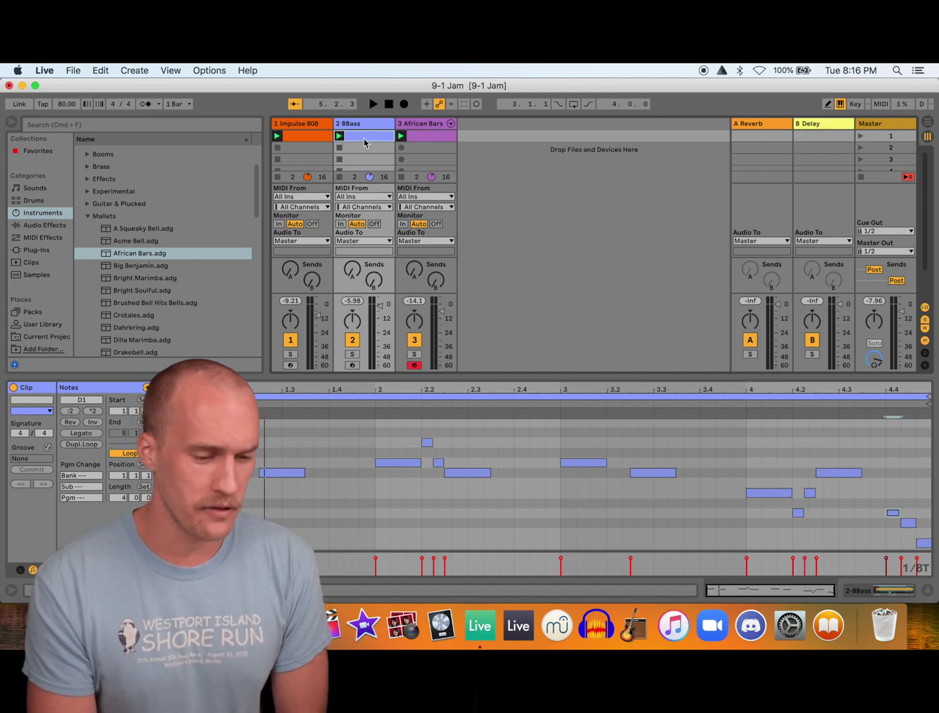
# Delete the E4 note at beat 3.4 from the African Bars clip
pyautogui.click(424, 137)
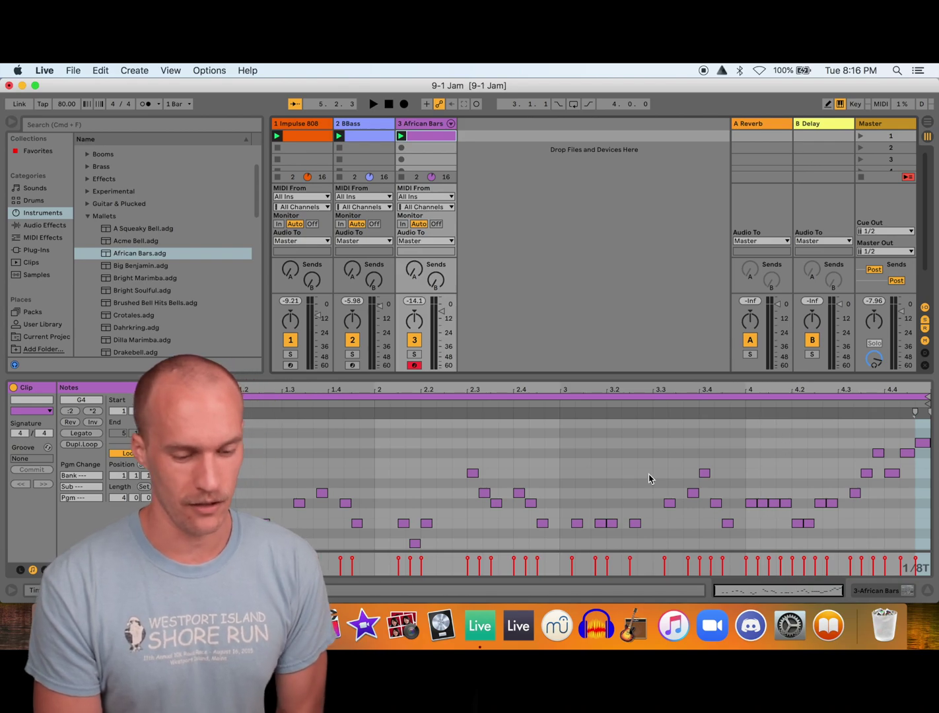
pyautogui.click(701, 474)
pyautogui.doubleClick(704, 475)
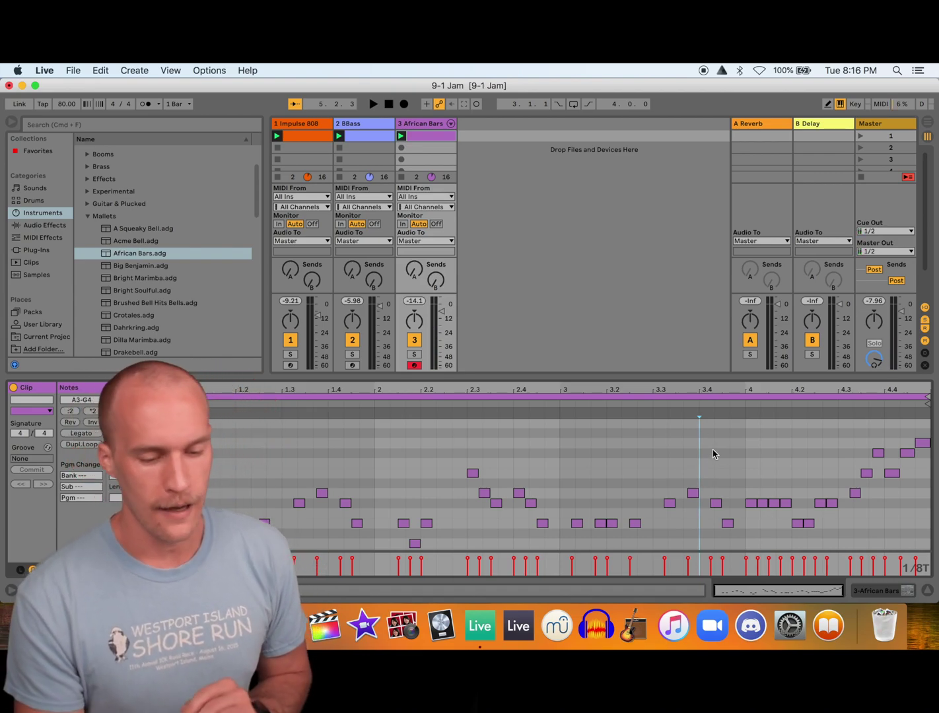
# Examine the repeated C#4 and B3 notes across the first two beats of bar 4 in the African Bars clip
pyautogui.moveTo(752, 473); pyautogui.dragTo(824, 550)
pyautogui.moveTo(836, 550); pyautogui.dragTo(836, 549)
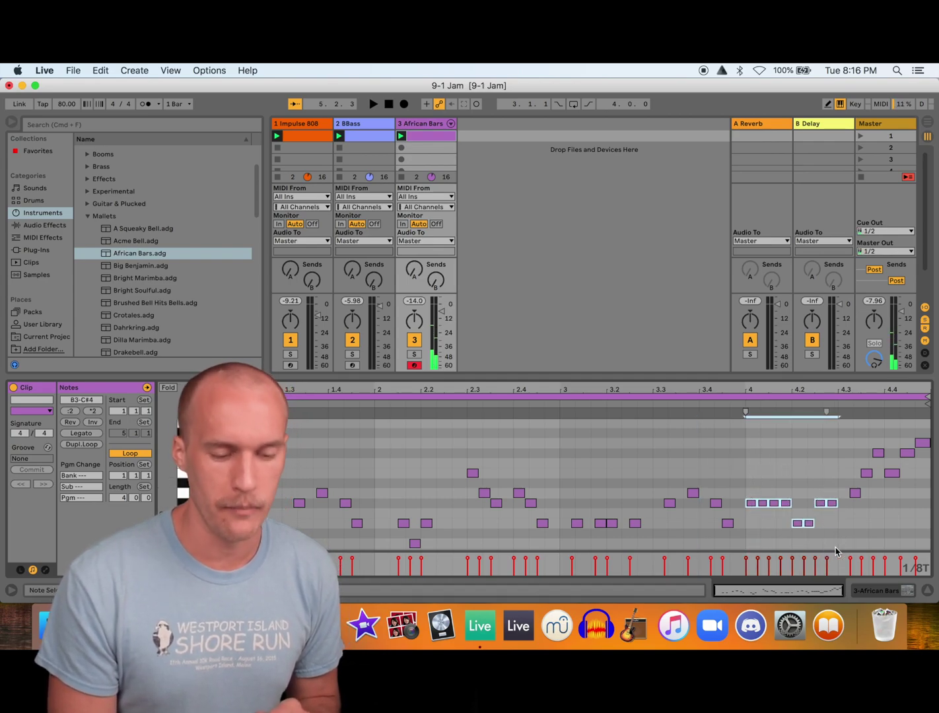
pyautogui.click(806, 473)
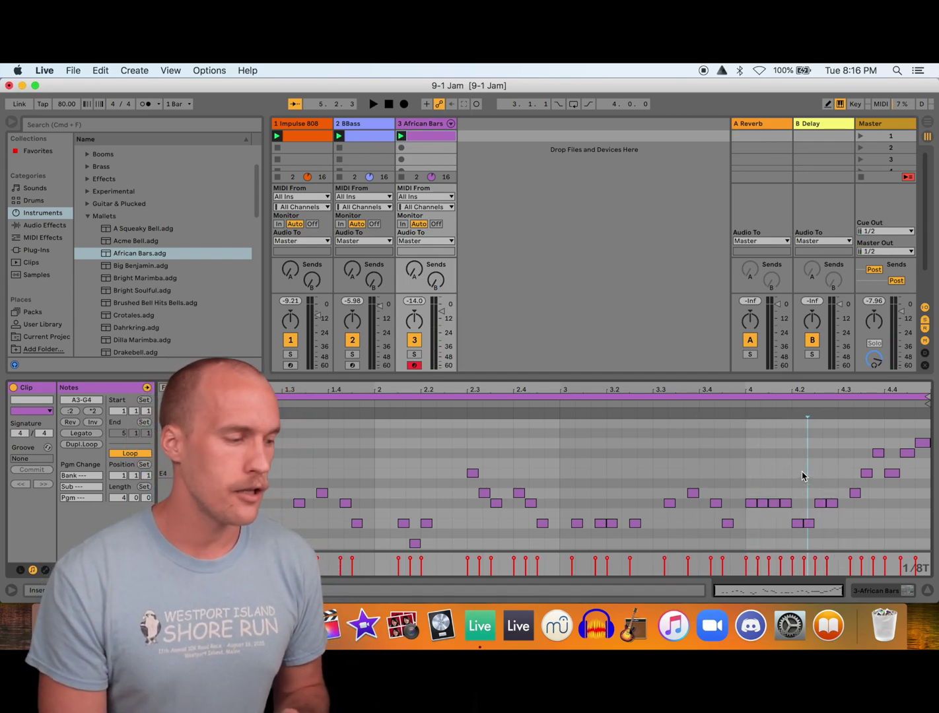